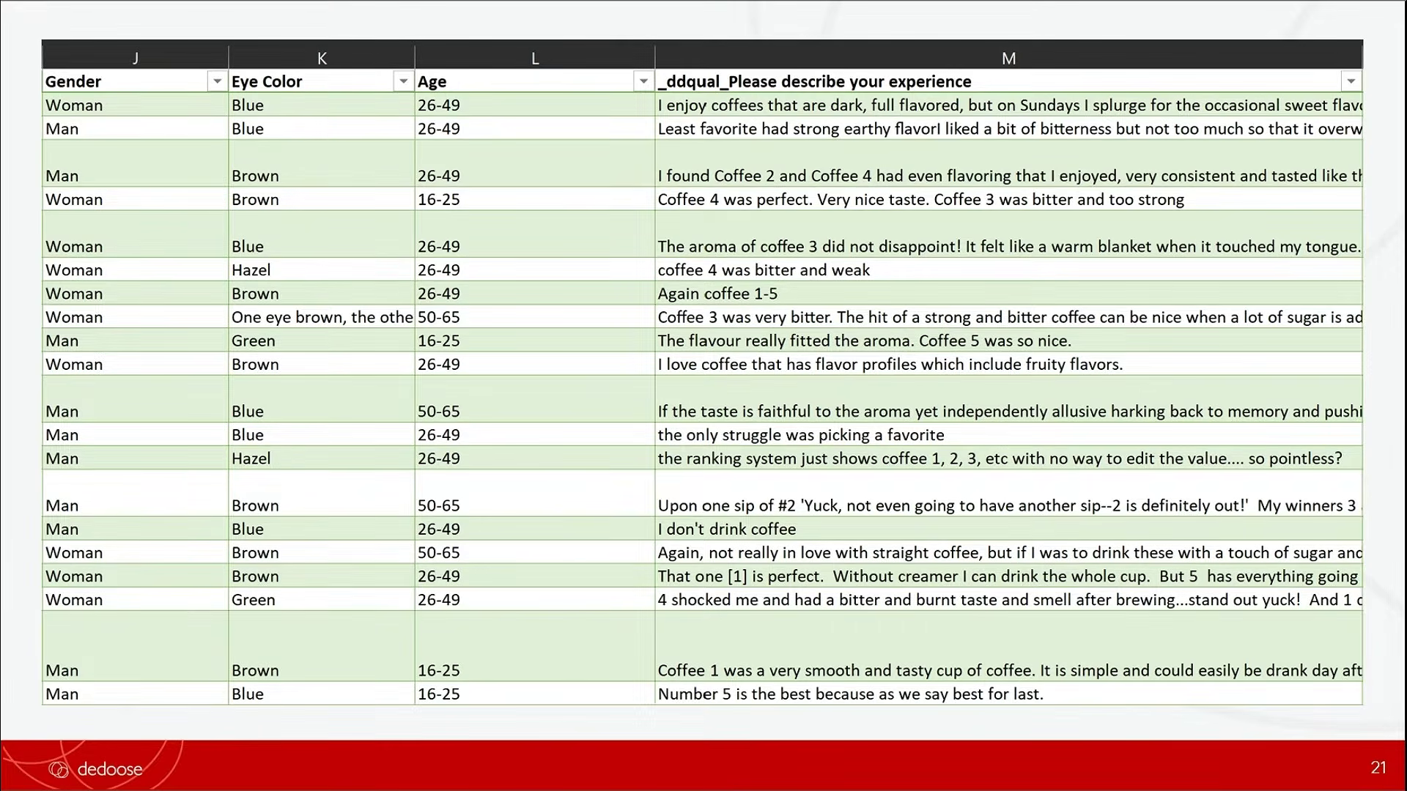
{"action": "key", "text": "Right"}
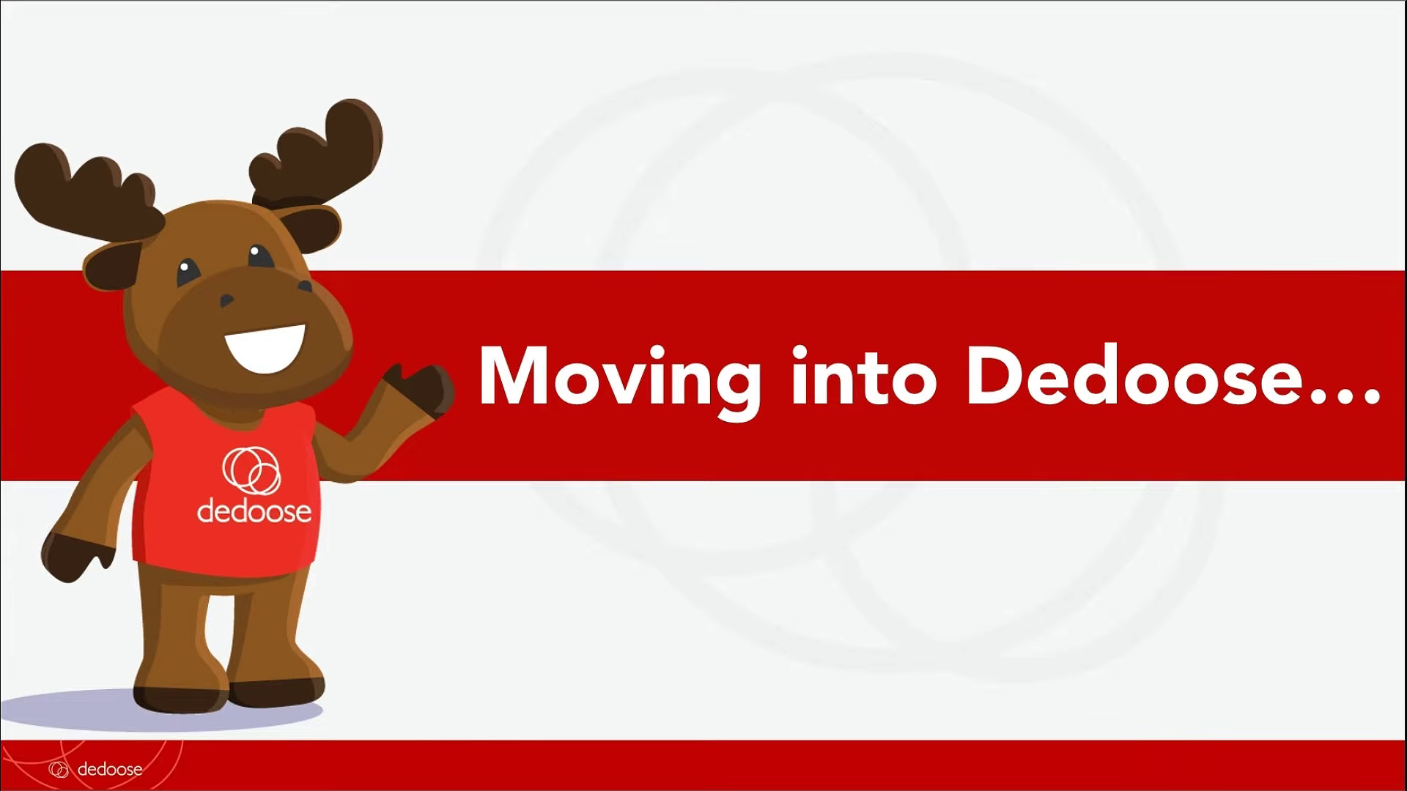
{"action": "key", "text": "Right"}
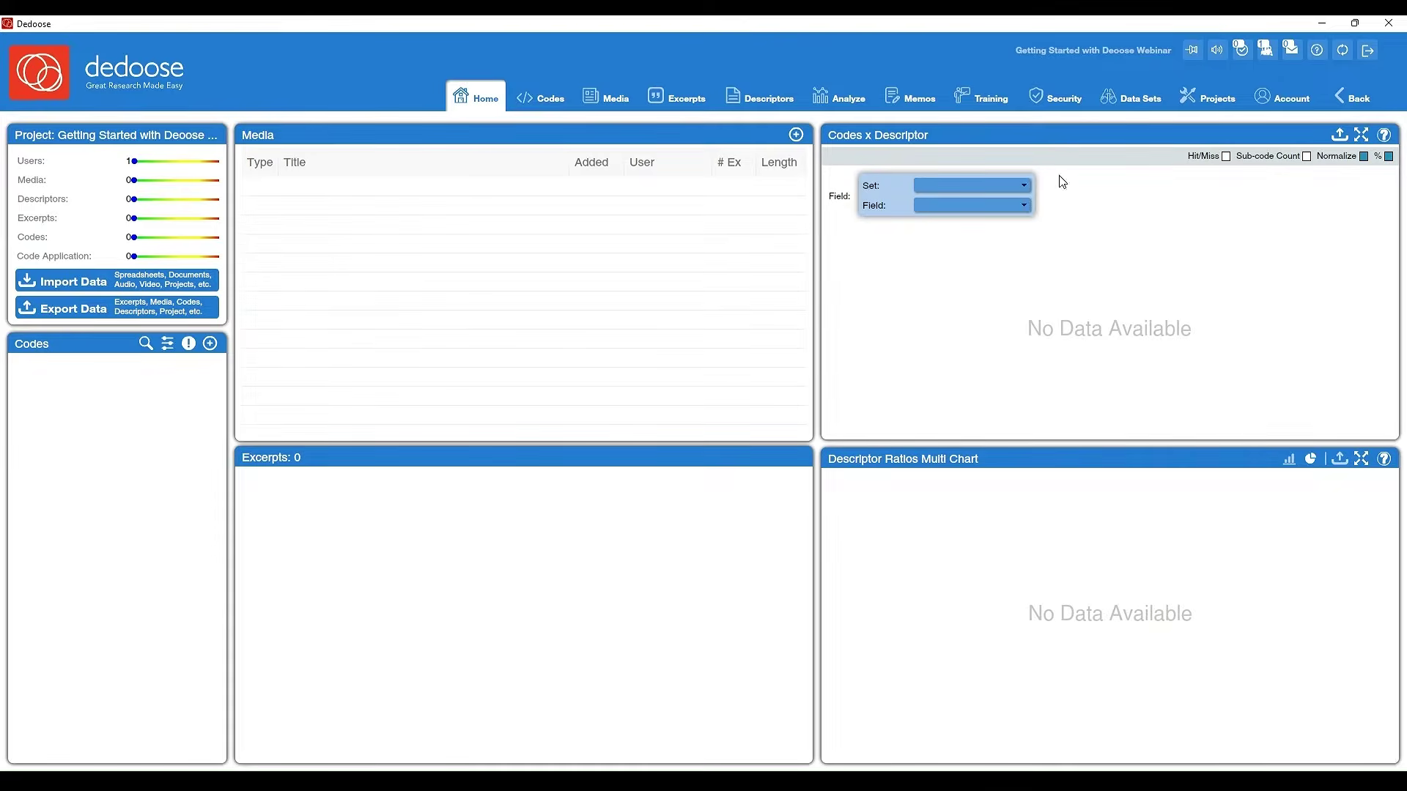
{"action": "left_click", "coordinate": [1229, 111]}
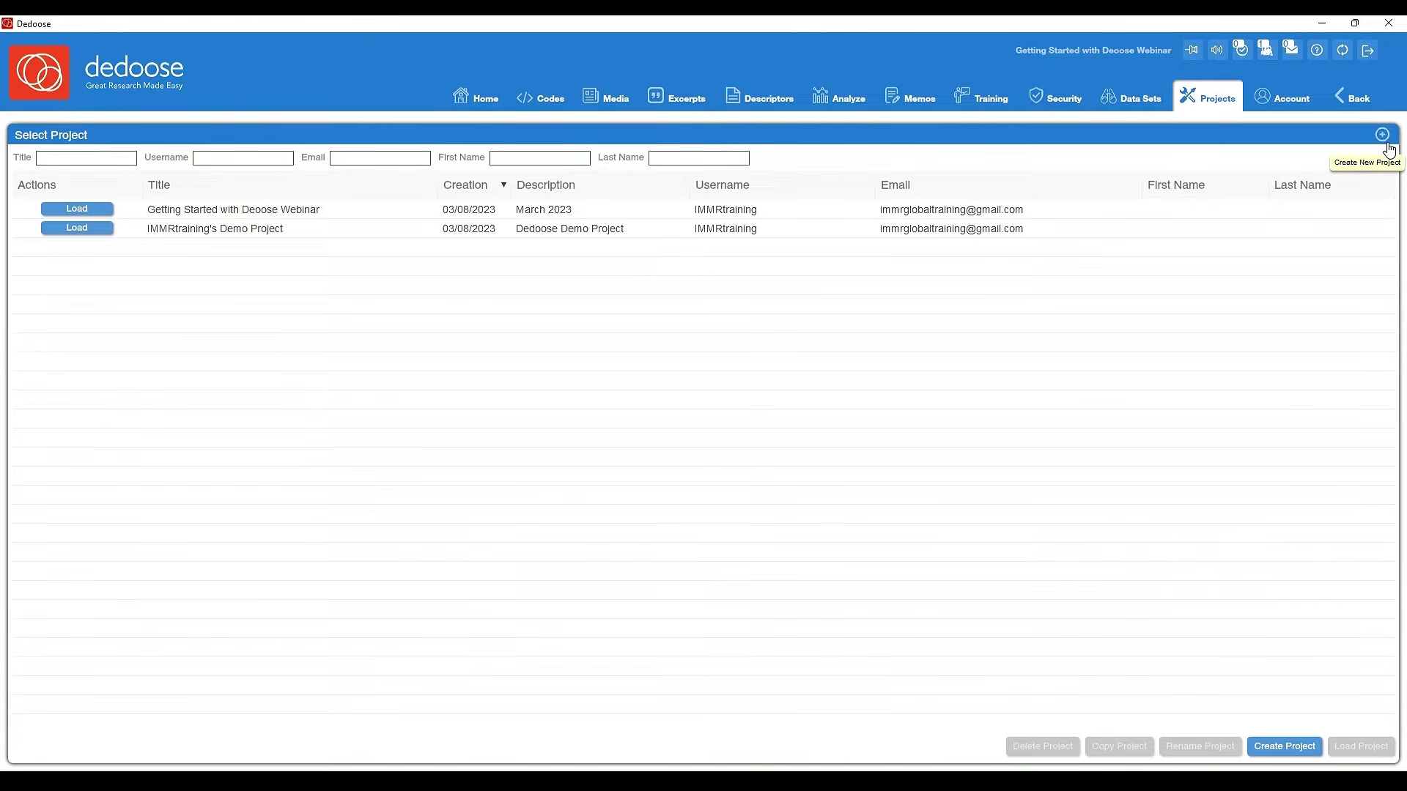
{"action": "left_click", "coordinate": [1291, 750]}
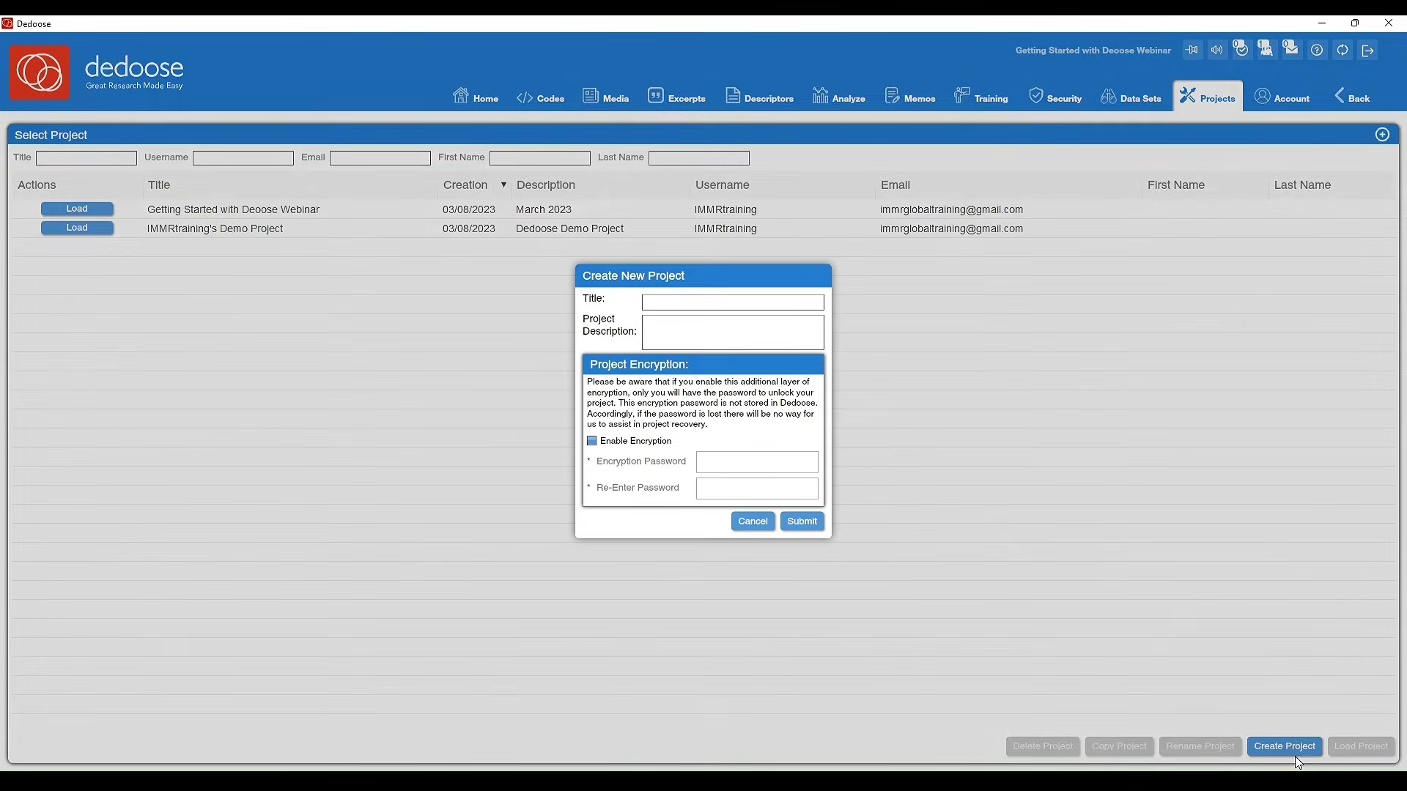
{"action": "left_click", "coordinate": [727, 310]}
{"action": "left_click", "coordinate": [759, 534]}
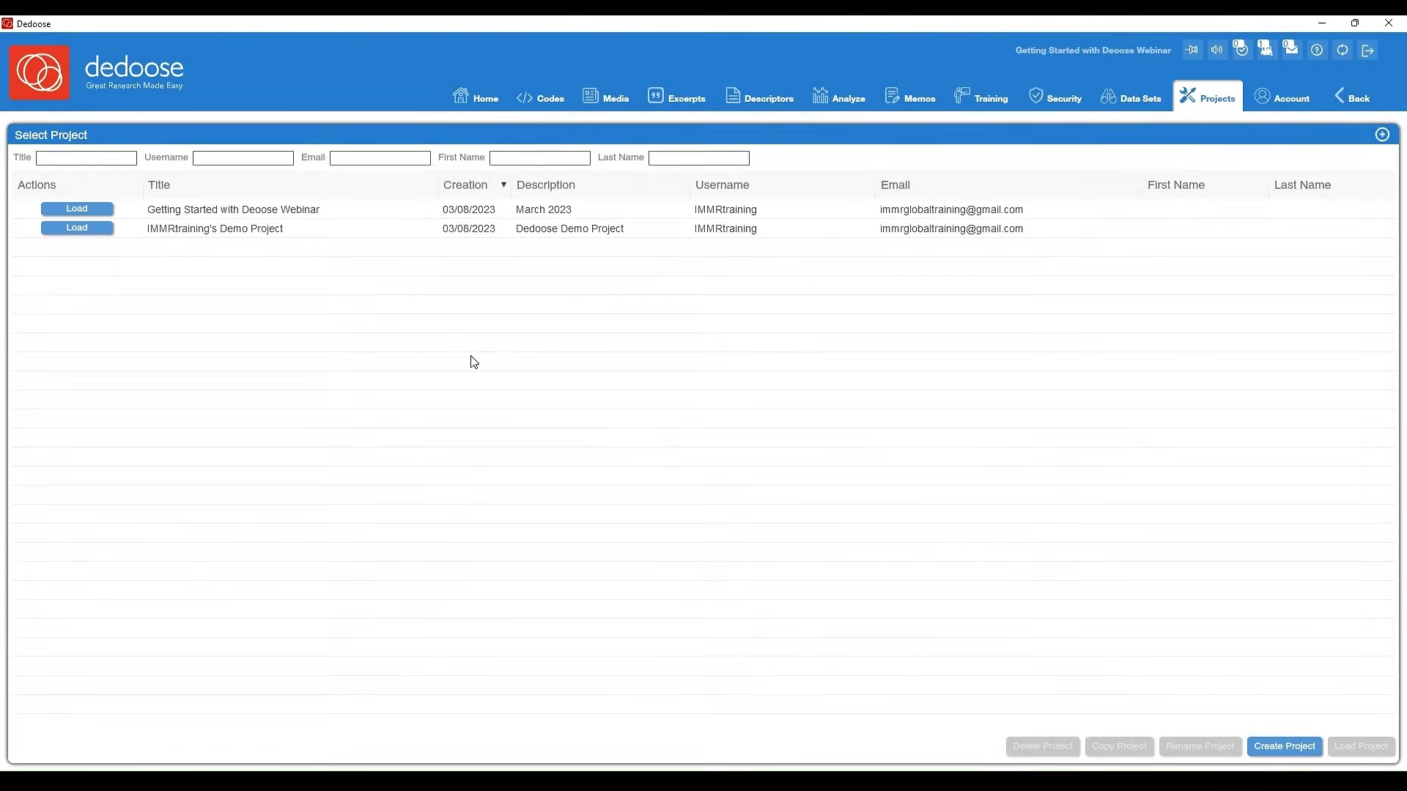
Load the "Getting Started with Deoose Webinar" project from the project list
{"action": "left_click", "coordinate": [221, 215]}
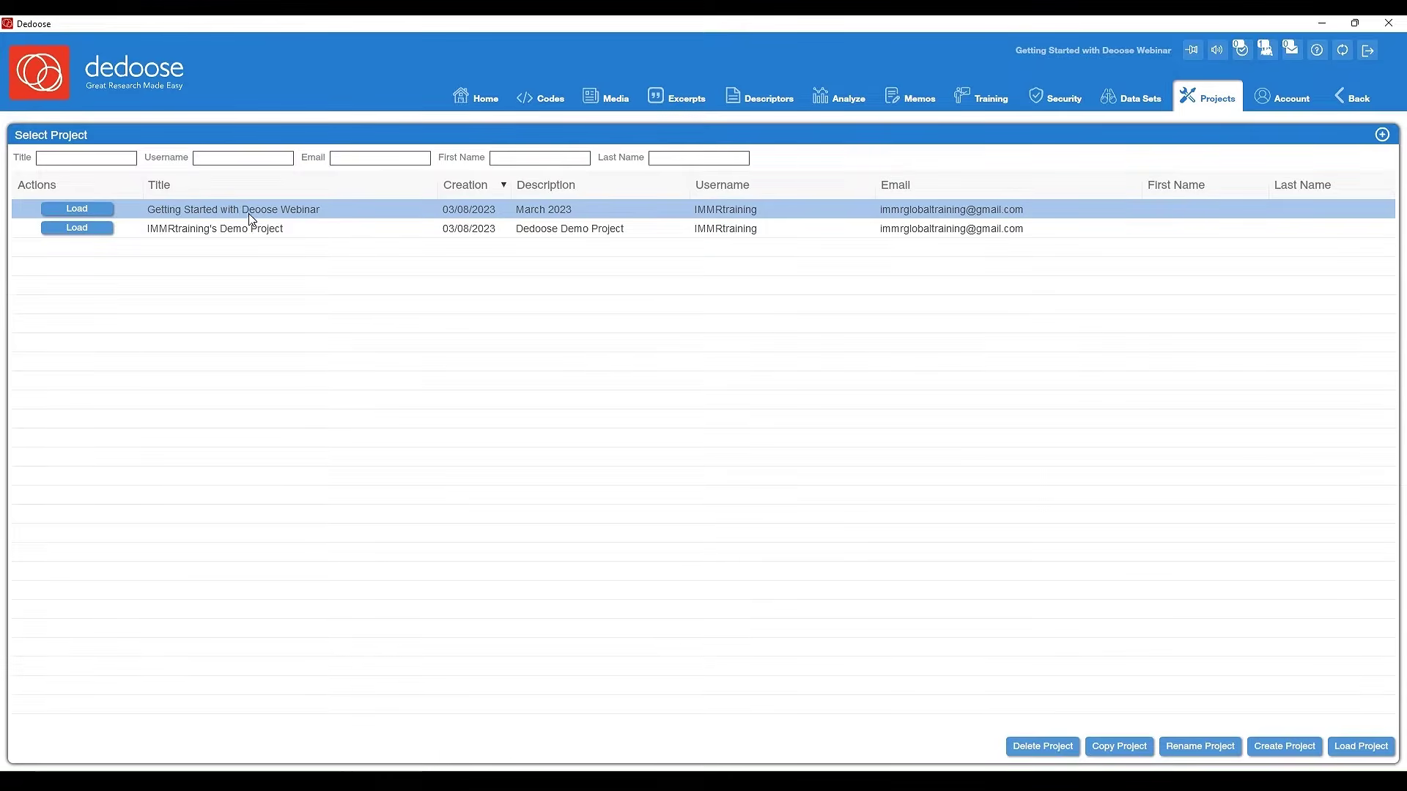
{"action": "left_click", "coordinate": [94, 216]}
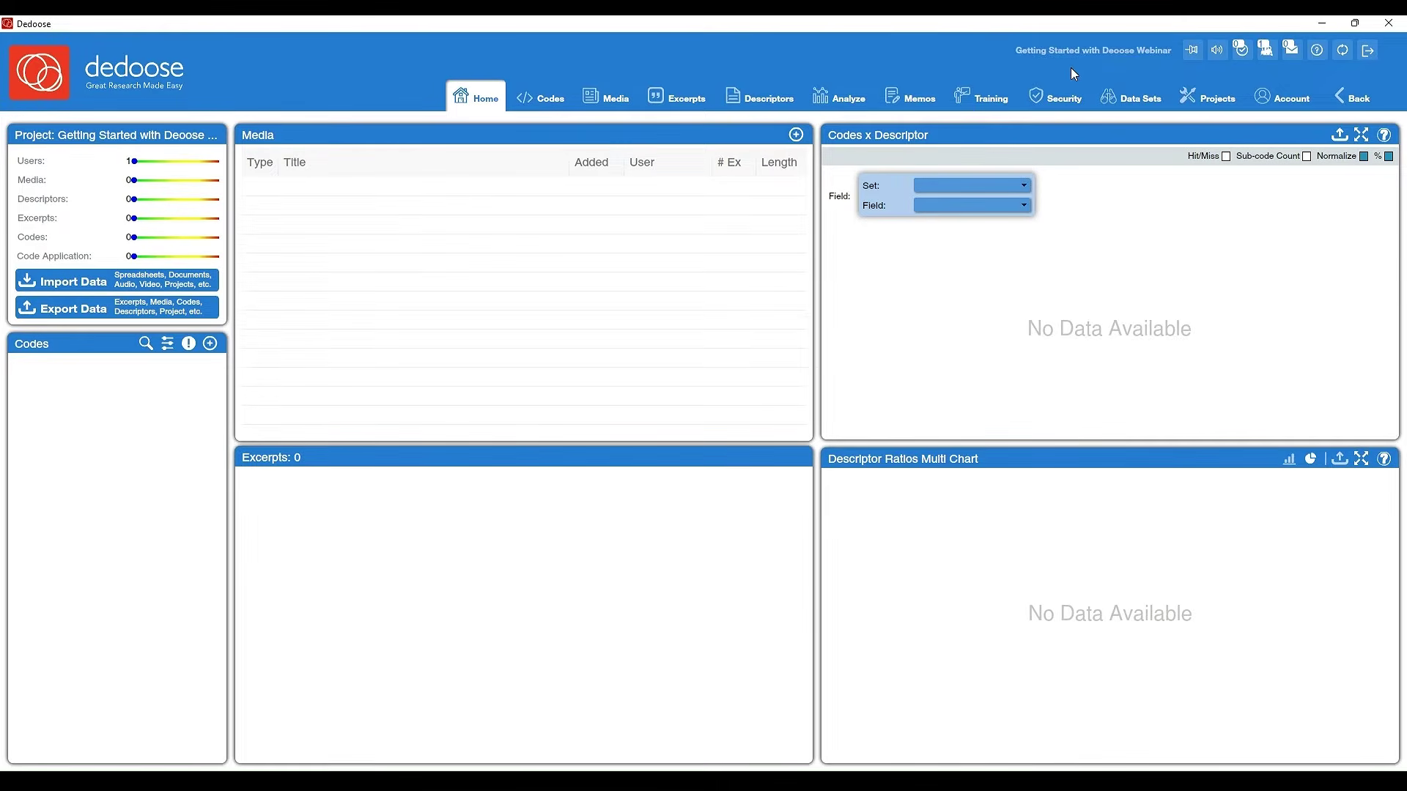
Review the resources offered in the Dedoose Help Center and close it
{"action": "left_click", "coordinate": [1350, 68]}
{"action": "left_click", "coordinate": [1323, 66]}
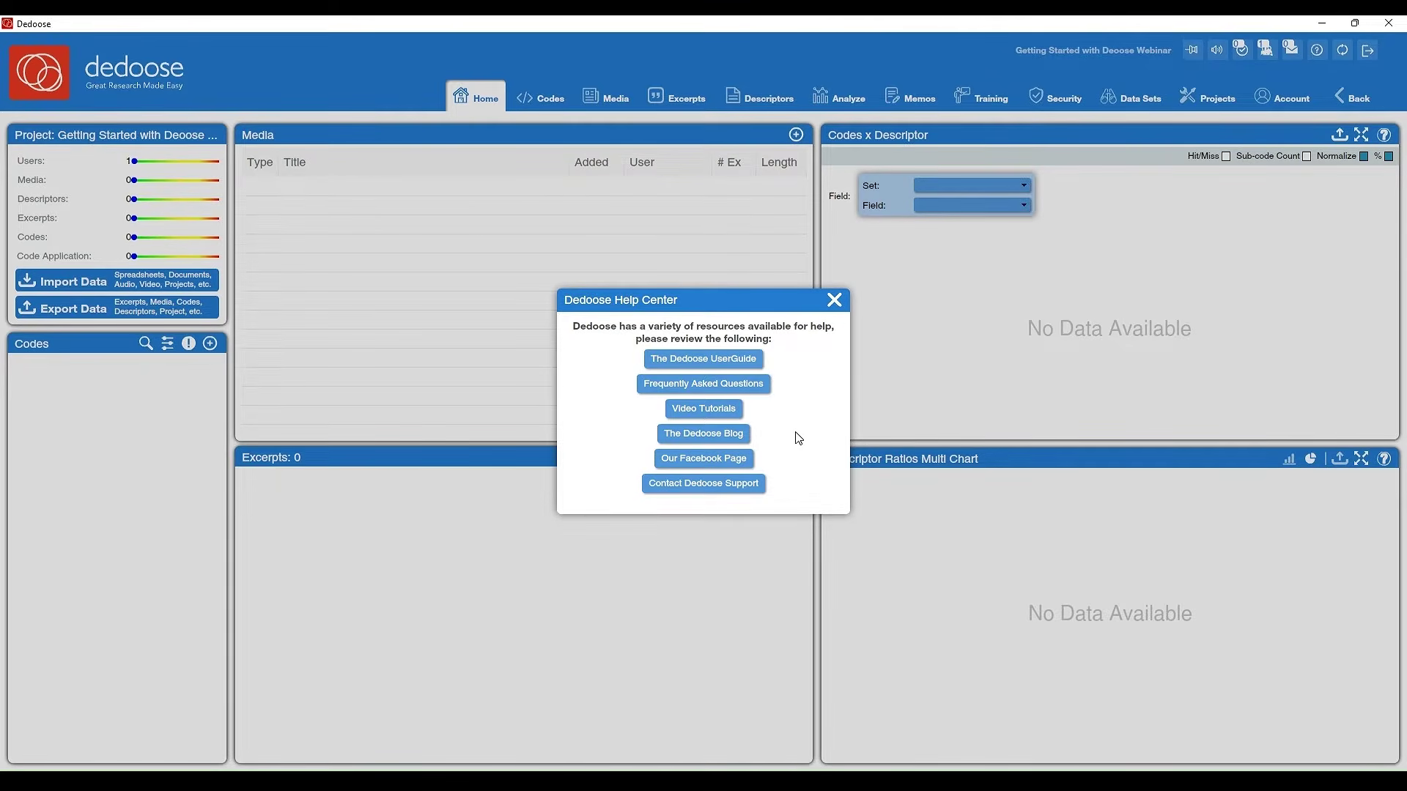
{"action": "left_click", "coordinate": [835, 302]}
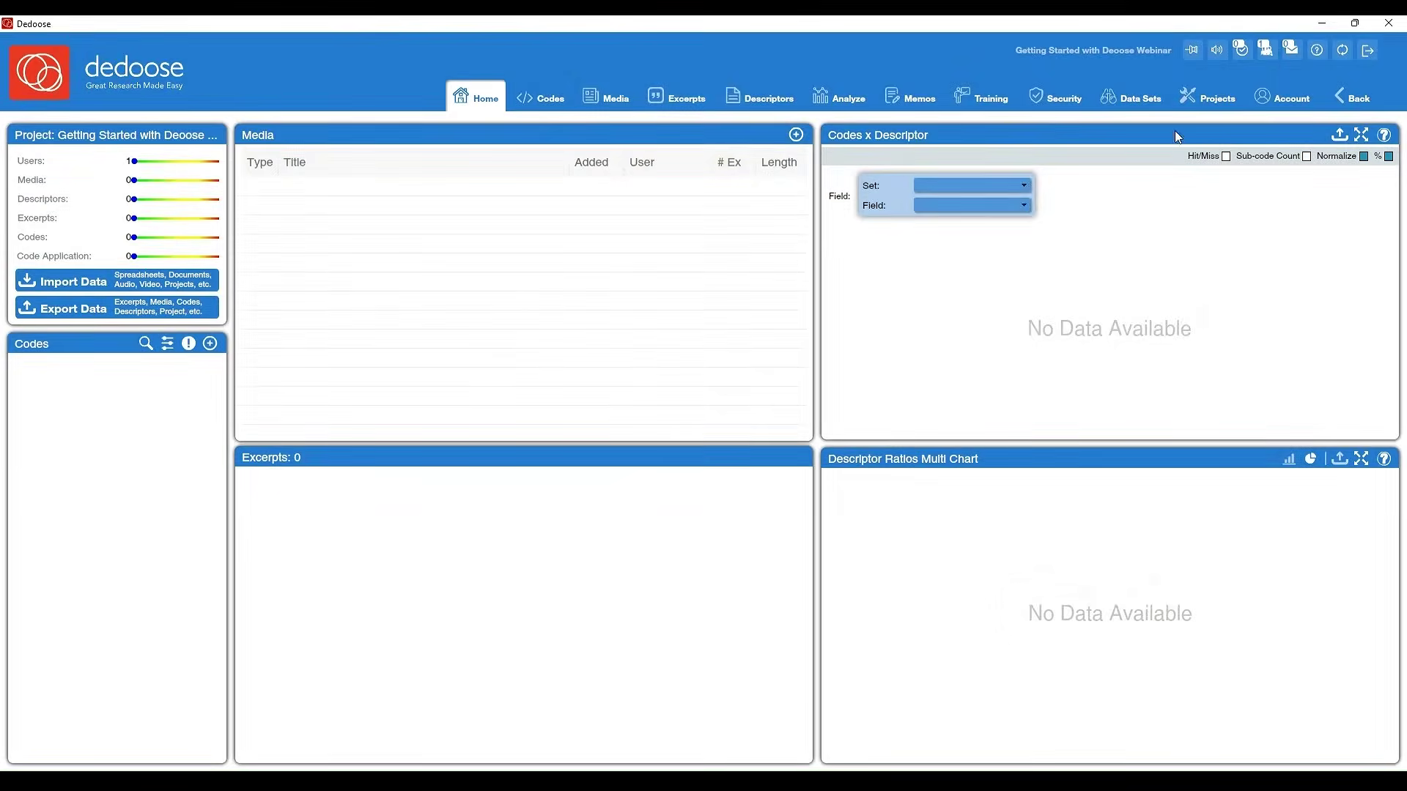
Send the message "hello" in the project chat and close the chat window
{"action": "left_click", "coordinate": [1295, 63]}
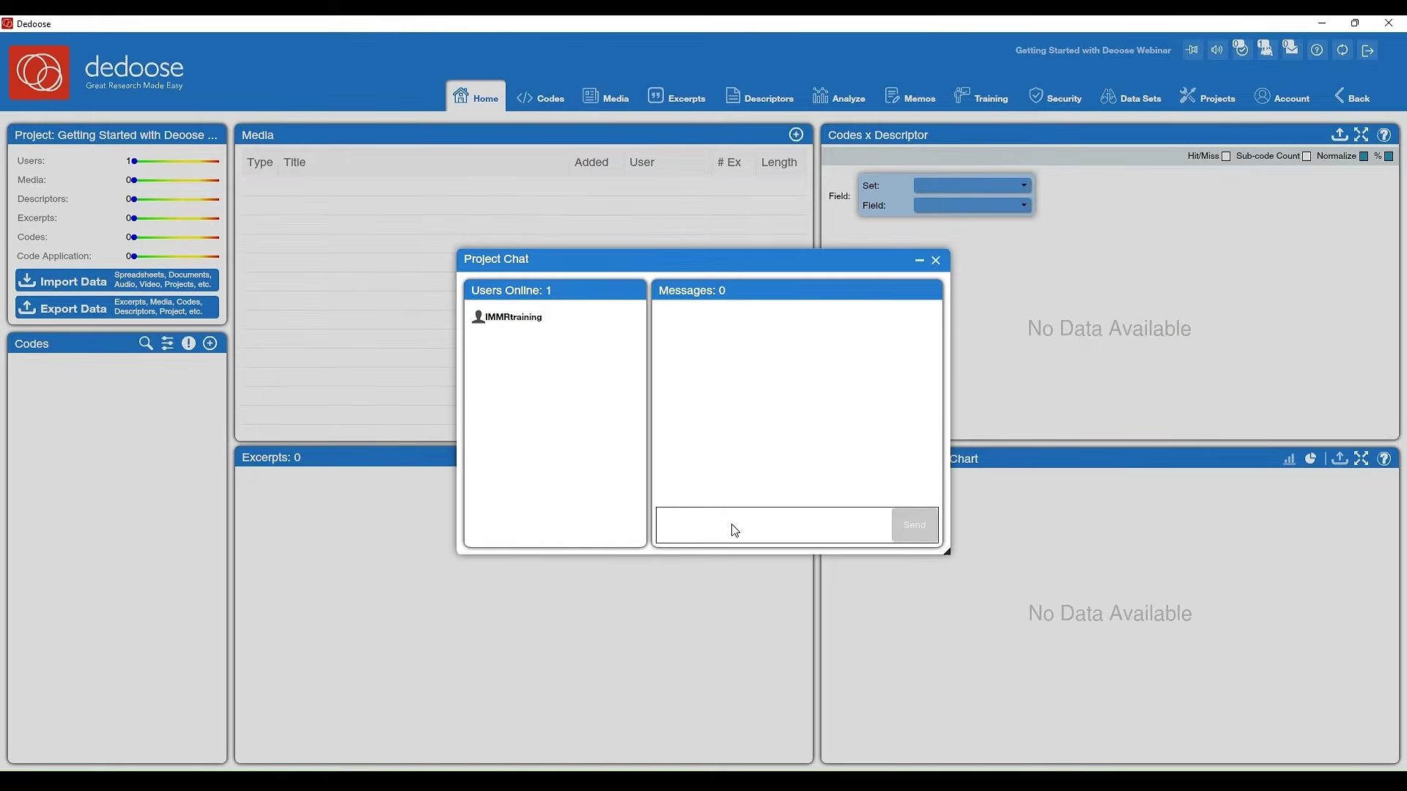
{"action": "left_click", "coordinate": [784, 537]}
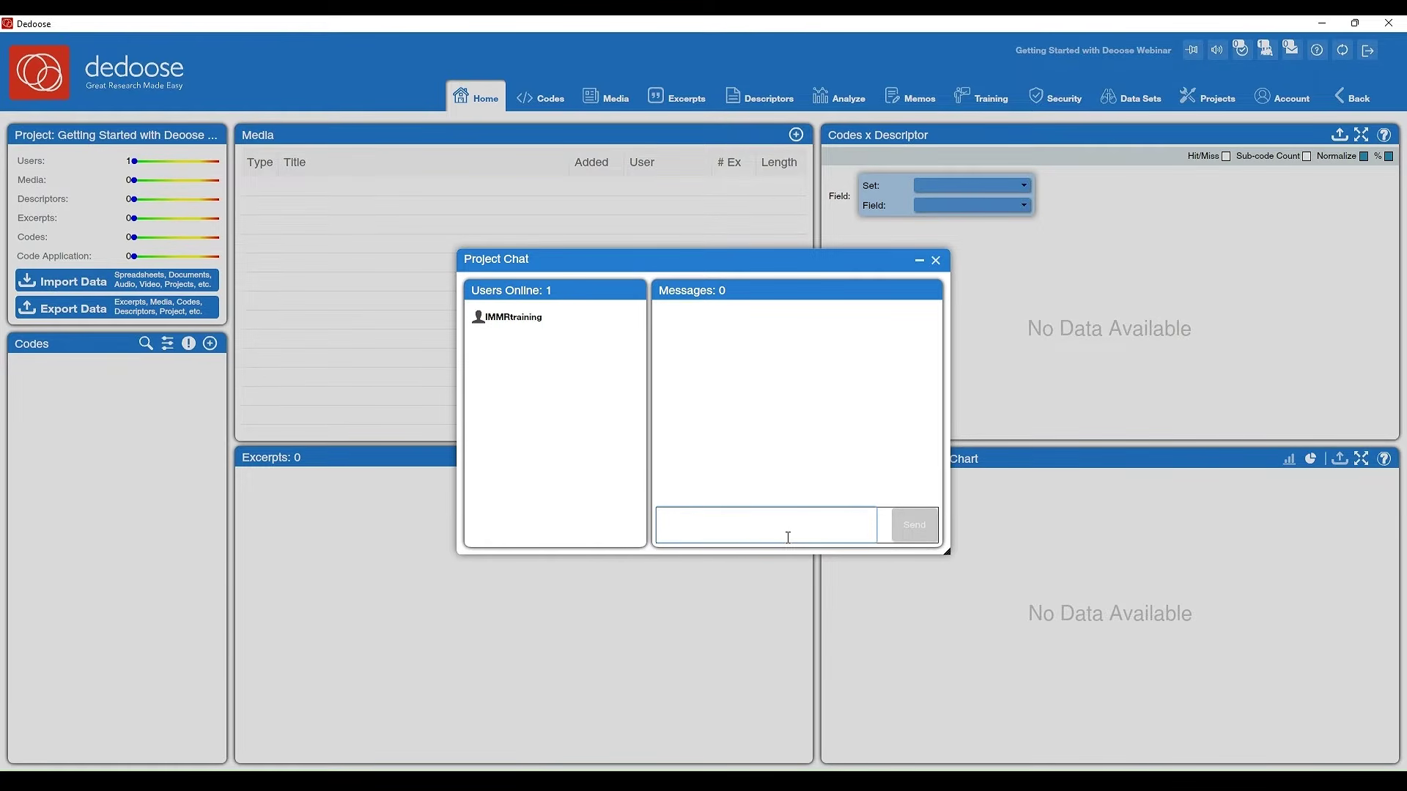
{"action": "type", "text": "hello"}
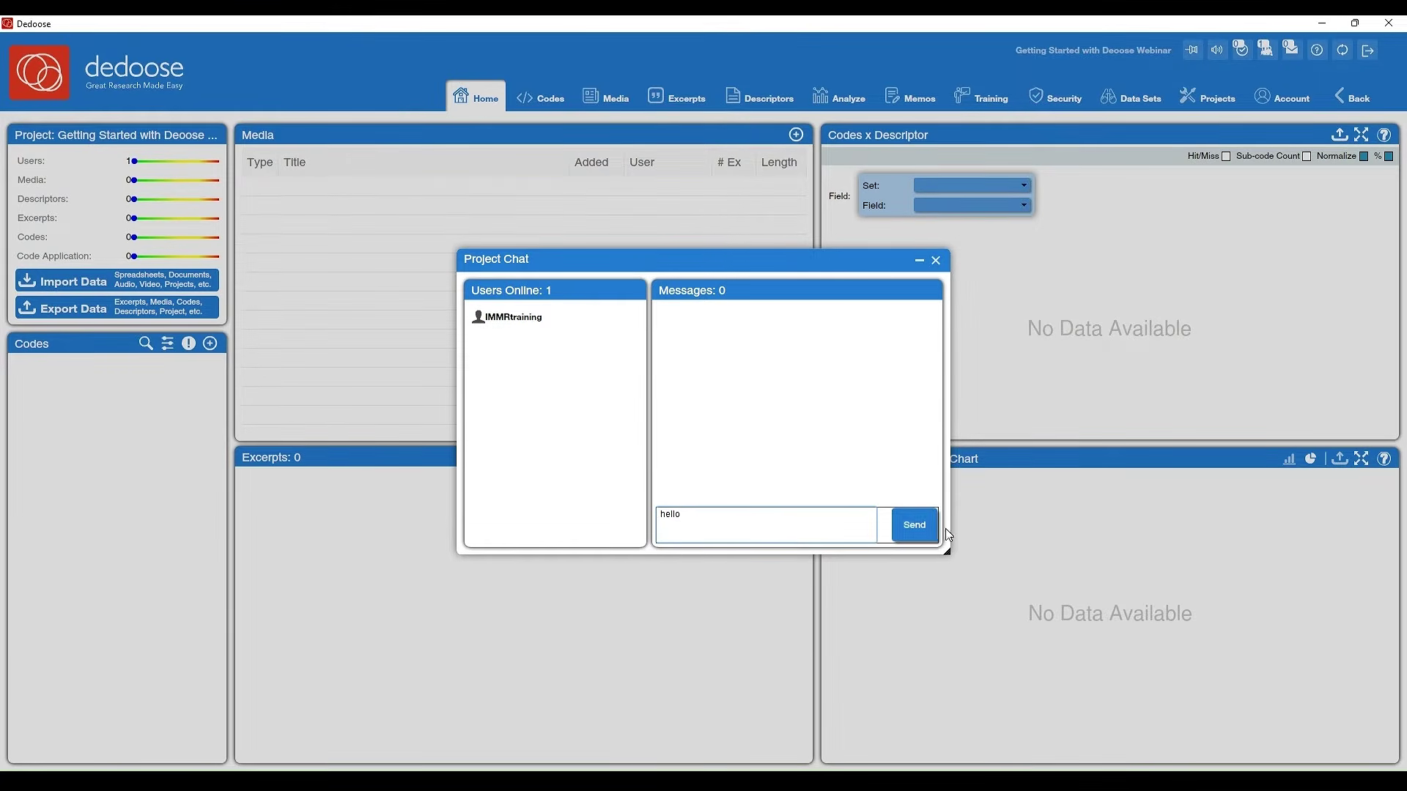
{"action": "left_click", "coordinate": [925, 538]}
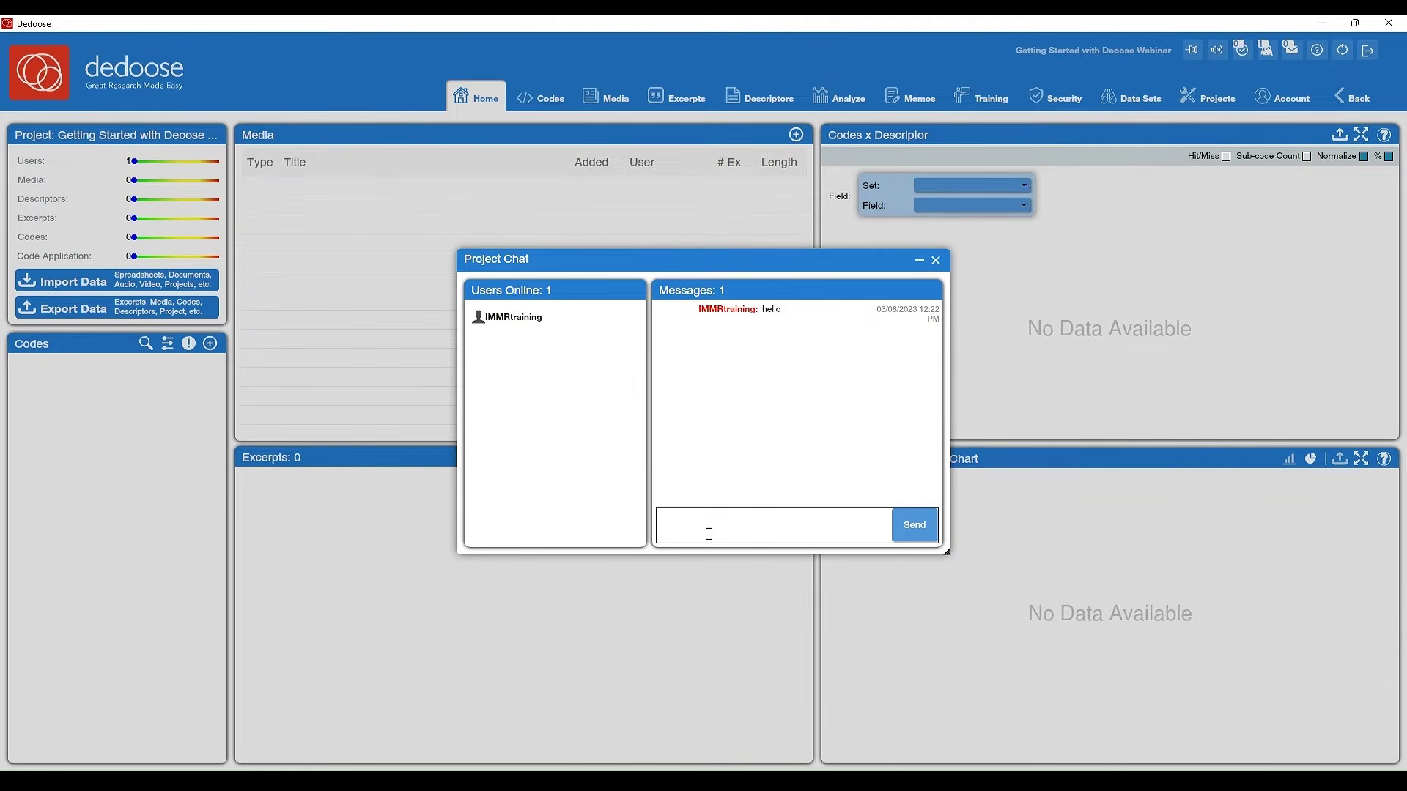
{"action": "left_click", "coordinate": [935, 260]}
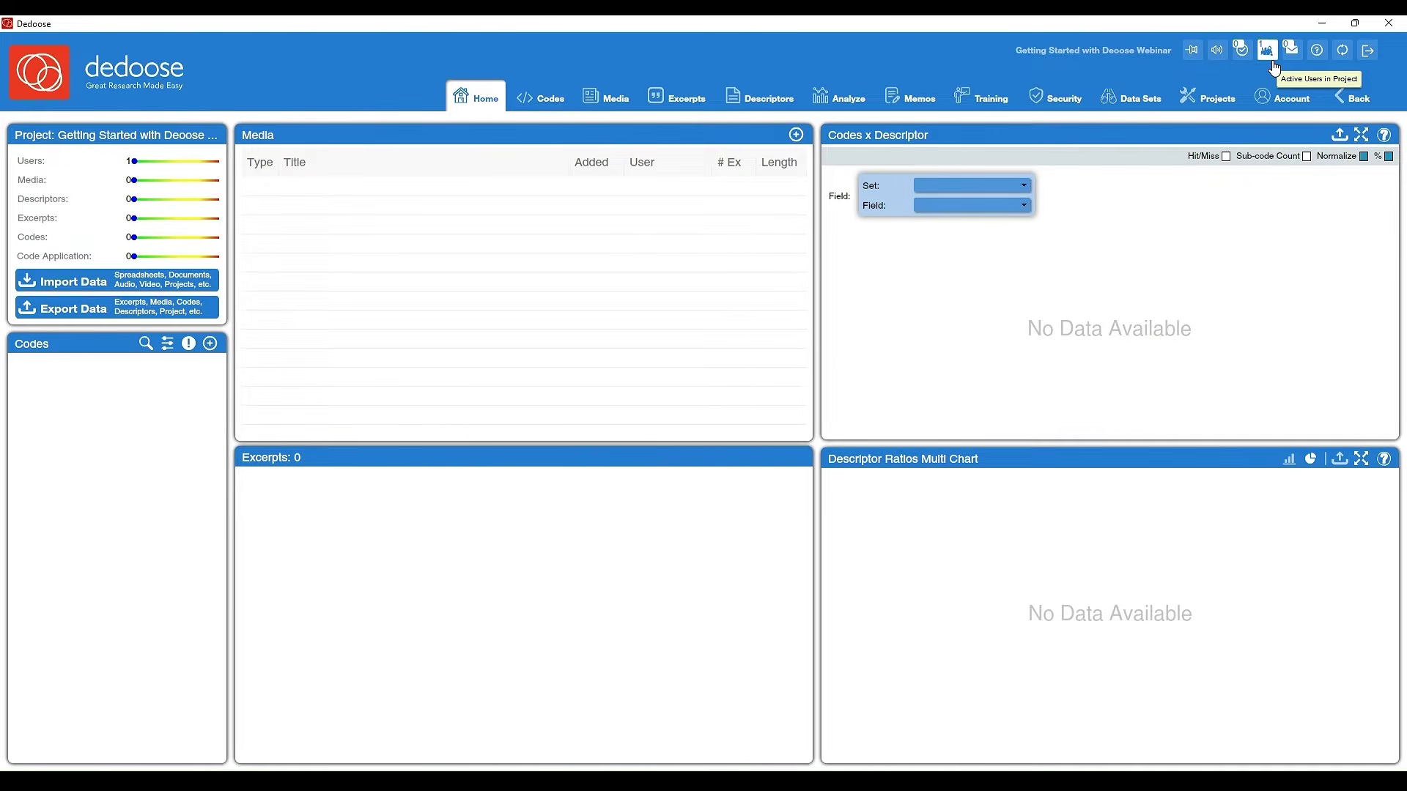
Check the active users in the project and the list of current tasks, closing each window
{"action": "left_click", "coordinate": [1266, 52]}
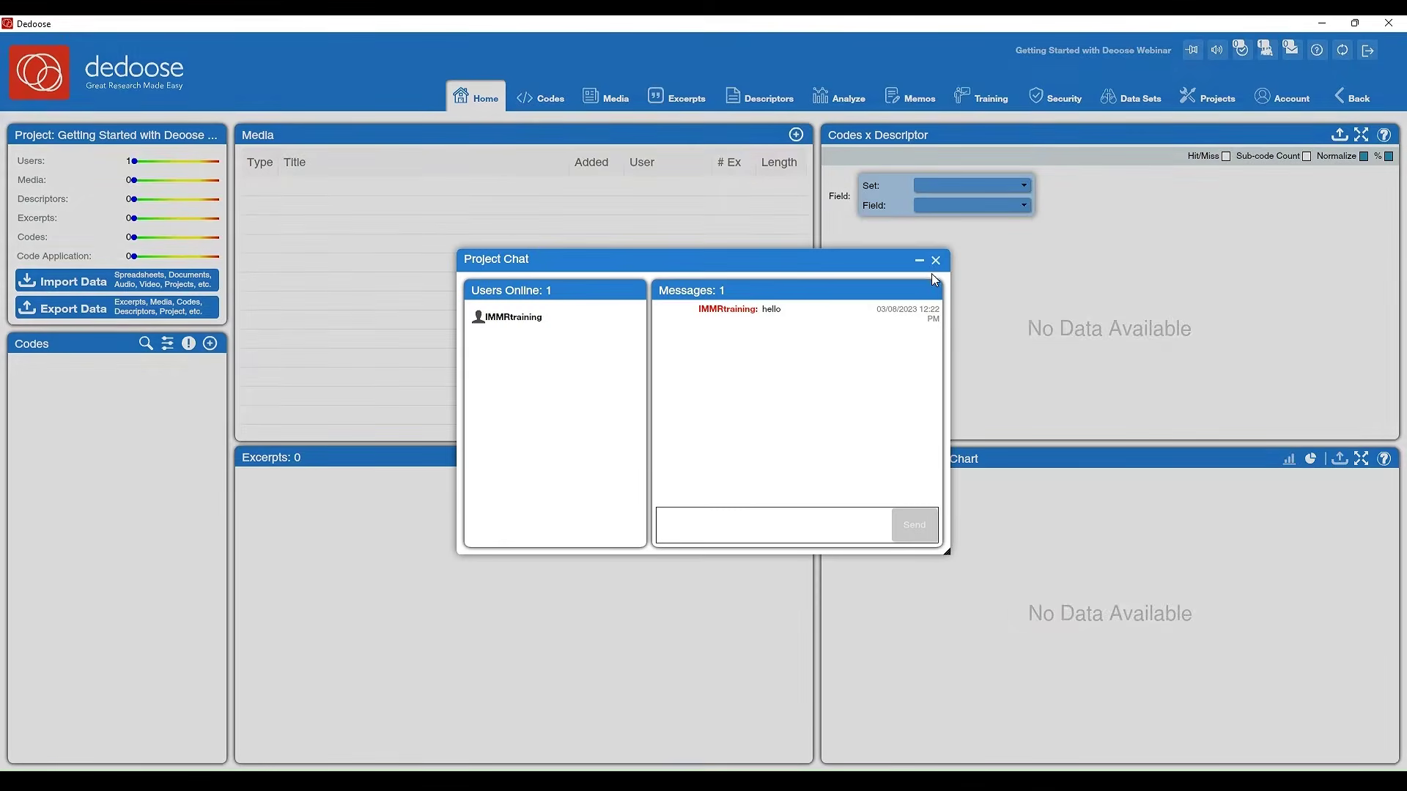
{"action": "left_click", "coordinate": [937, 264]}
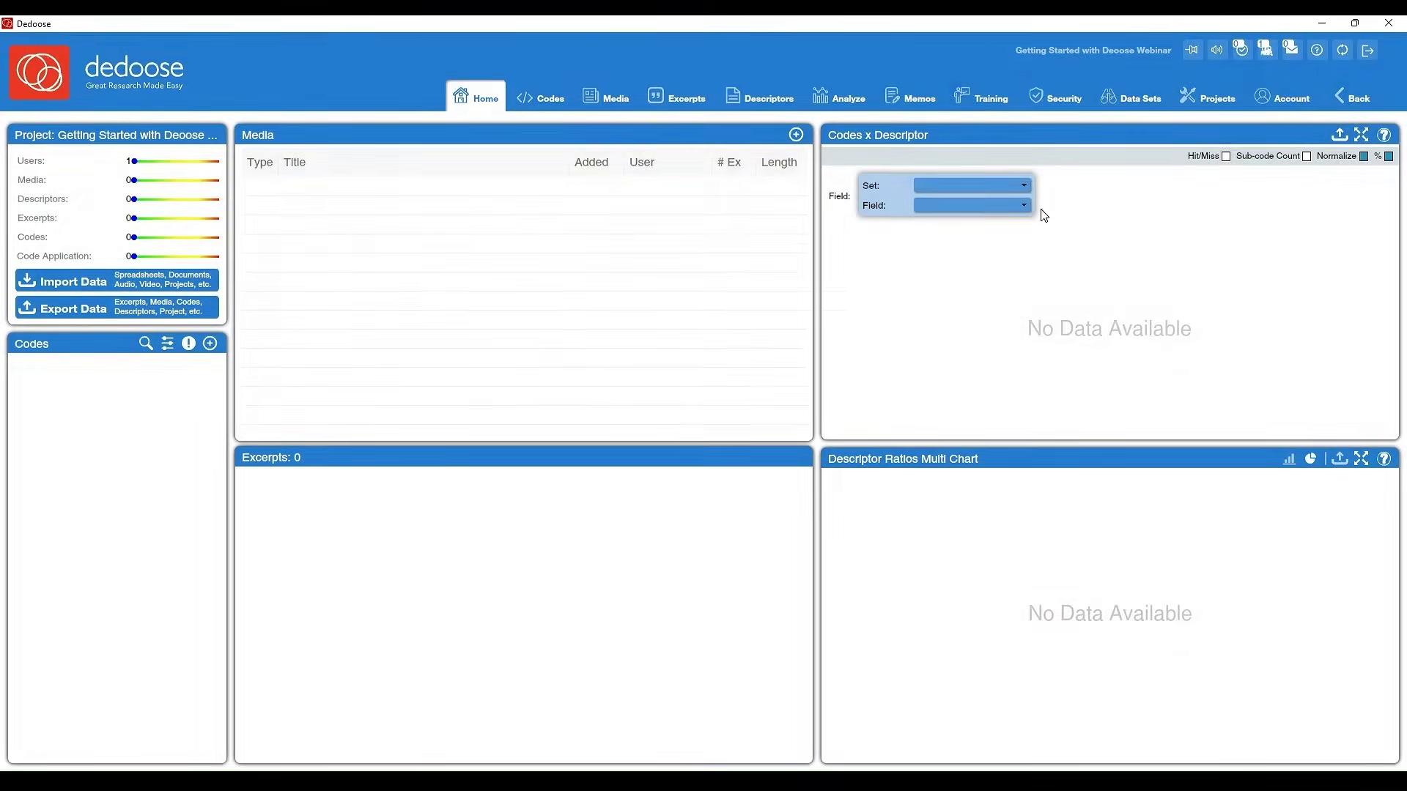
{"action": "left_click", "coordinate": [1243, 64]}
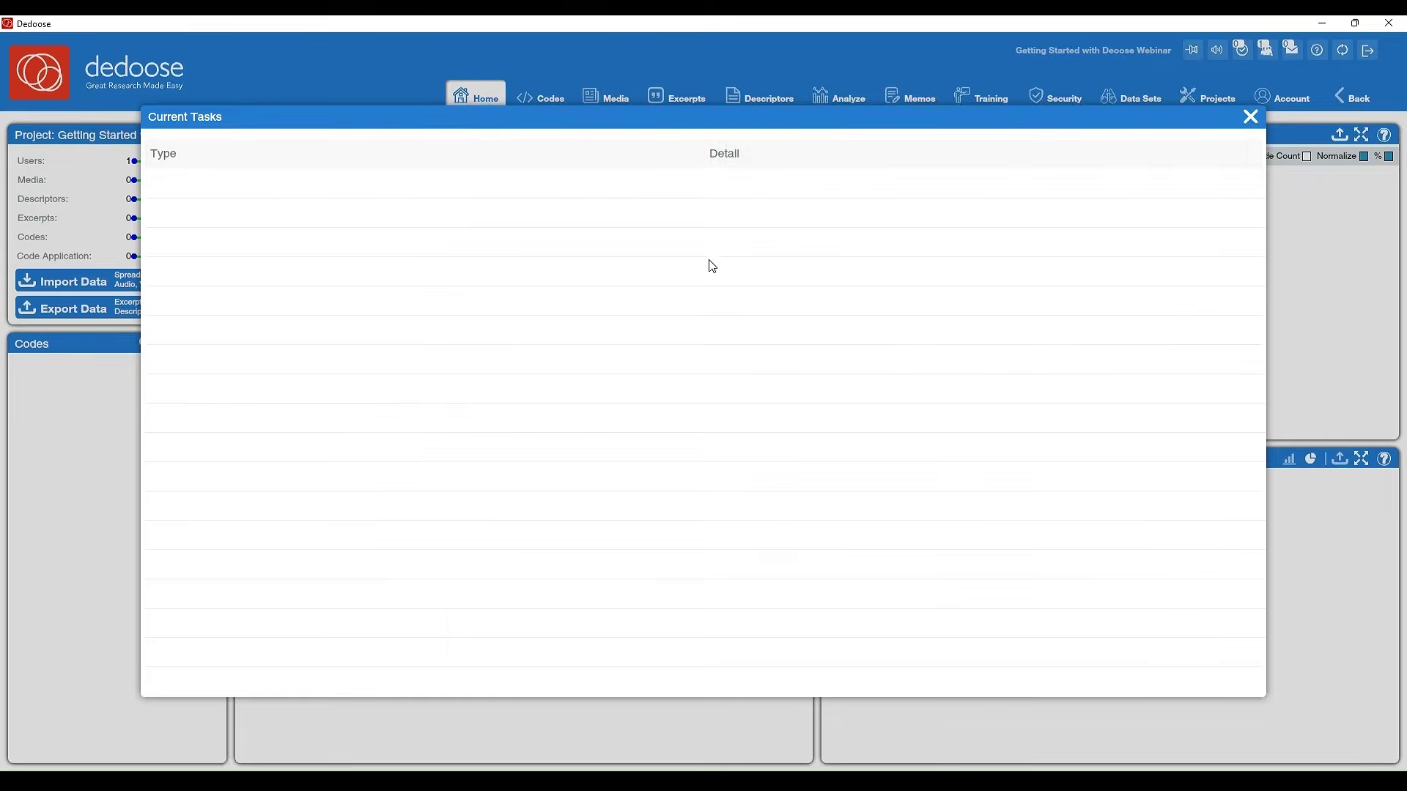
{"action": "left_click", "coordinate": [1251, 121]}
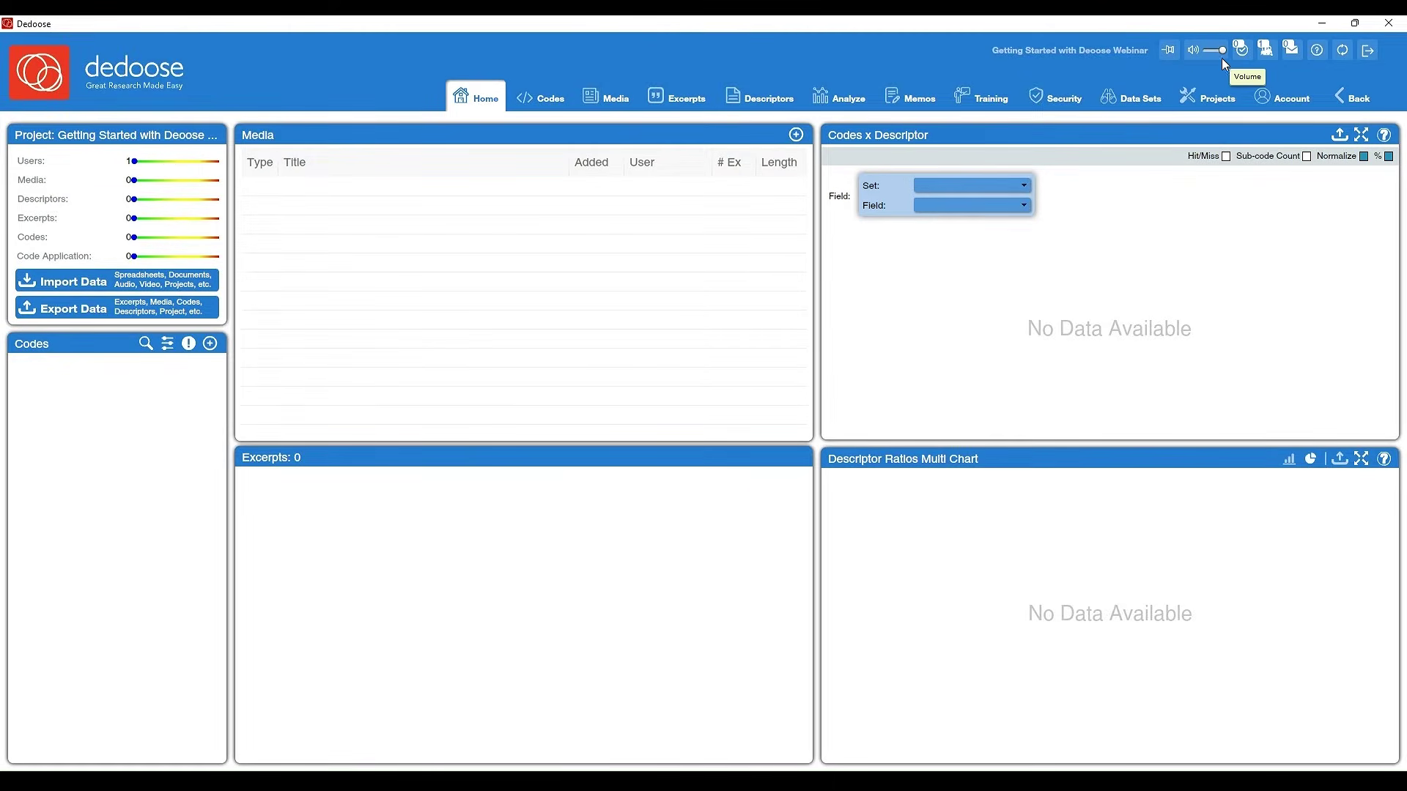
Unpin the header bar to test its auto-hiding, reveal it and pin it back in place
{"action": "left_click", "coordinate": [1199, 59]}
{"action": "left_click", "coordinate": [1177, 57]}
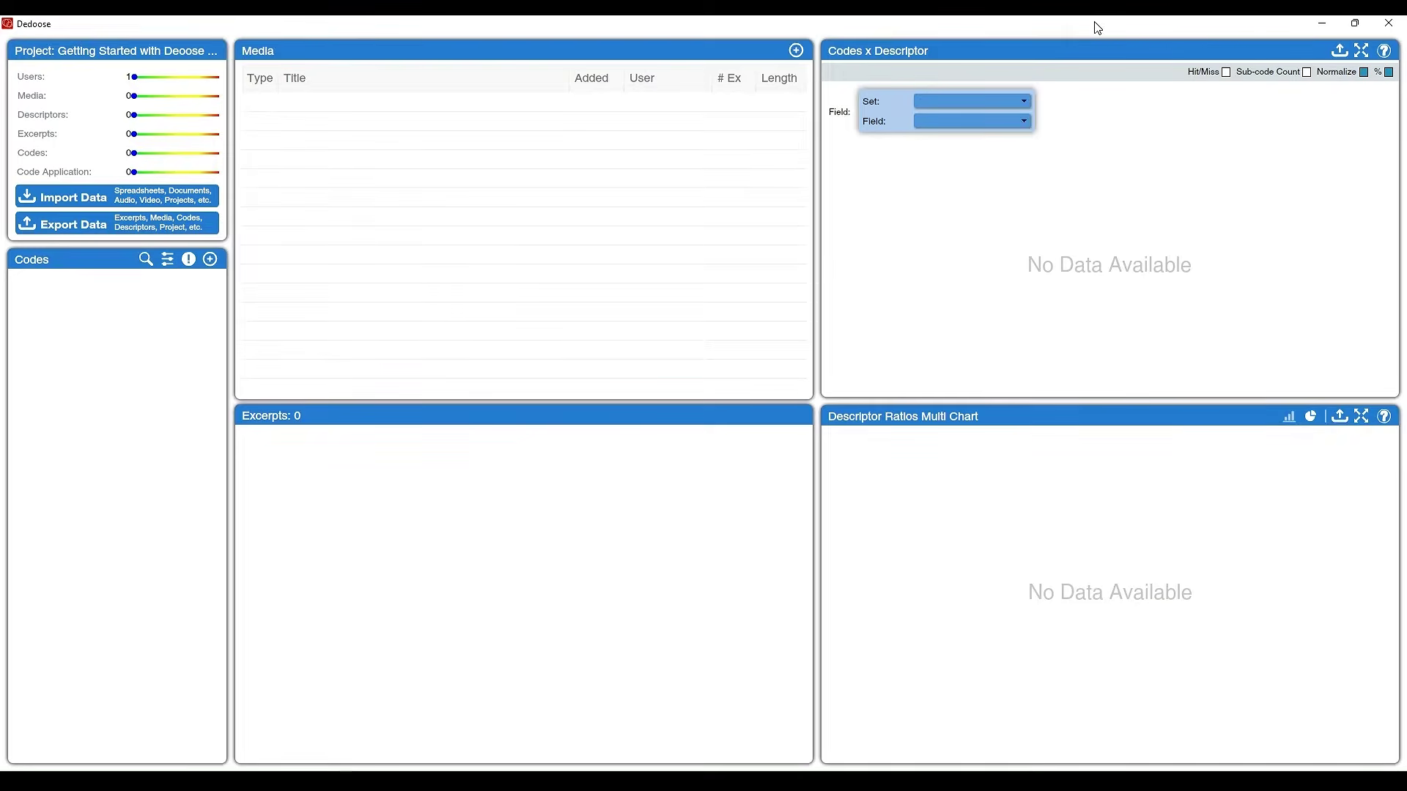
{"action": "mouse_move", "coordinate": [1124, 72]}
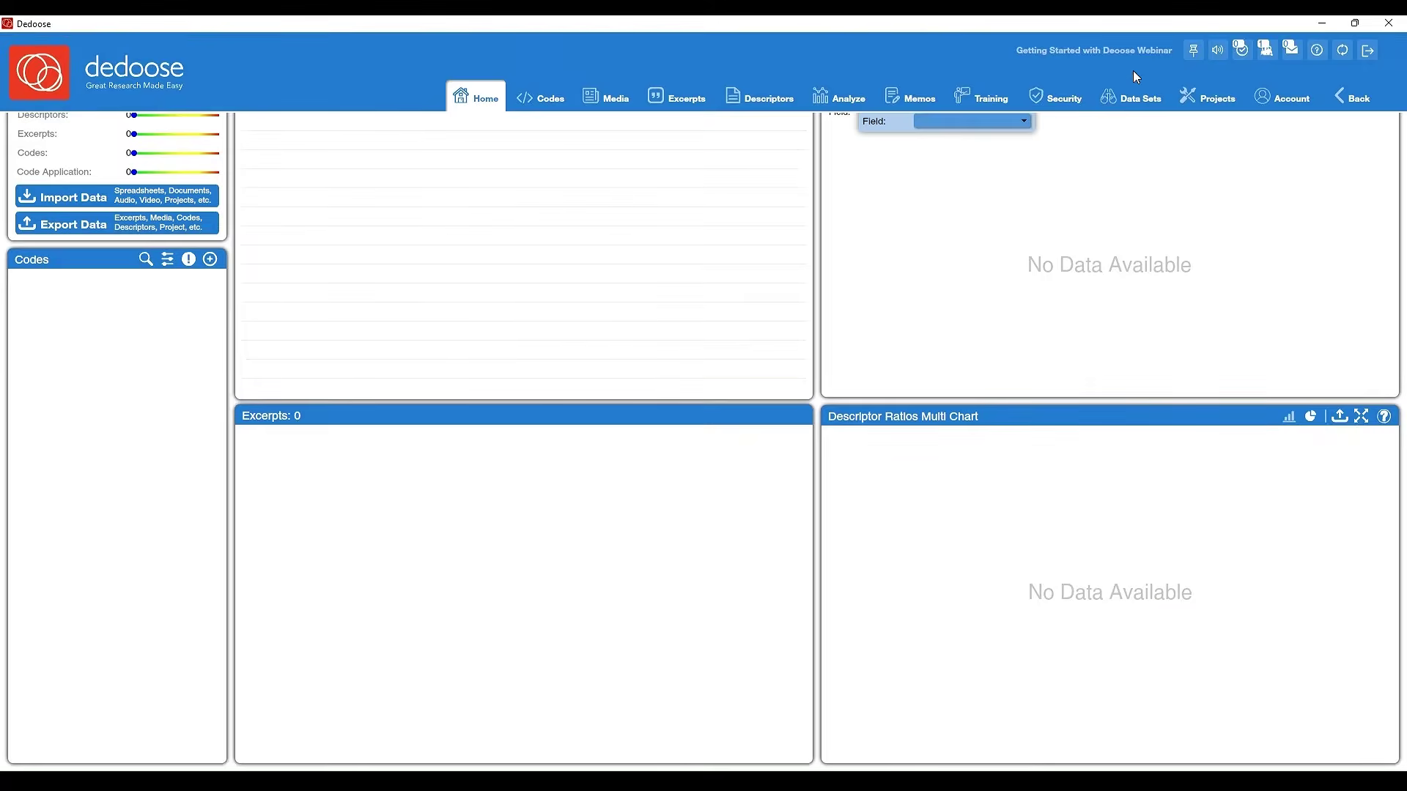
{"action": "left_click", "coordinate": [1202, 63]}
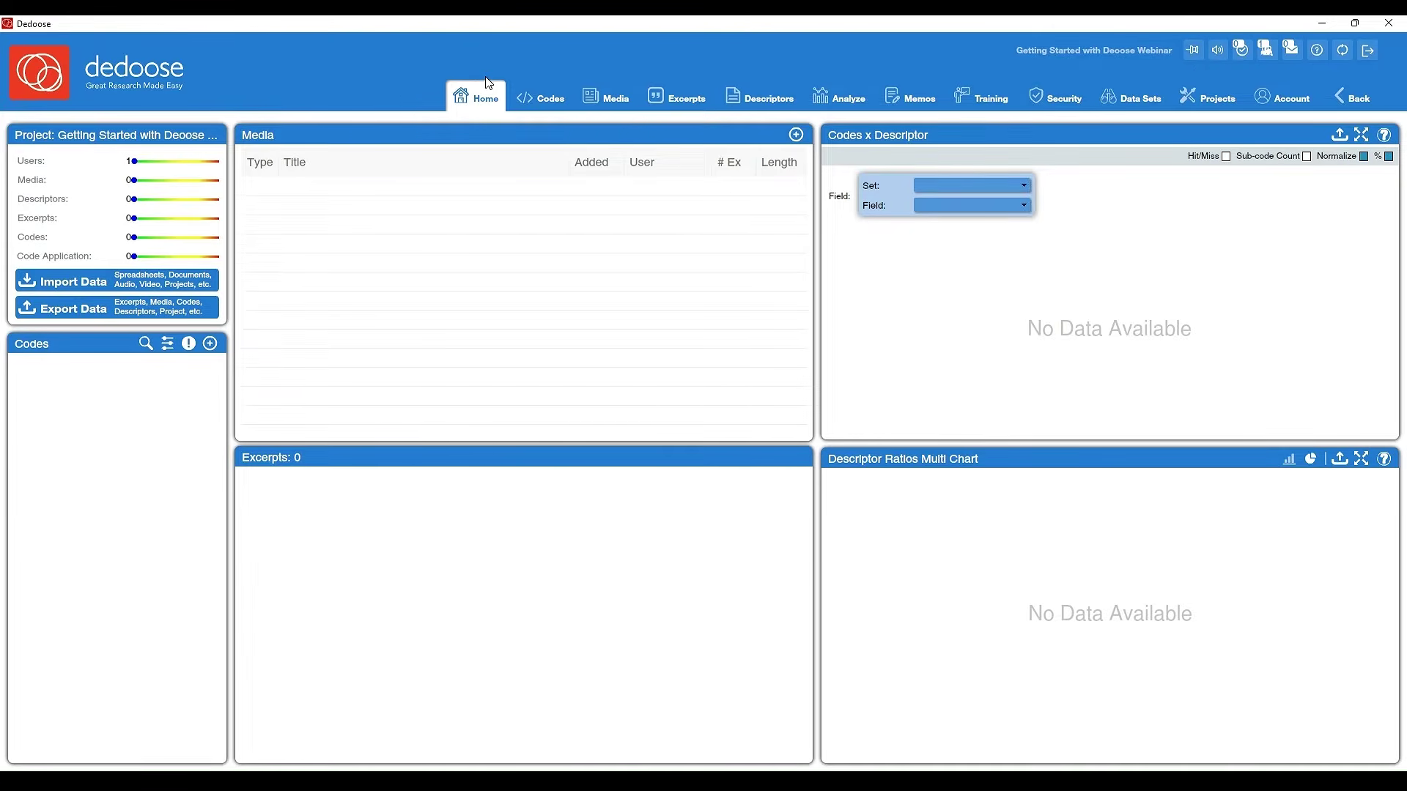
Look through the project's Codes, Media, Excerpts and Descriptors workspaces
{"action": "left_click", "coordinate": [551, 110]}
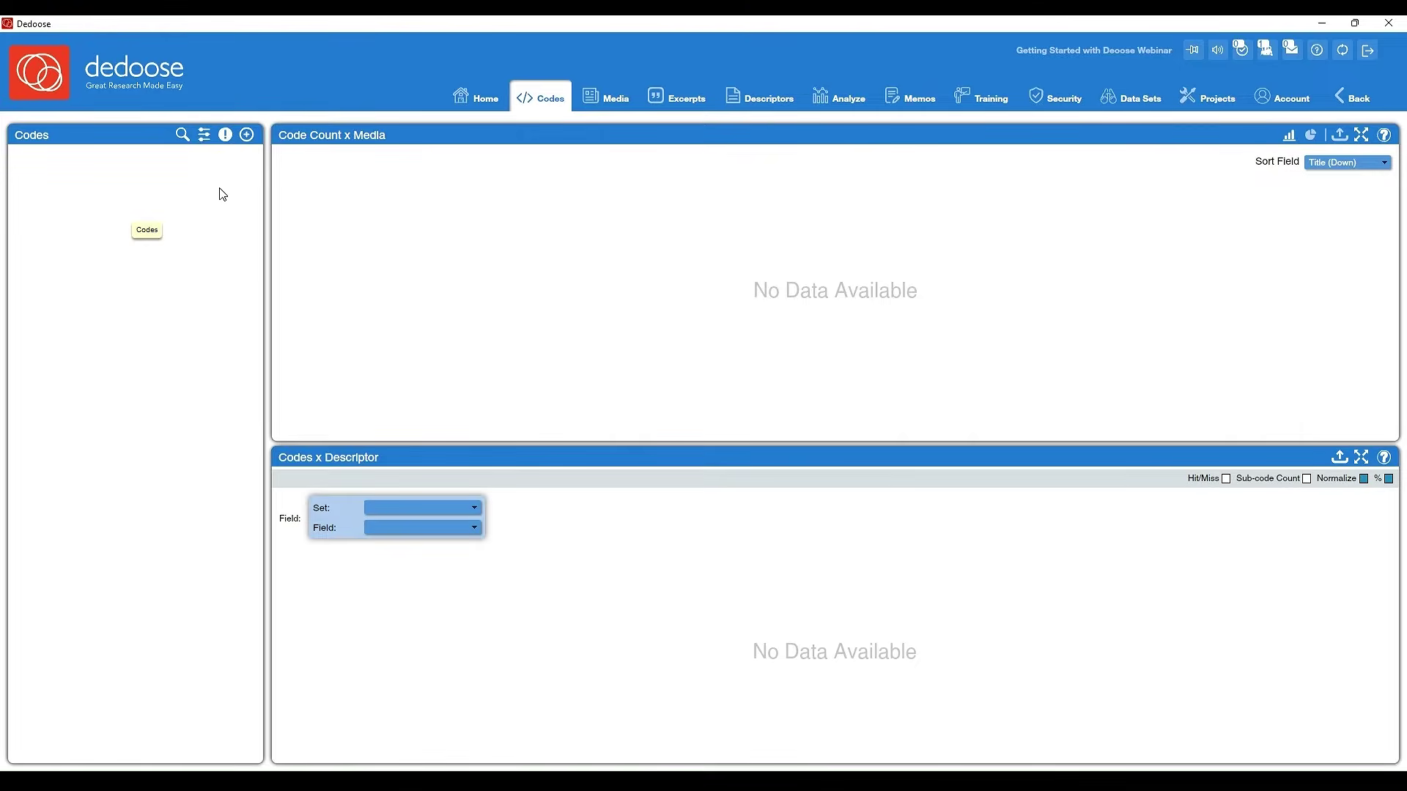
{"action": "left_click", "coordinate": [625, 116]}
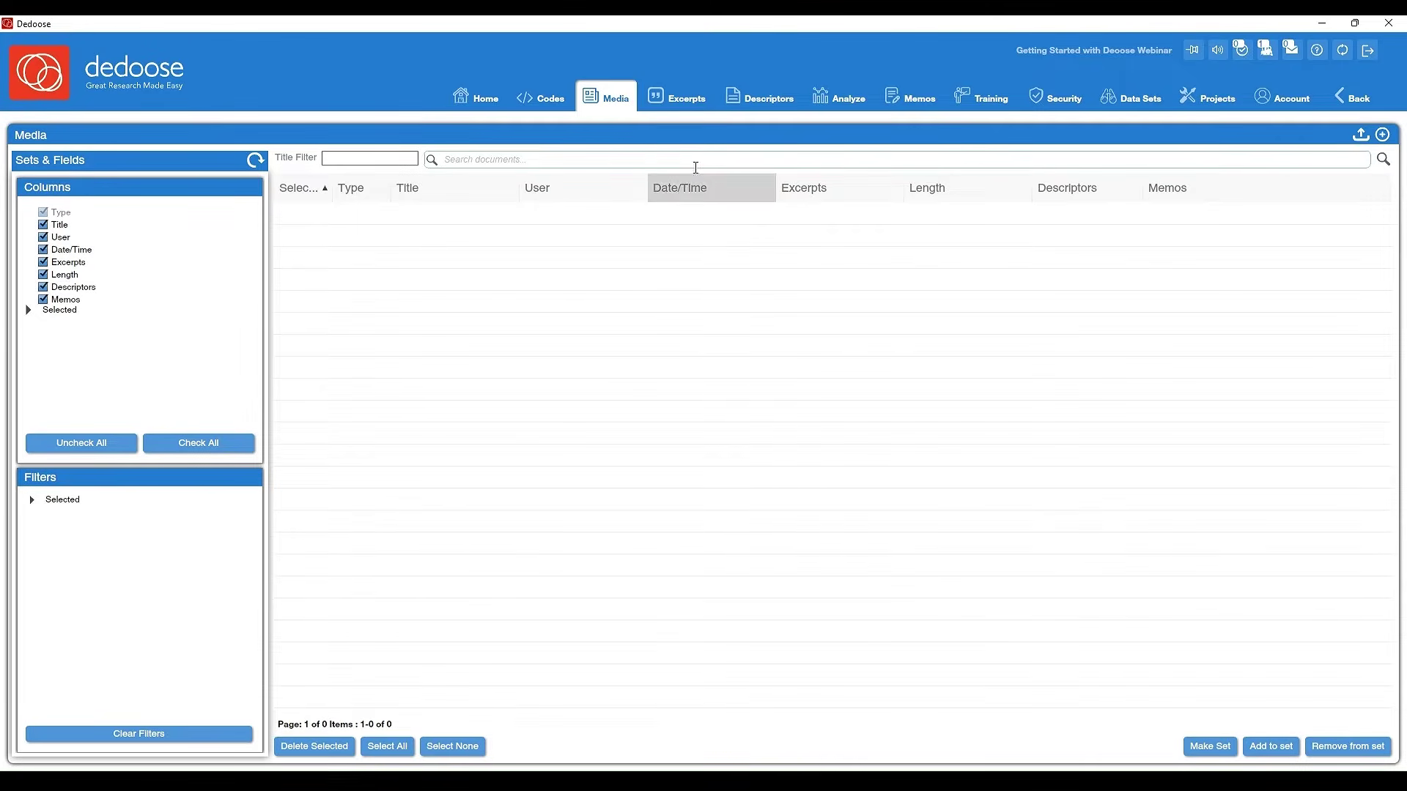
{"action": "left_click", "coordinate": [693, 115]}
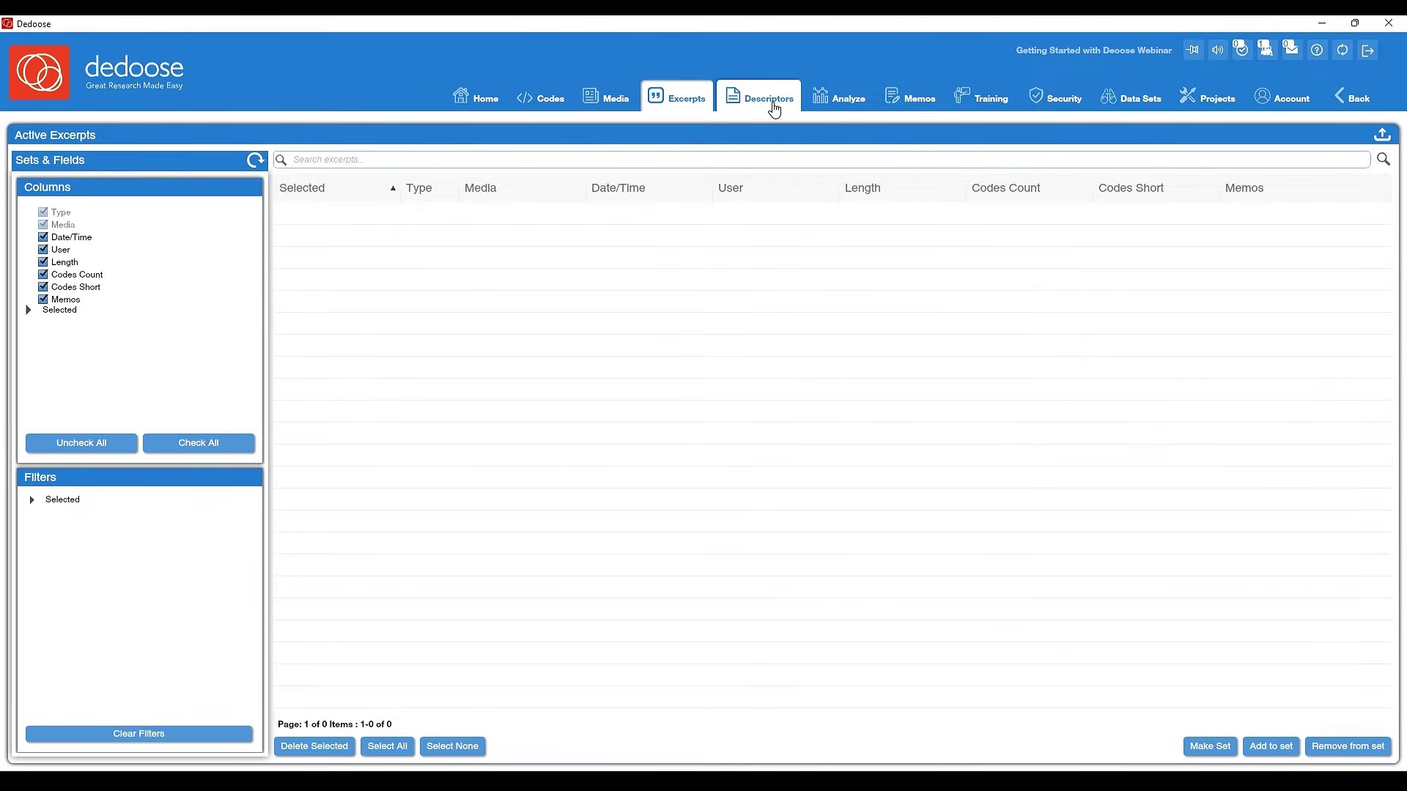
{"action": "left_click", "coordinate": [774, 108]}
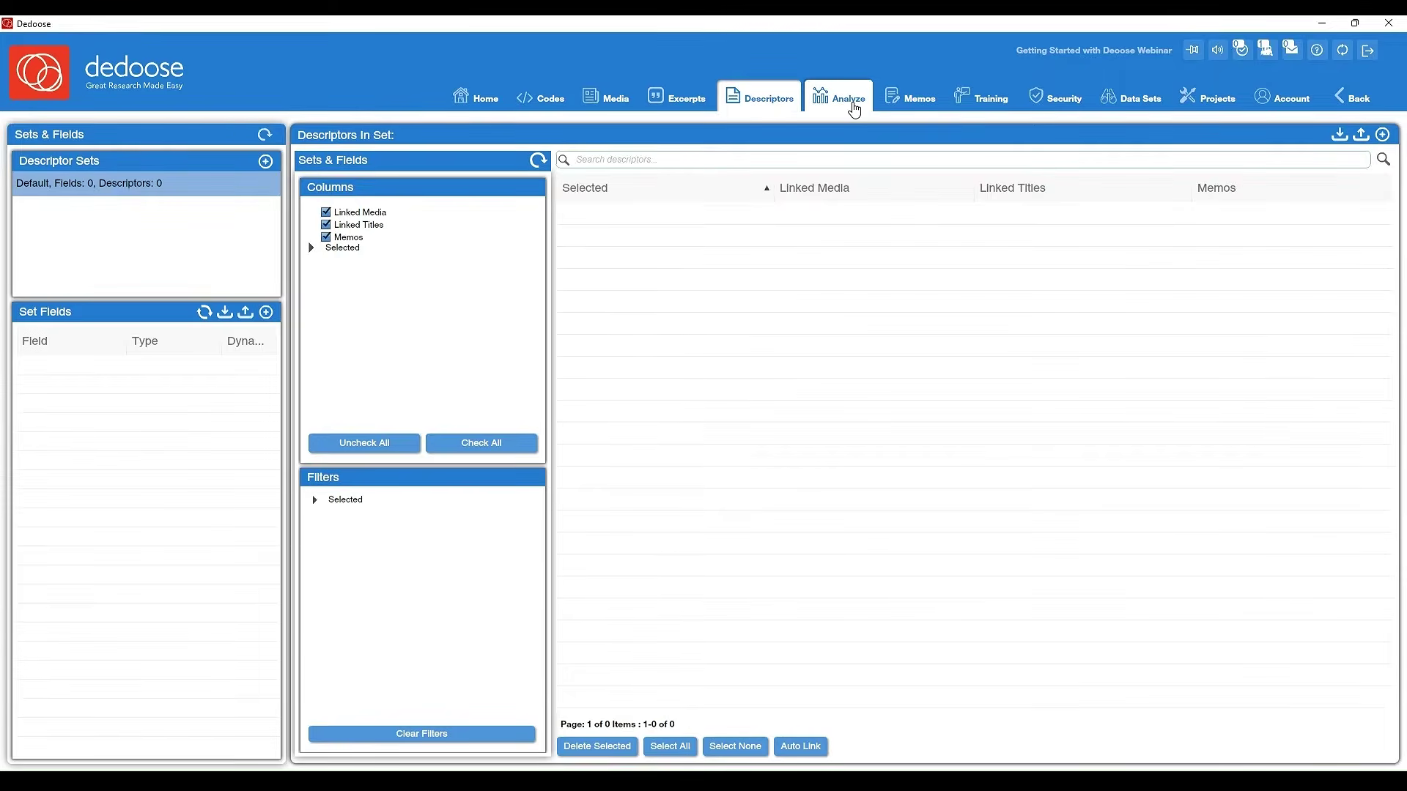
Examine the available analysis charts by expanding the Excerpts Charts and Code Charts groups in the Analyze workspace
{"action": "left_click", "coordinate": [854, 110]}
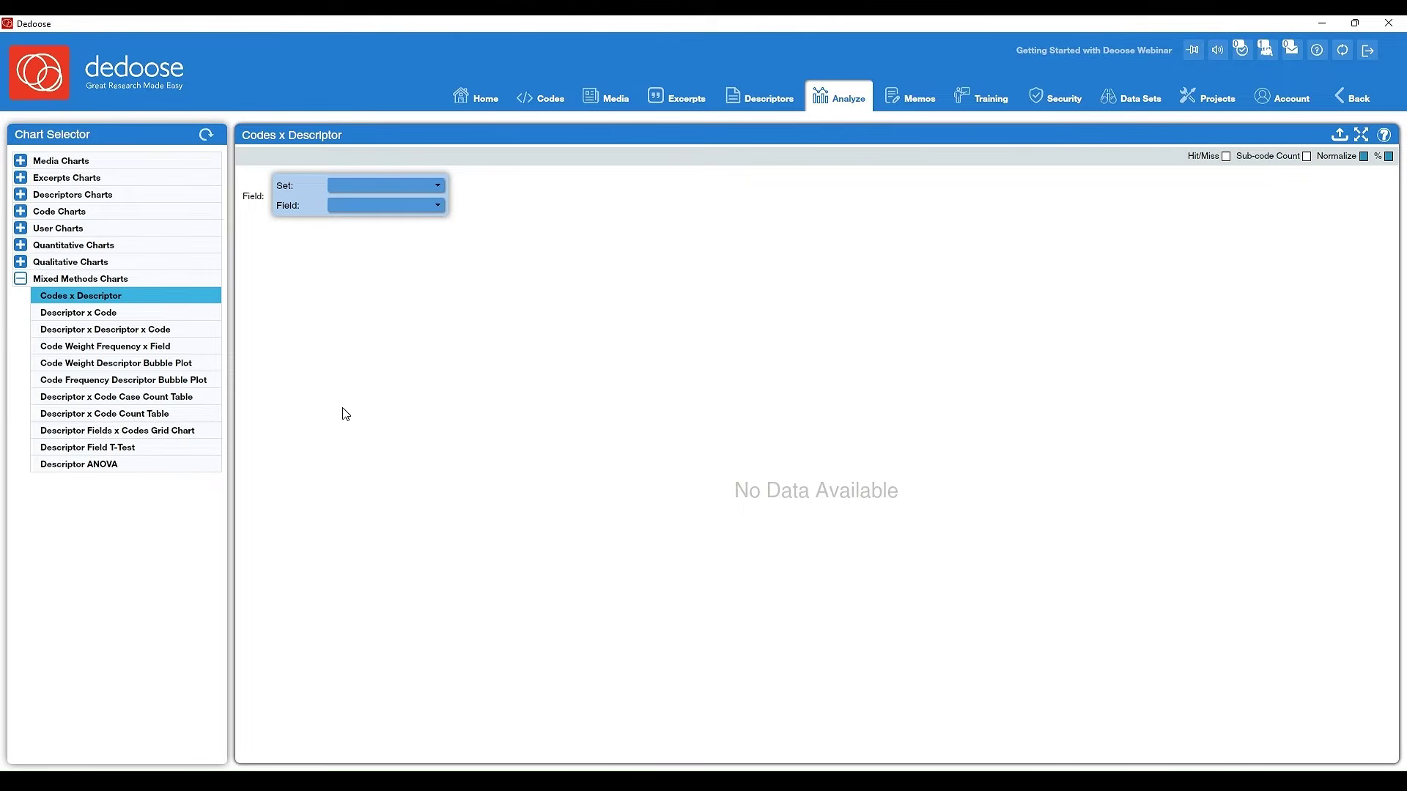
{"action": "left_click", "coordinate": [22, 179]}
{"action": "left_click", "coordinate": [22, 245]}
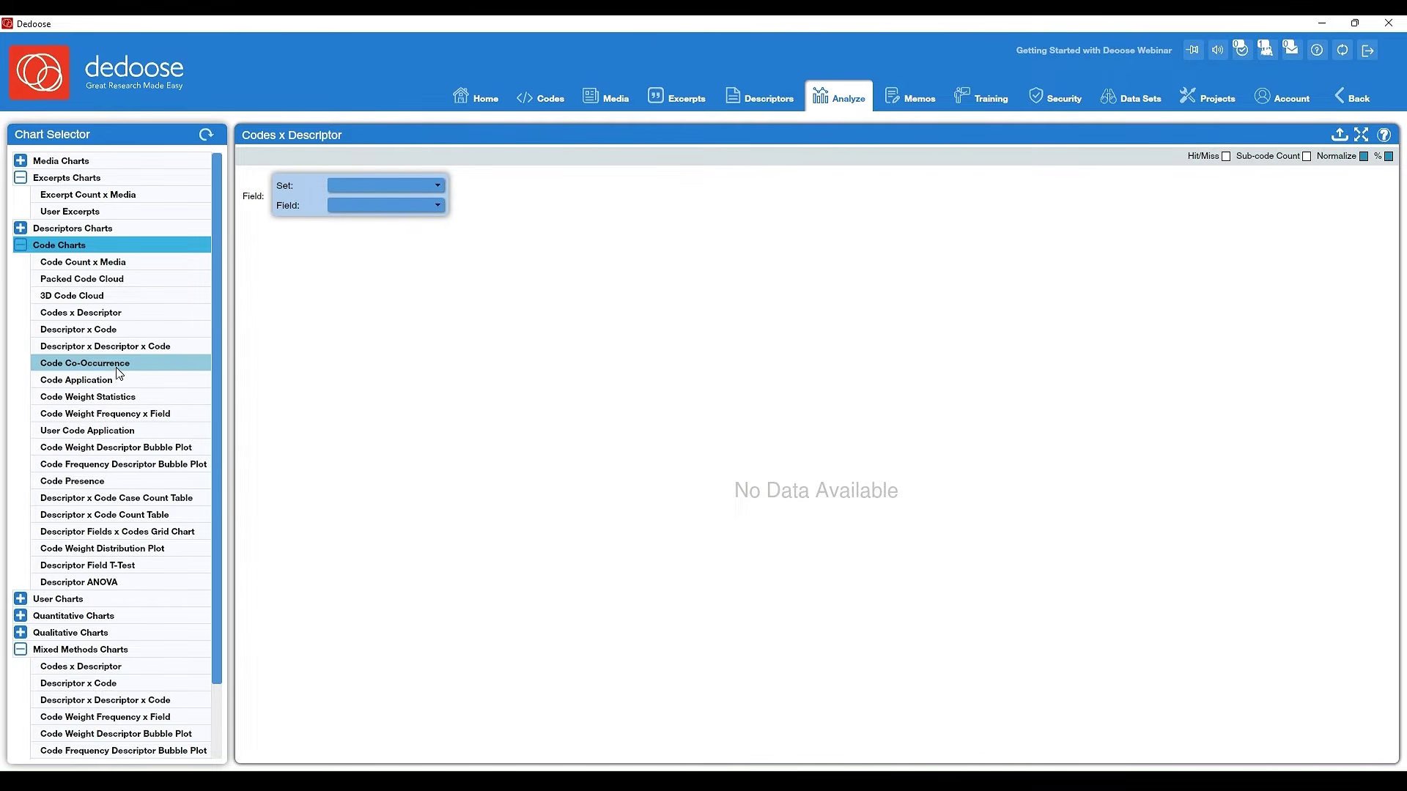
Look at the Memos window and close it, and view the Training Center and the project's security settings
{"action": "left_click", "coordinate": [923, 108]}
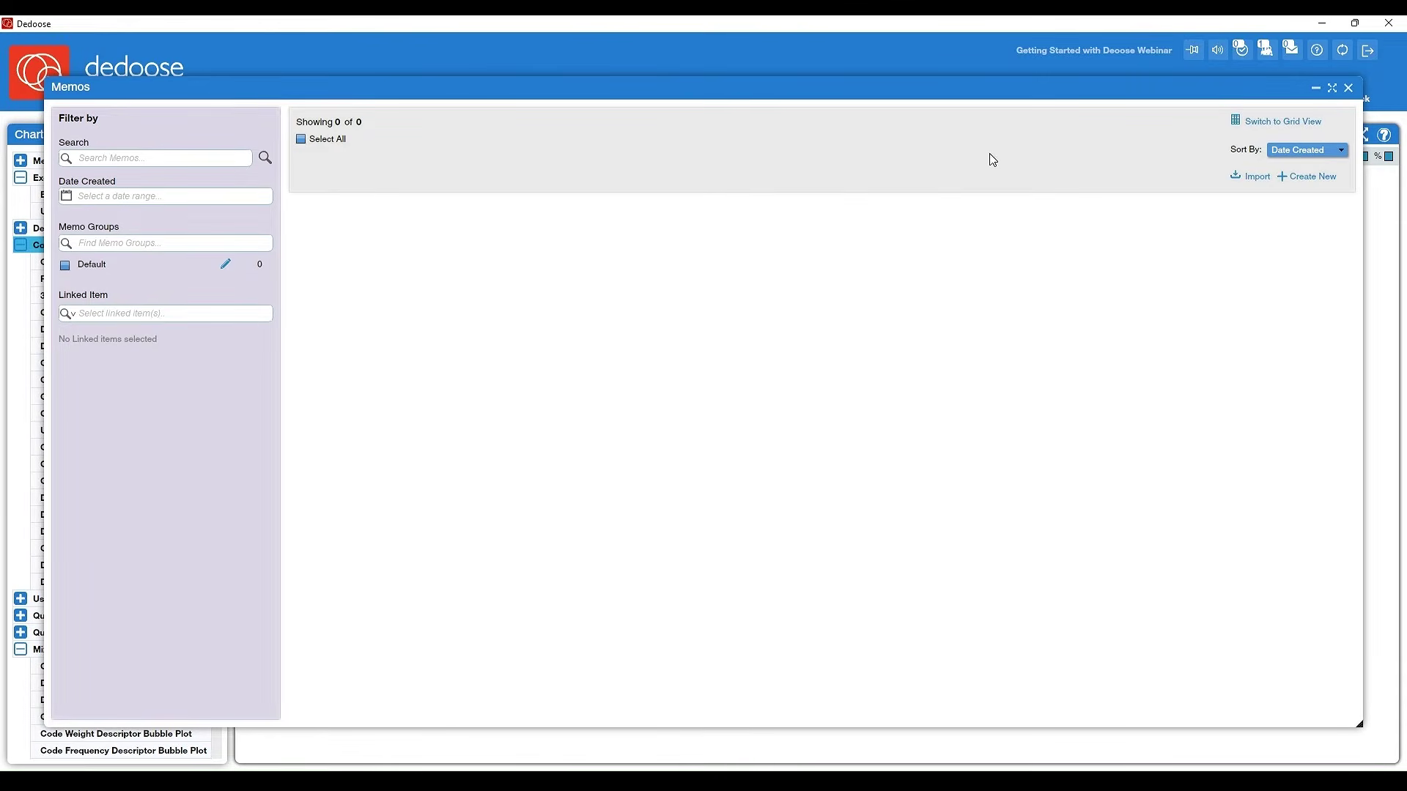
{"action": "left_click", "coordinate": [1350, 94]}
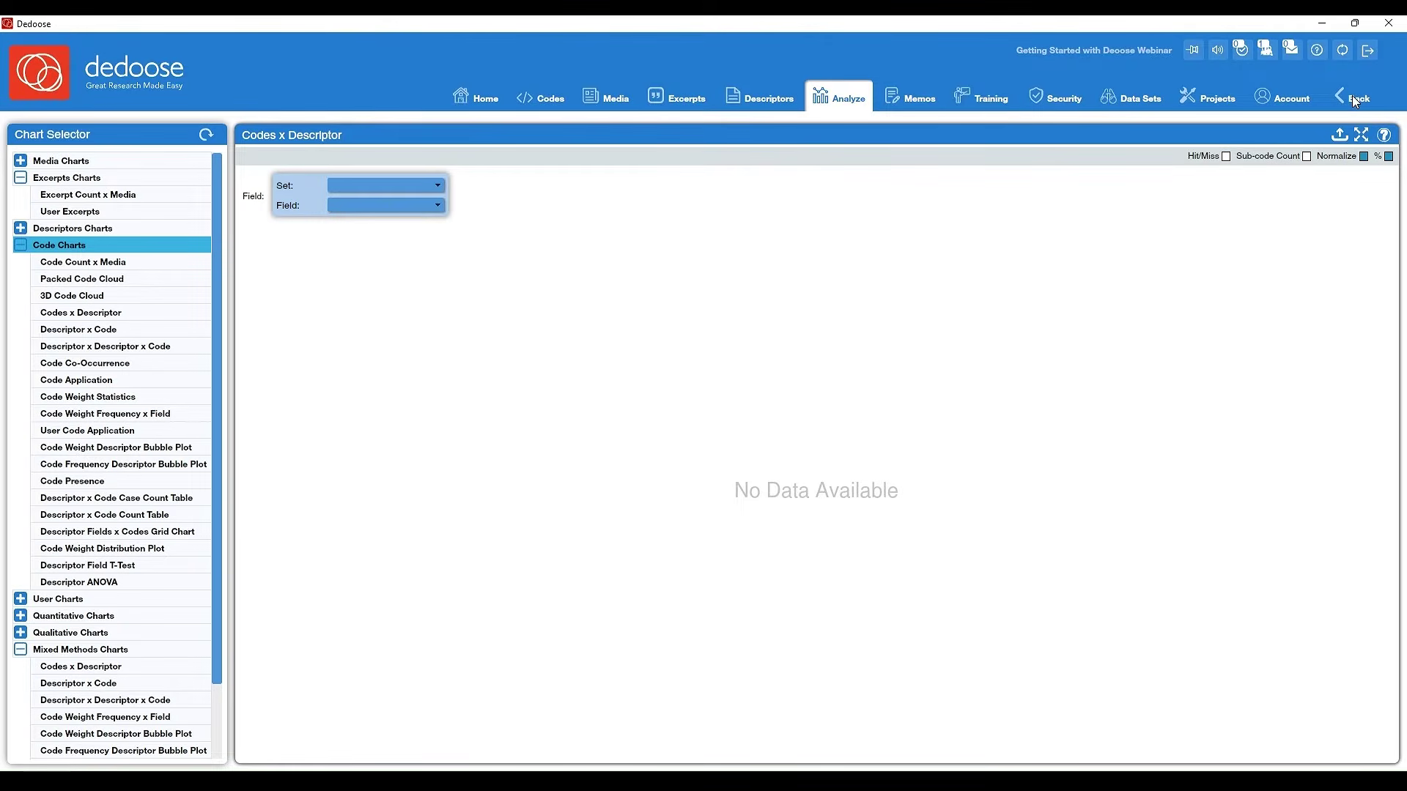
{"action": "left_click", "coordinate": [994, 112]}
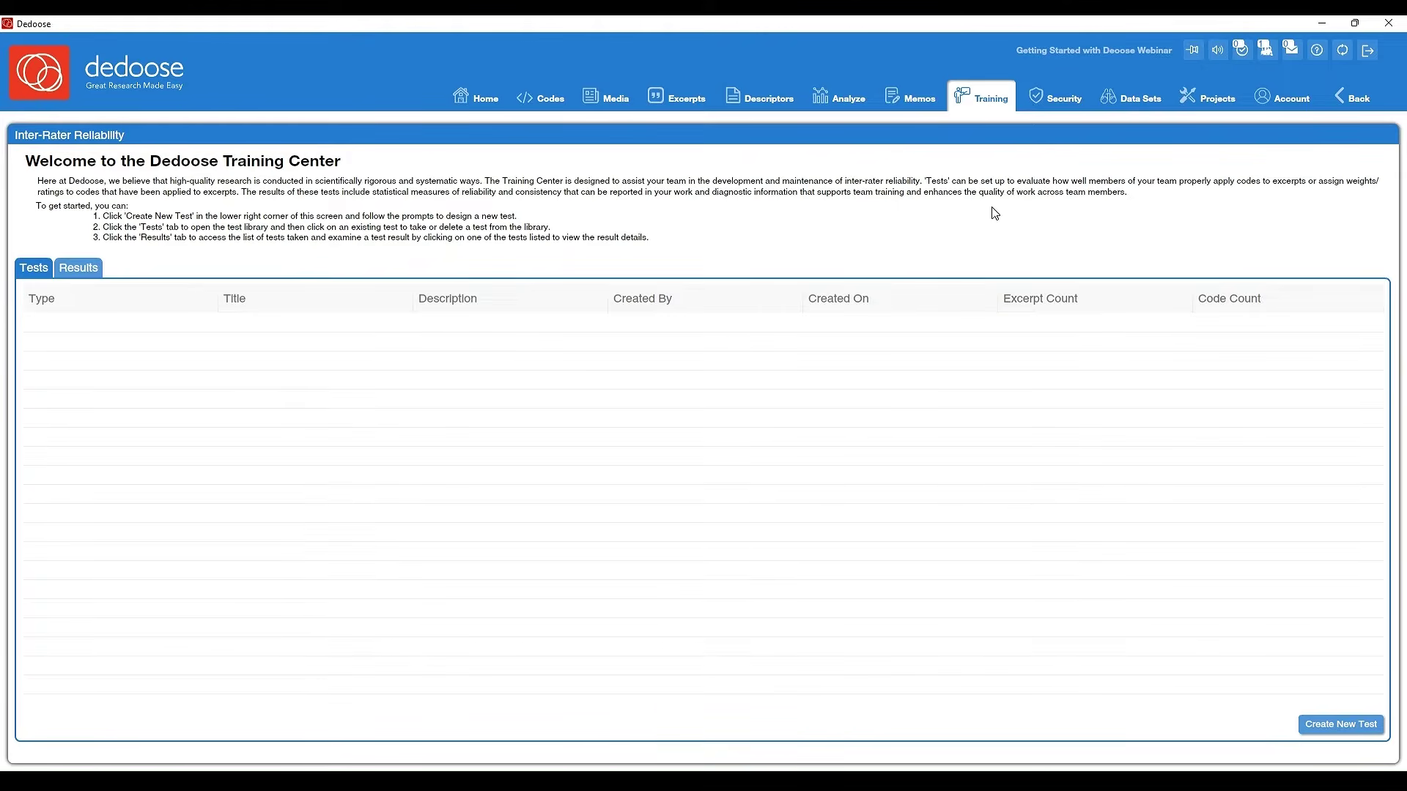
{"action": "left_click", "coordinate": [1063, 118]}
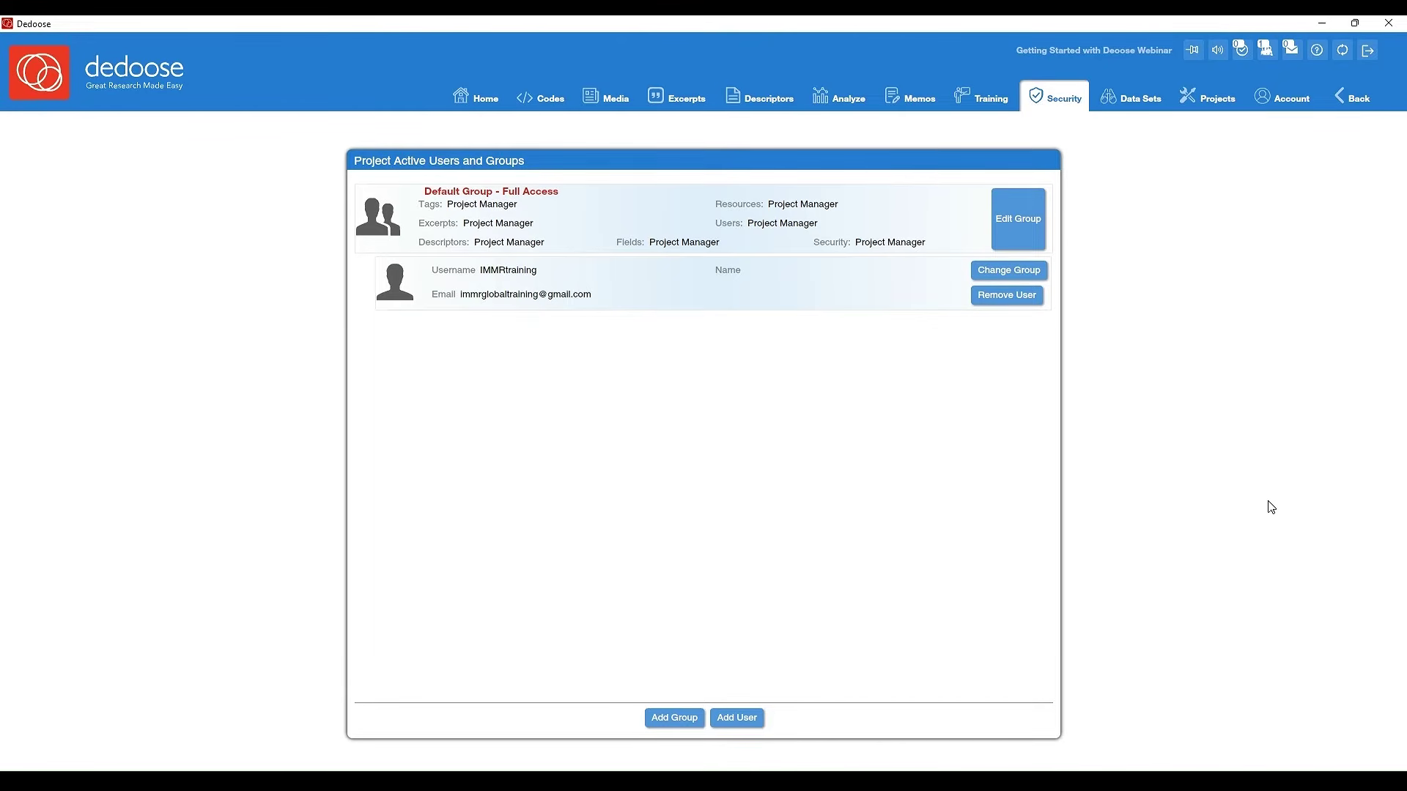
Examine the code filters and the current data set in the Data Selector, and close it
{"action": "left_click", "coordinate": [1132, 98]}
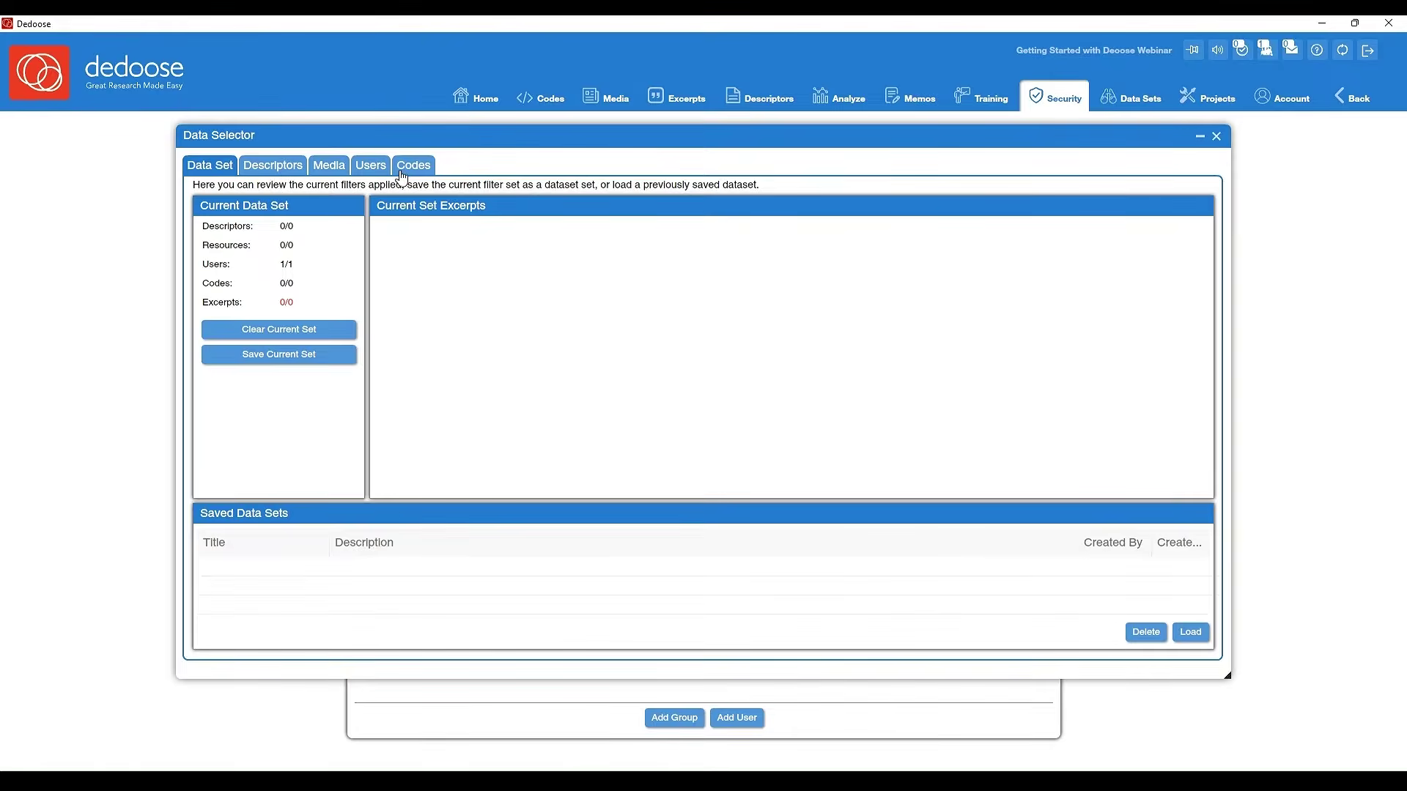
{"action": "left_click", "coordinate": [425, 175]}
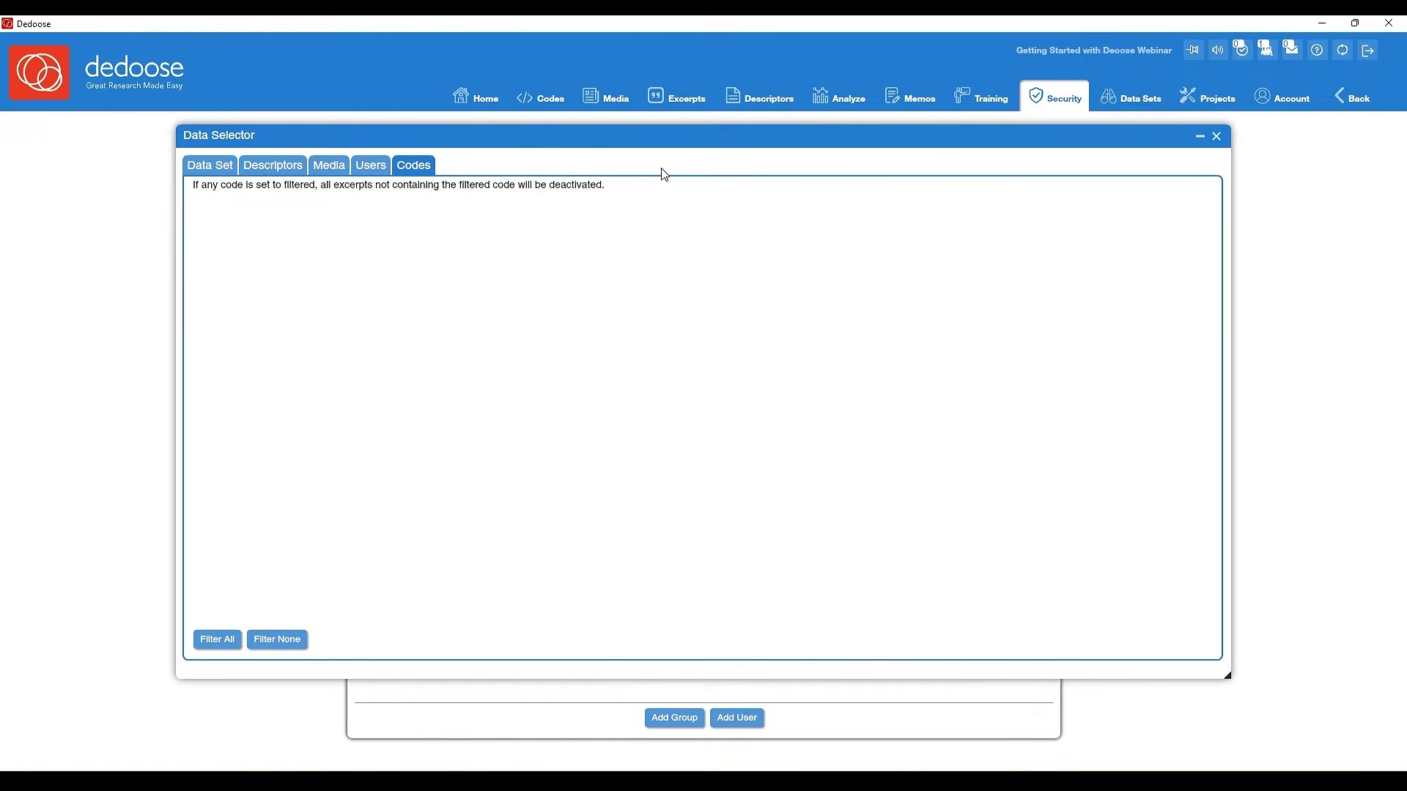
{"action": "left_click", "coordinate": [205, 170]}
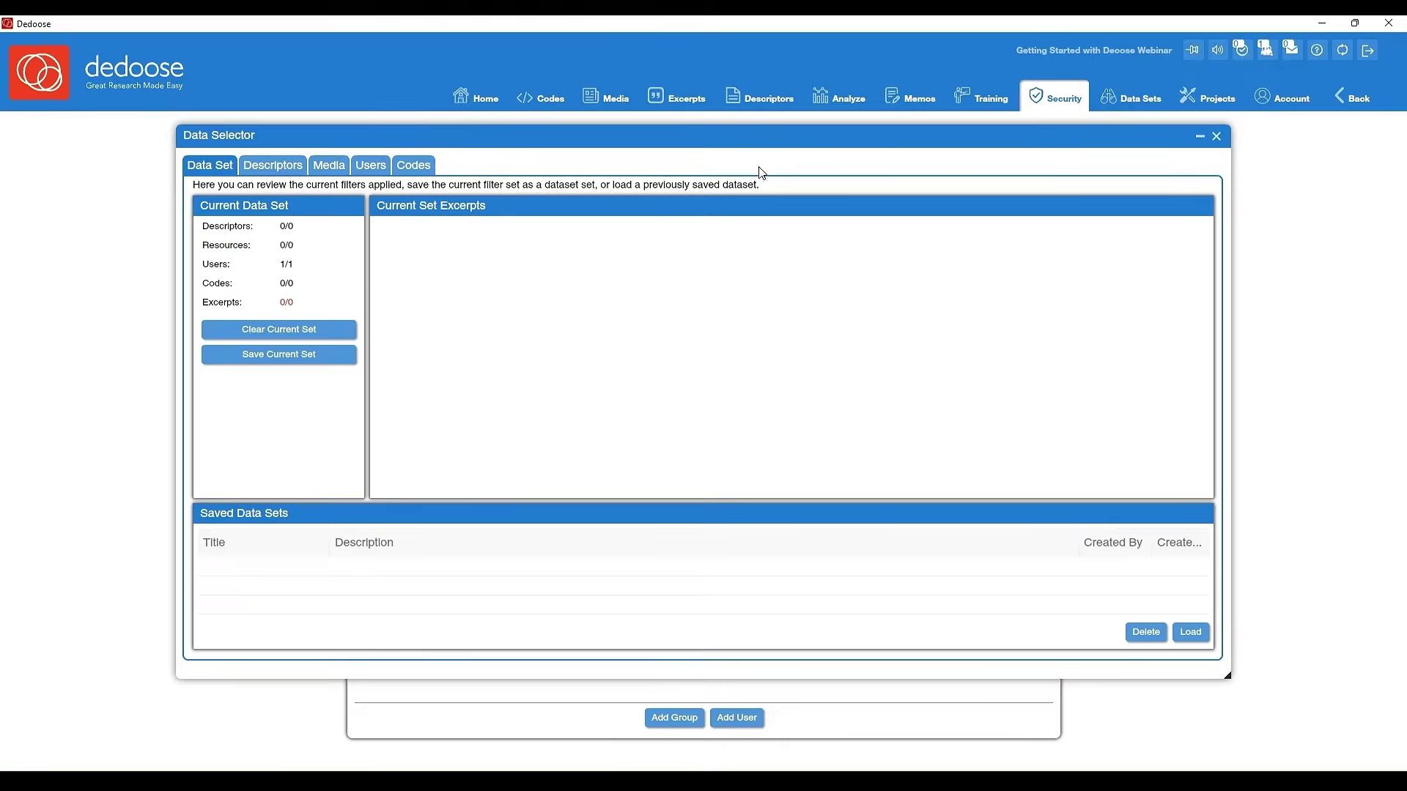
{"action": "left_click", "coordinate": [1216, 136]}
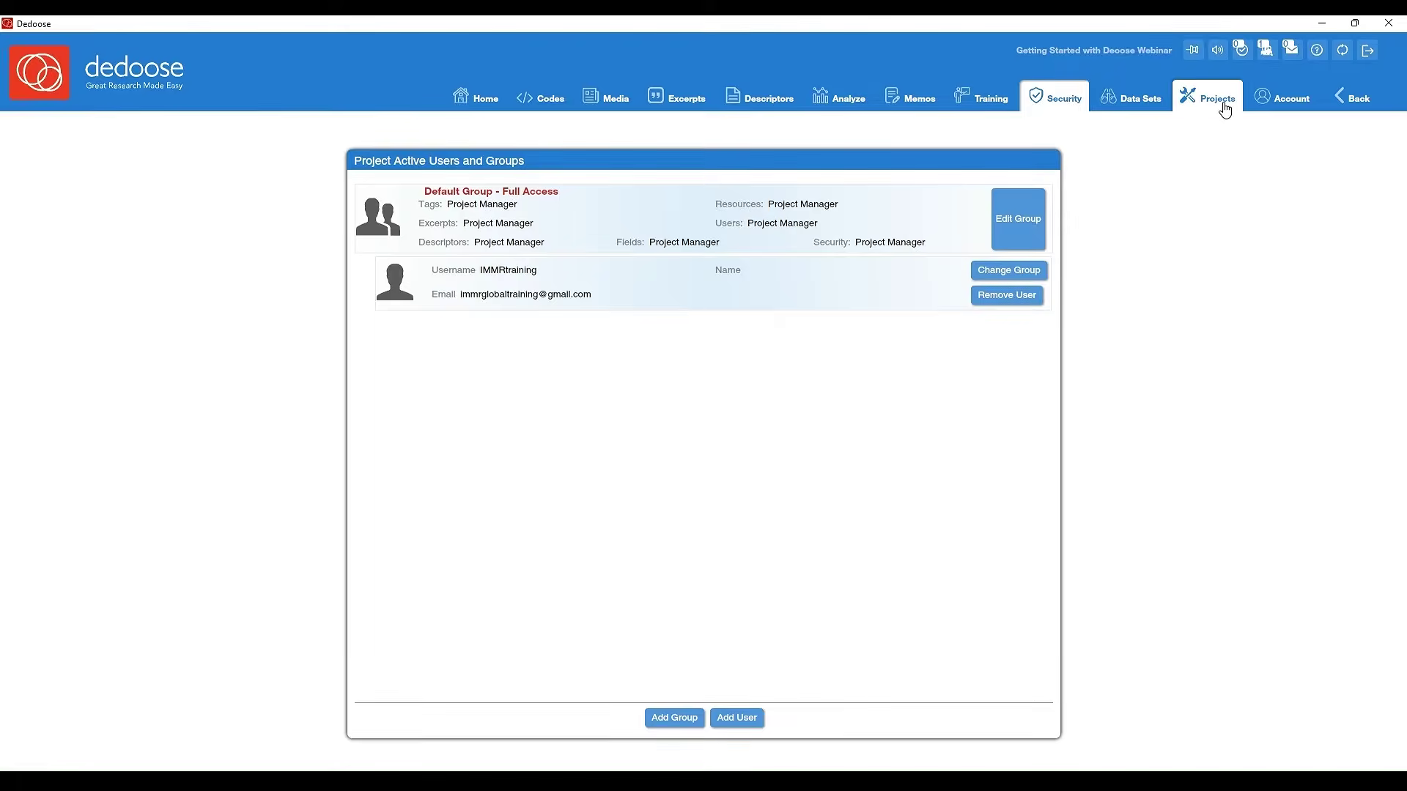
View the project list, and look through the account's users and account projects
{"action": "left_click", "coordinate": [1224, 106]}
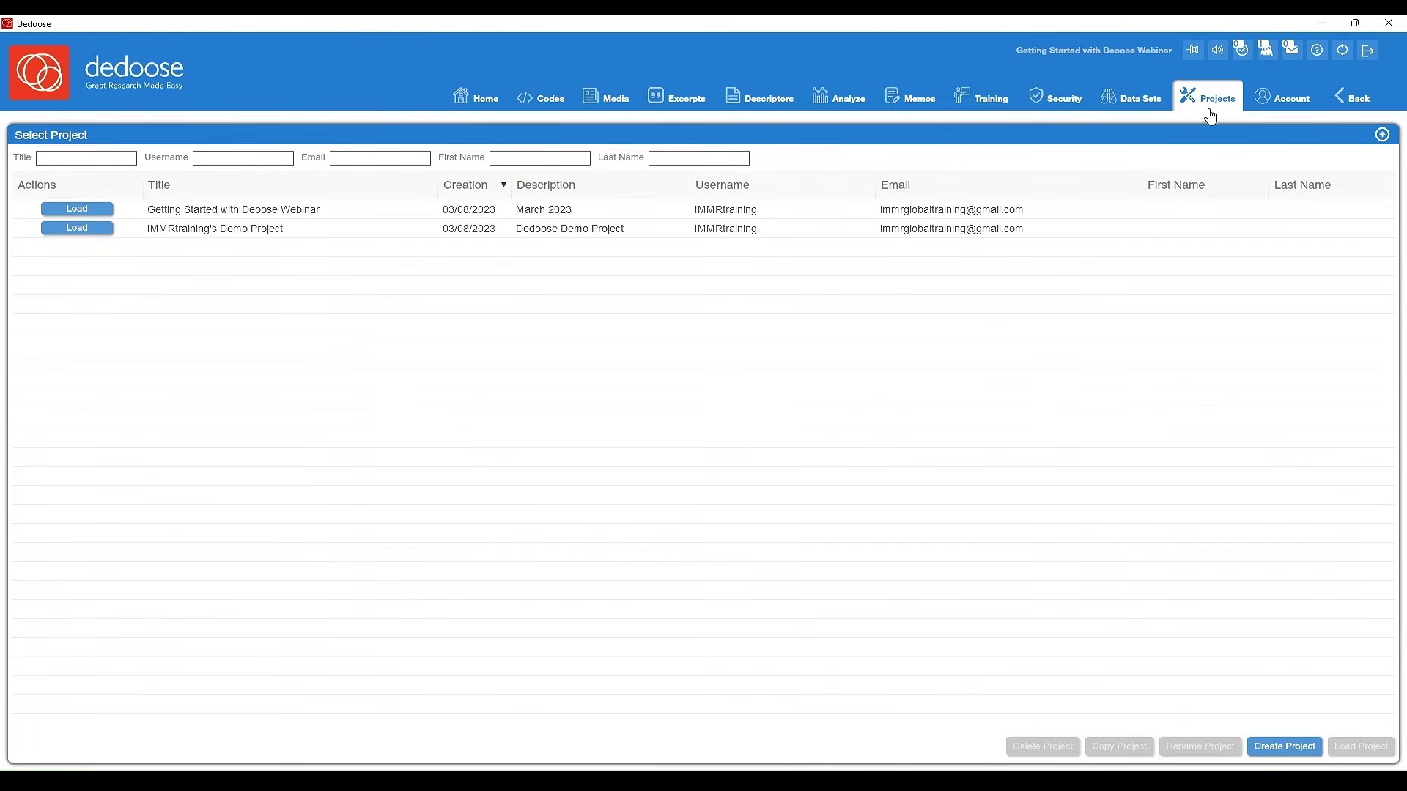
{"action": "left_click", "coordinate": [1290, 115]}
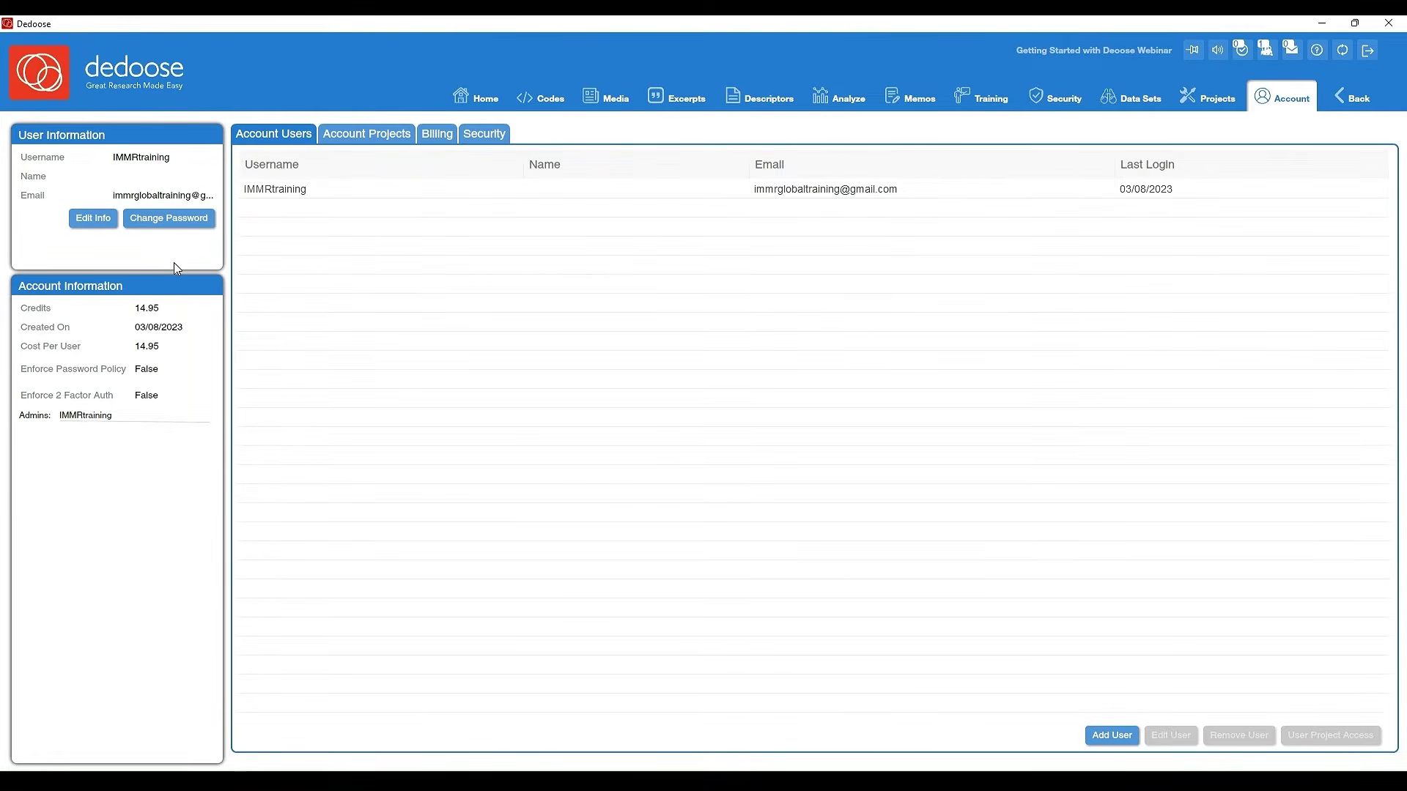
{"action": "left_click", "coordinate": [384, 139]}
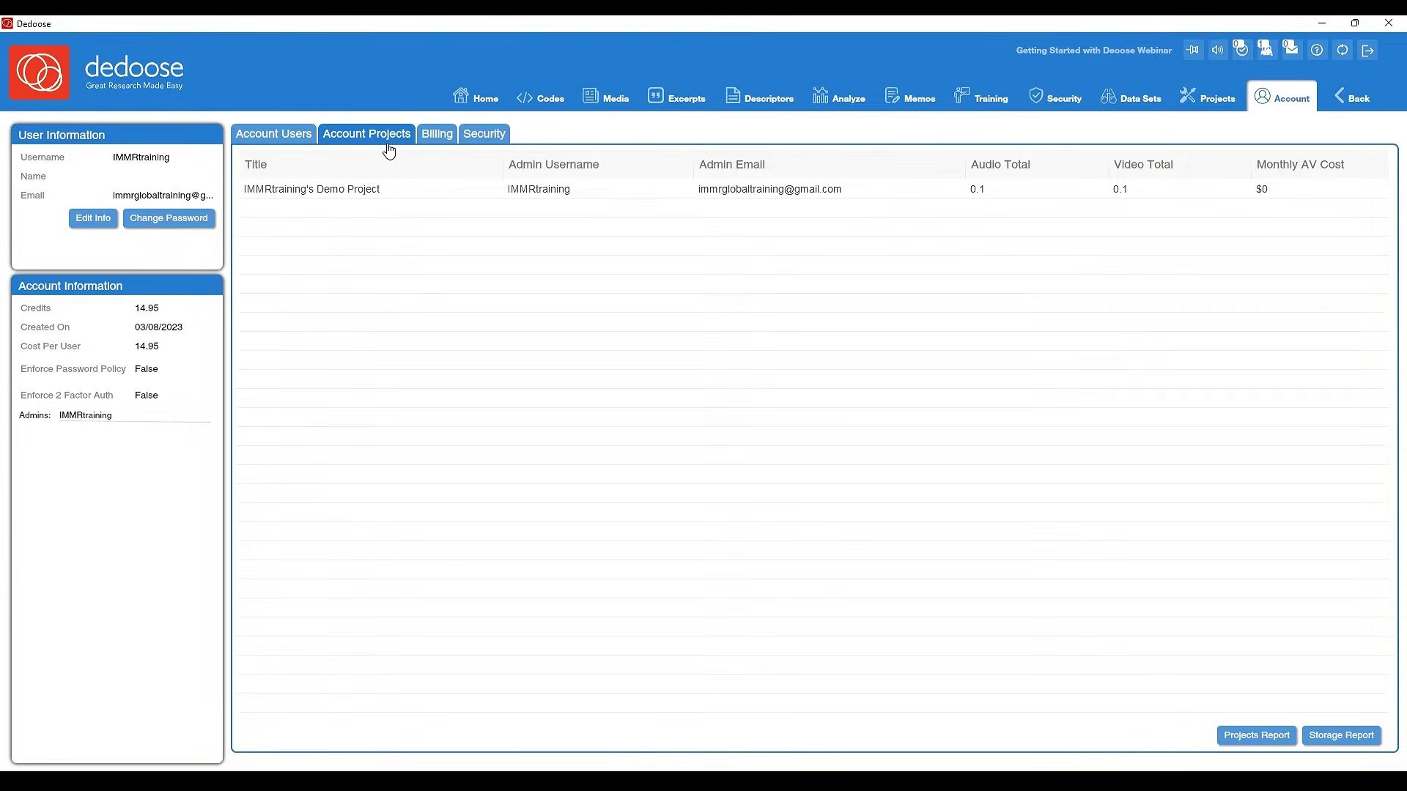
View the account's billing records and payment form, cancel the payment, and view the account security policies
{"action": "left_click", "coordinate": [440, 136]}
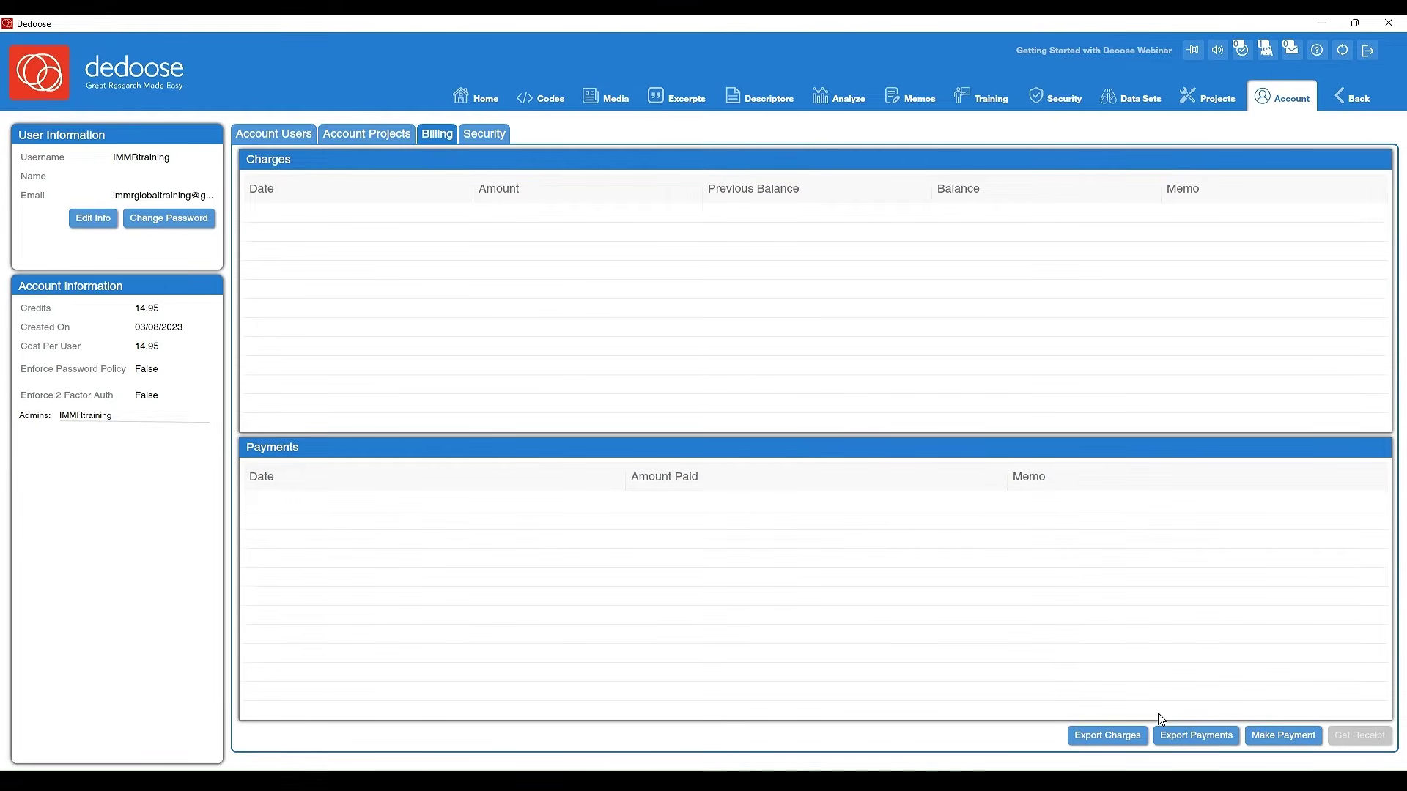
{"action": "left_click", "coordinate": [1291, 737]}
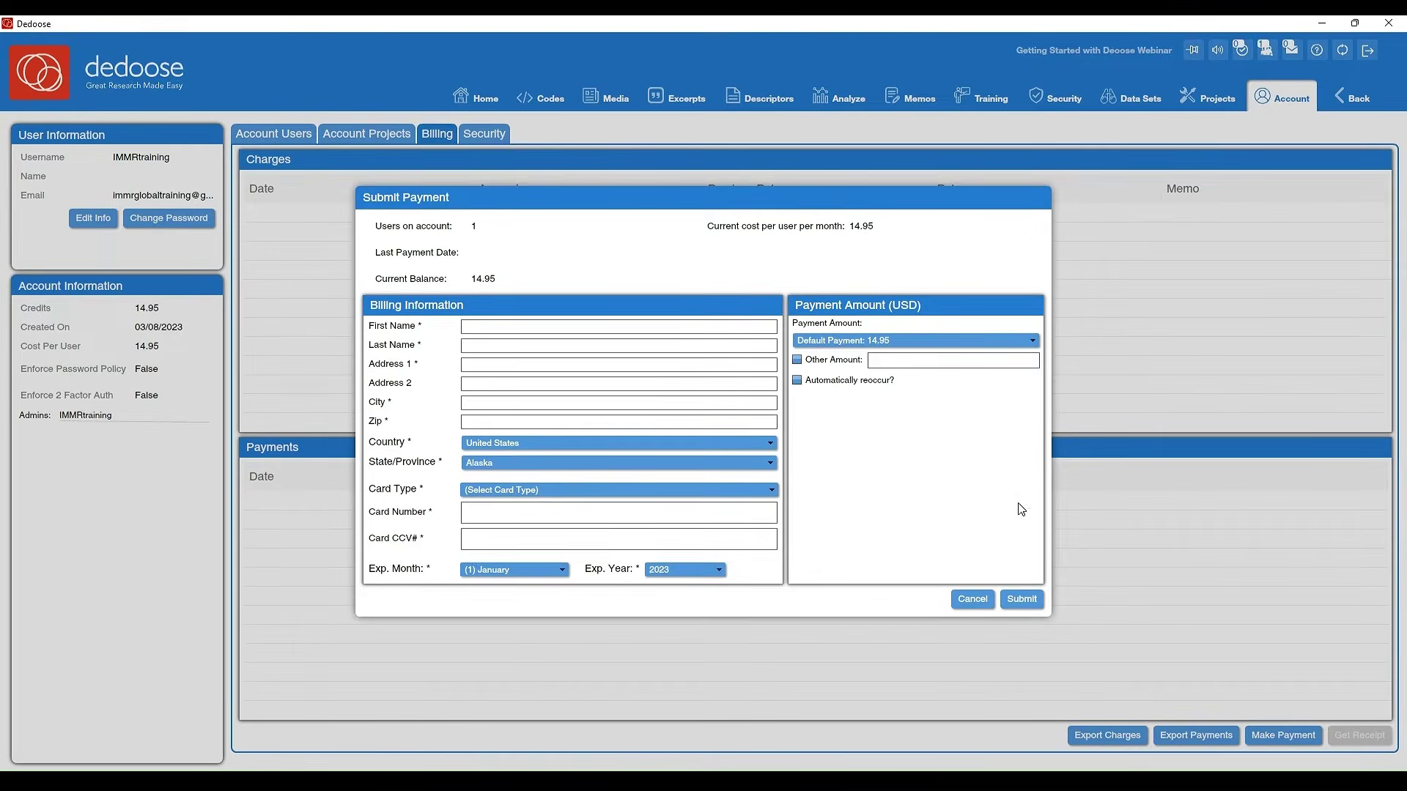
{"action": "left_click", "coordinate": [984, 606]}
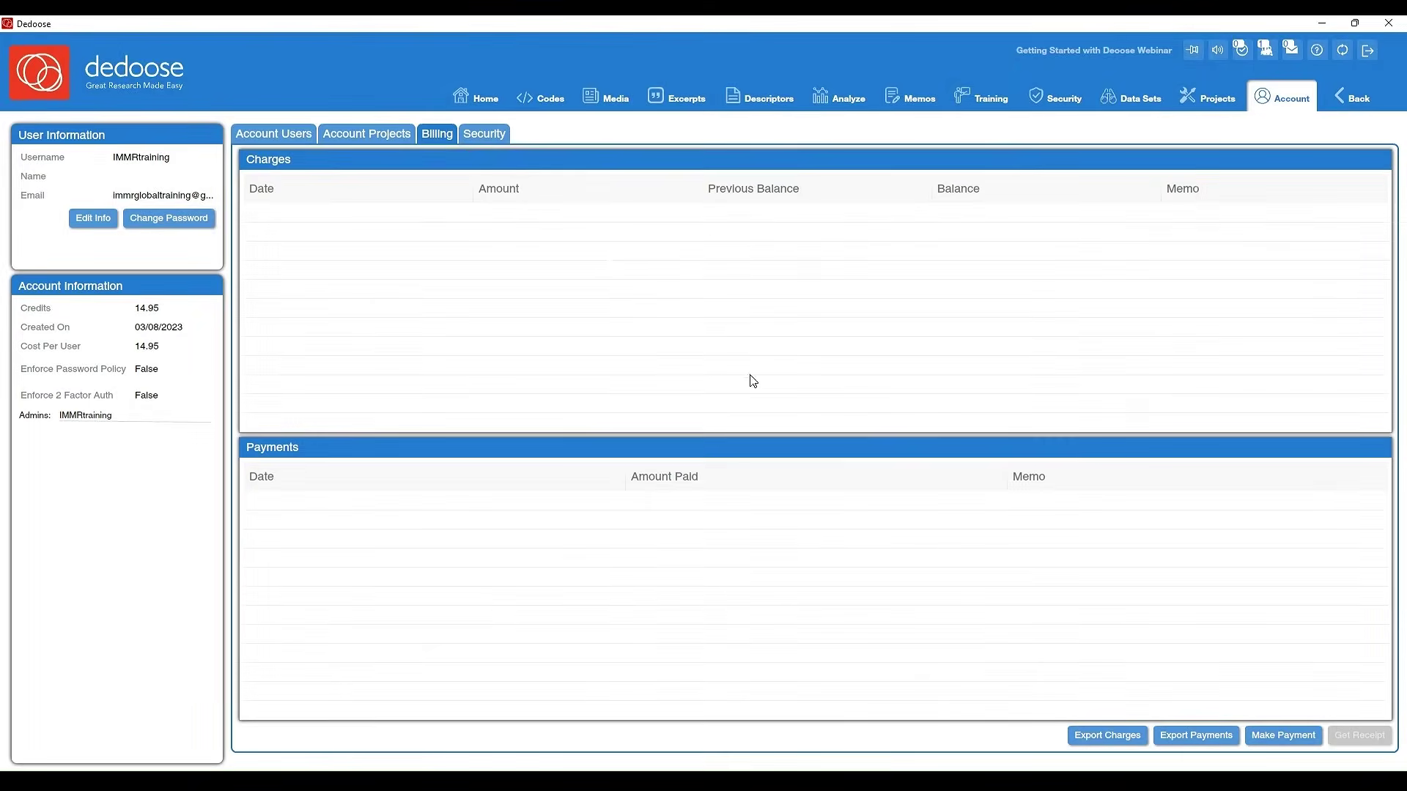
{"action": "left_click", "coordinate": [493, 144]}
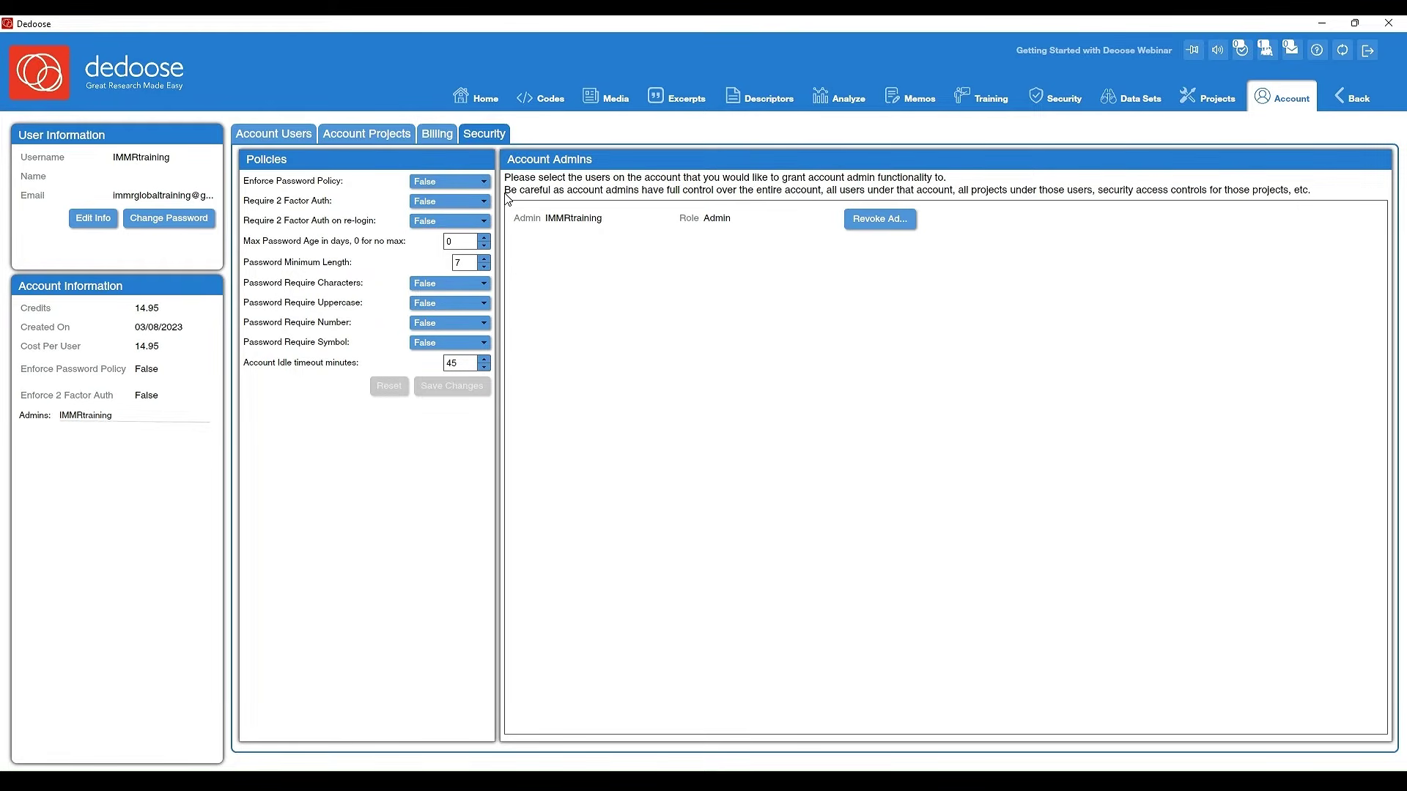
Import the text document "Interview with Head of Nespresso Marketing.docx" into the project from the Home workspace
{"action": "left_click", "coordinate": [490, 107]}
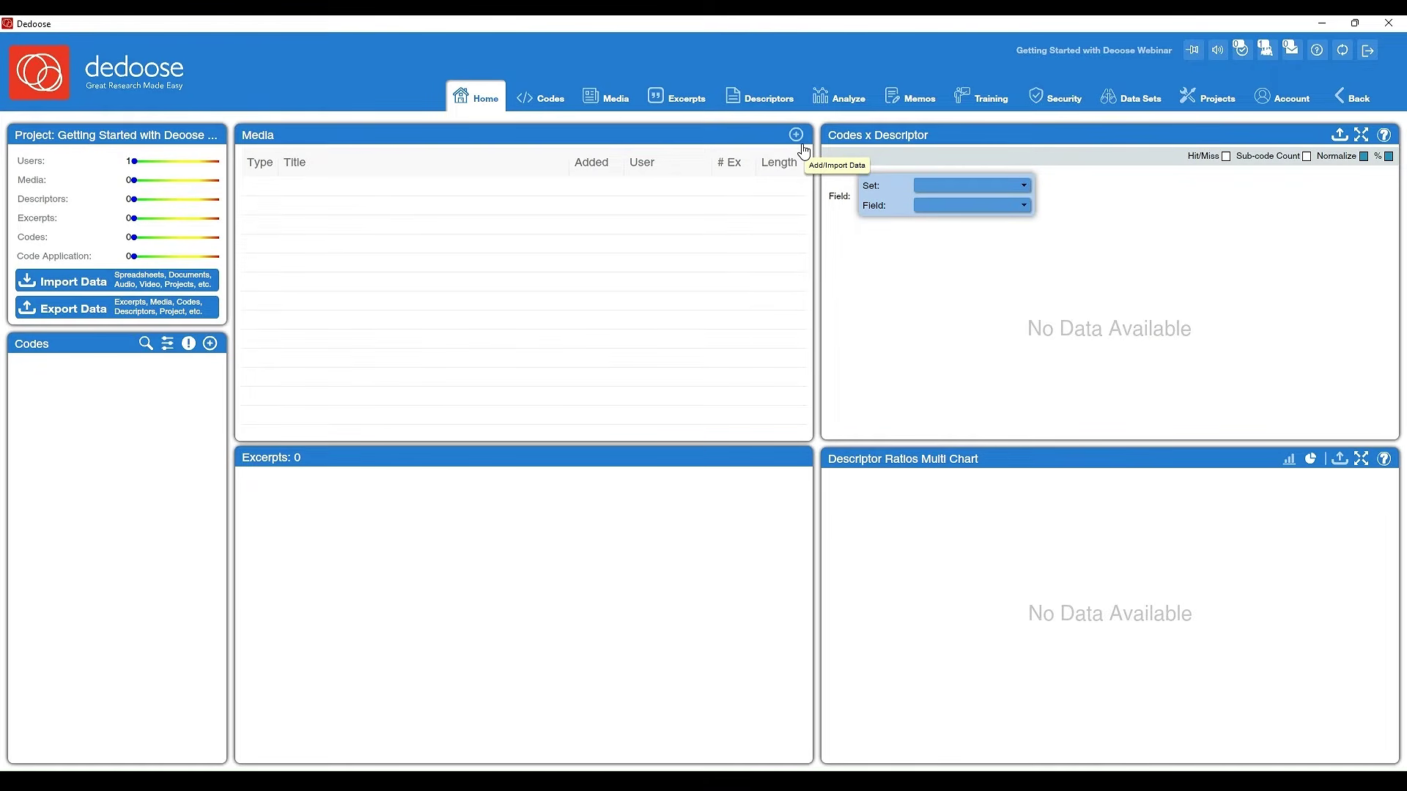
{"action": "left_click", "coordinate": [140, 293]}
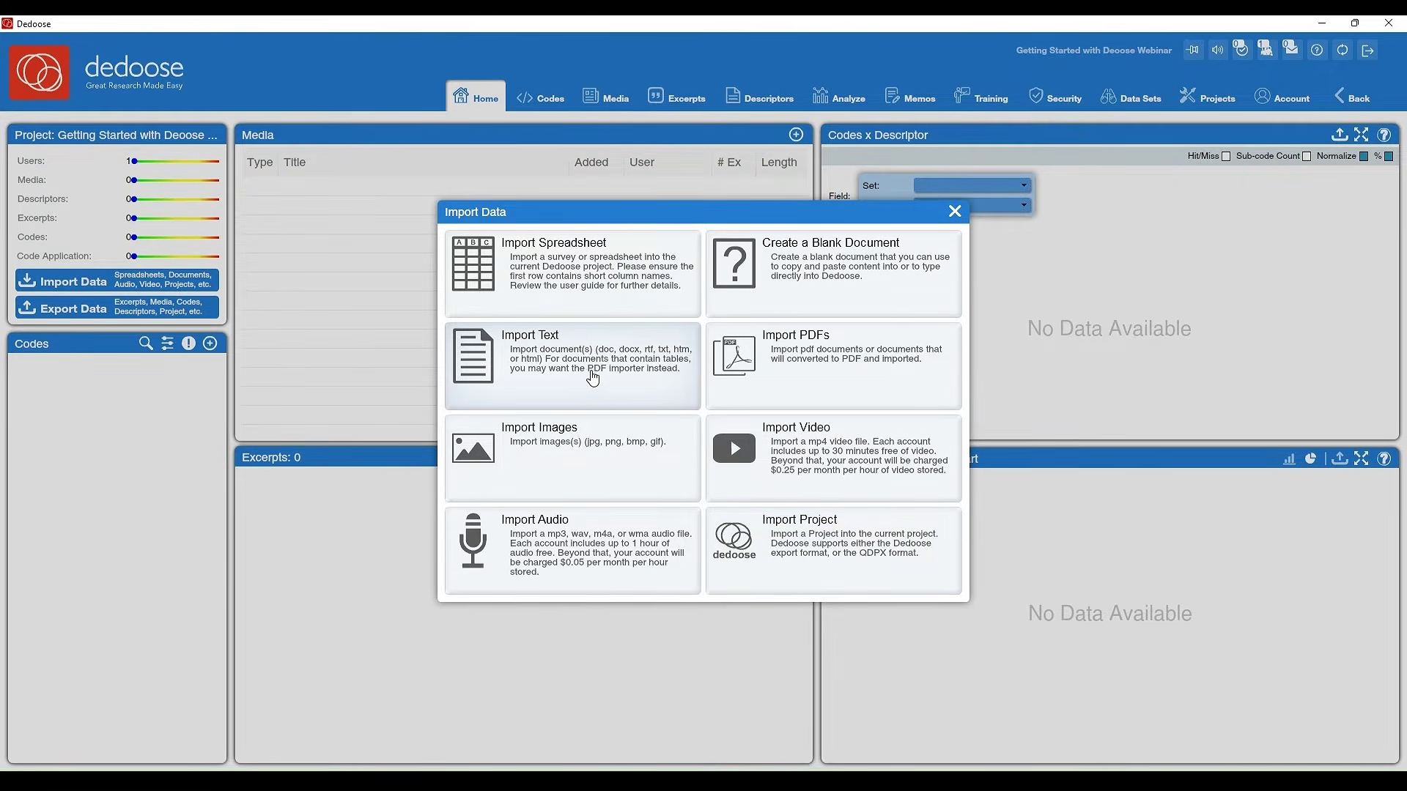
{"action": "left_click", "coordinate": [595, 377]}
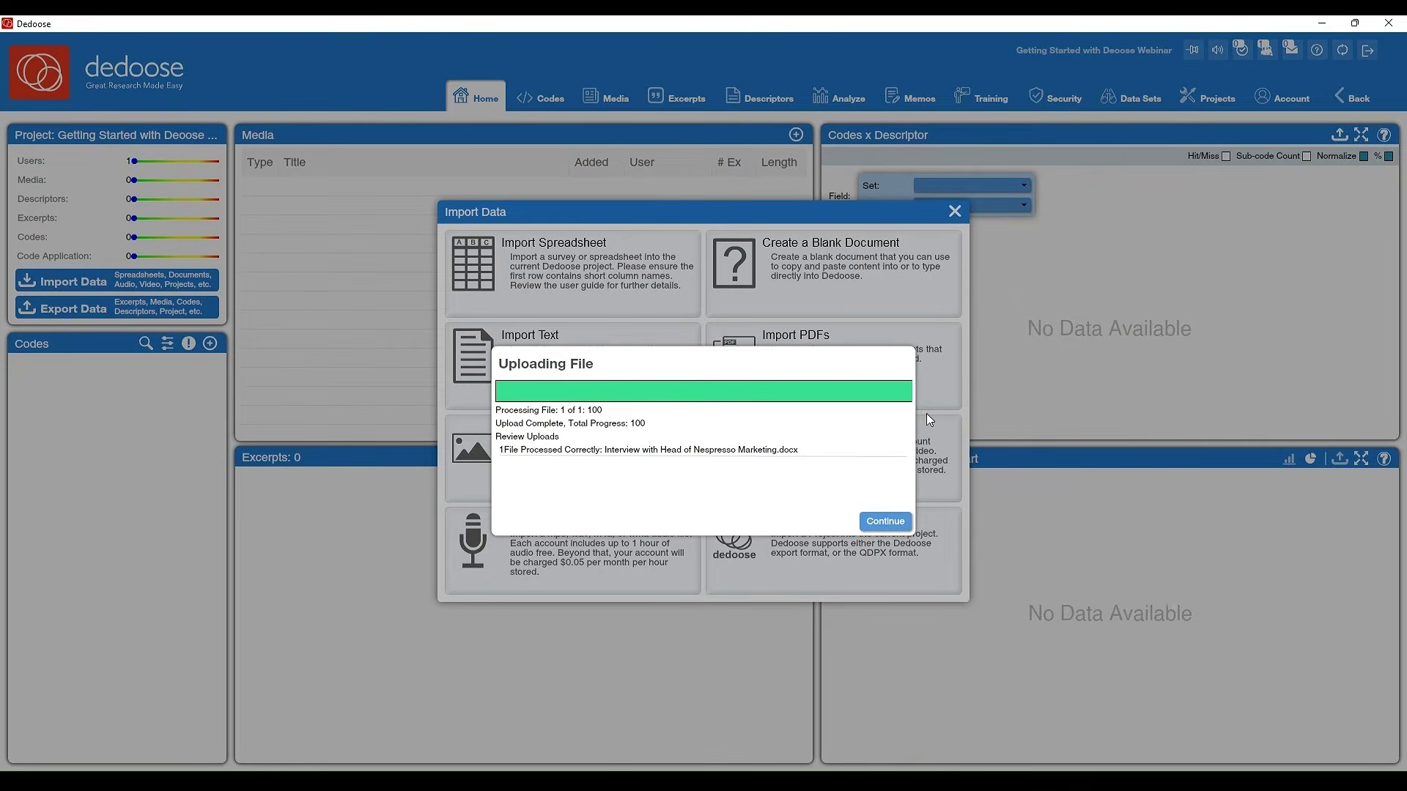
{"action": "left_click", "coordinate": [889, 532]}
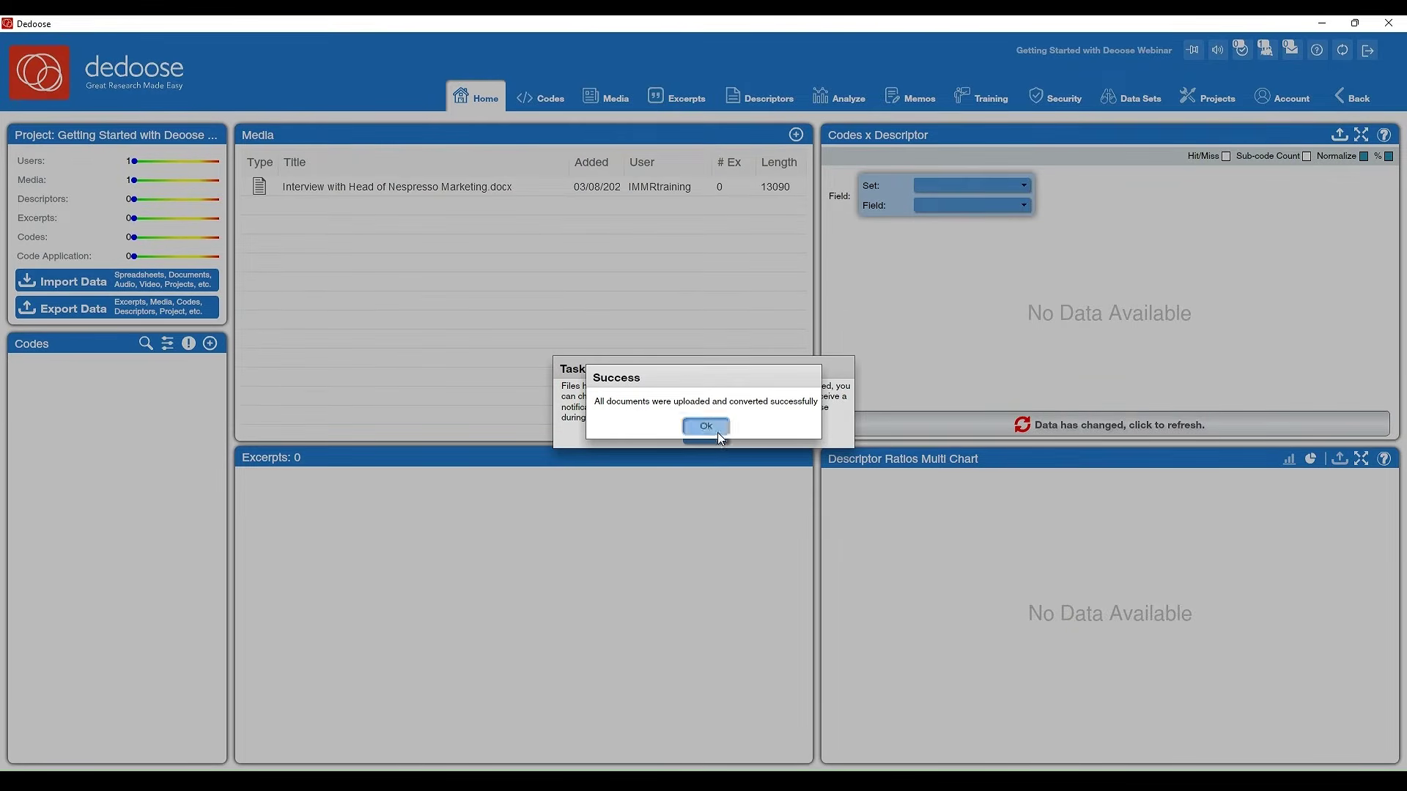
{"action": "left_click", "coordinate": [718, 429]}
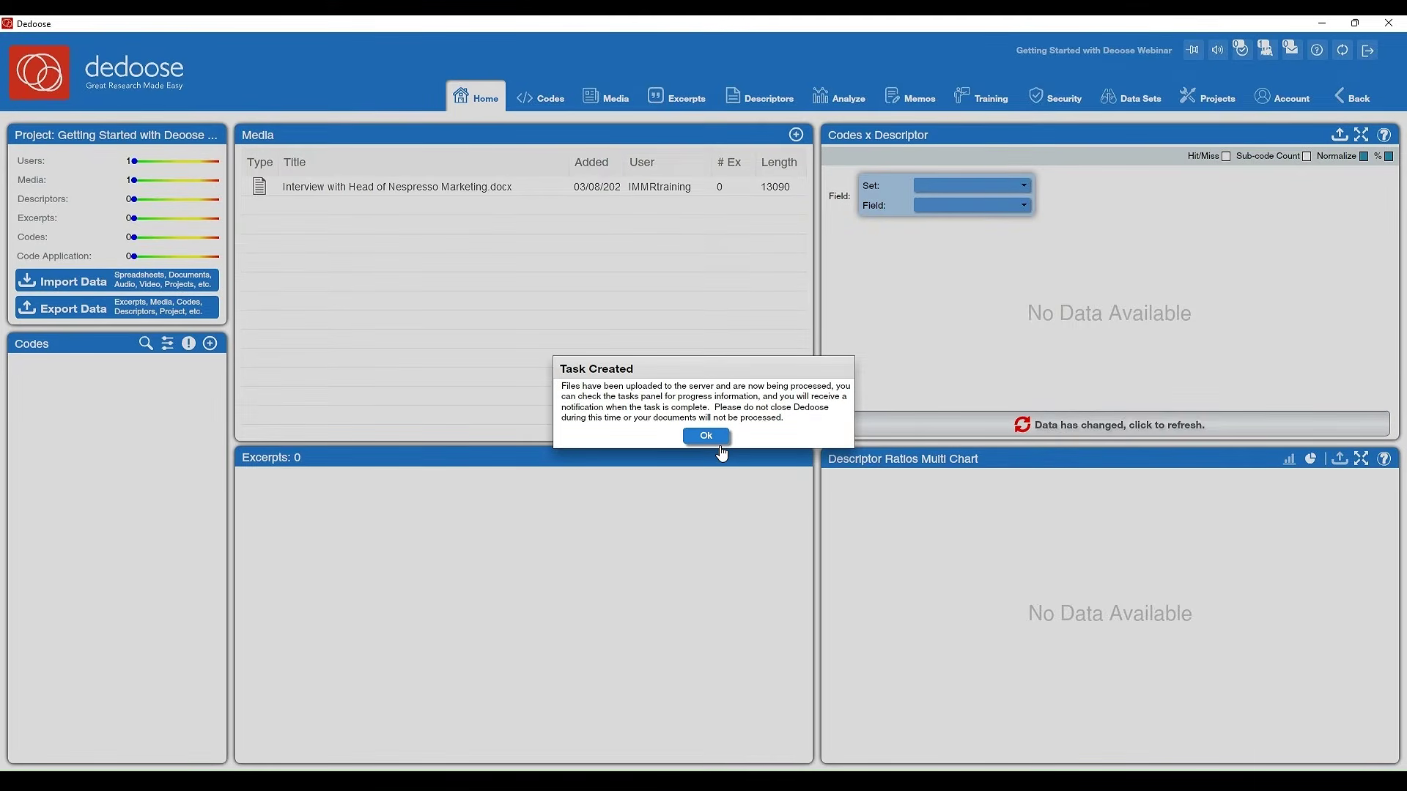
{"action": "left_click", "coordinate": [718, 441]}
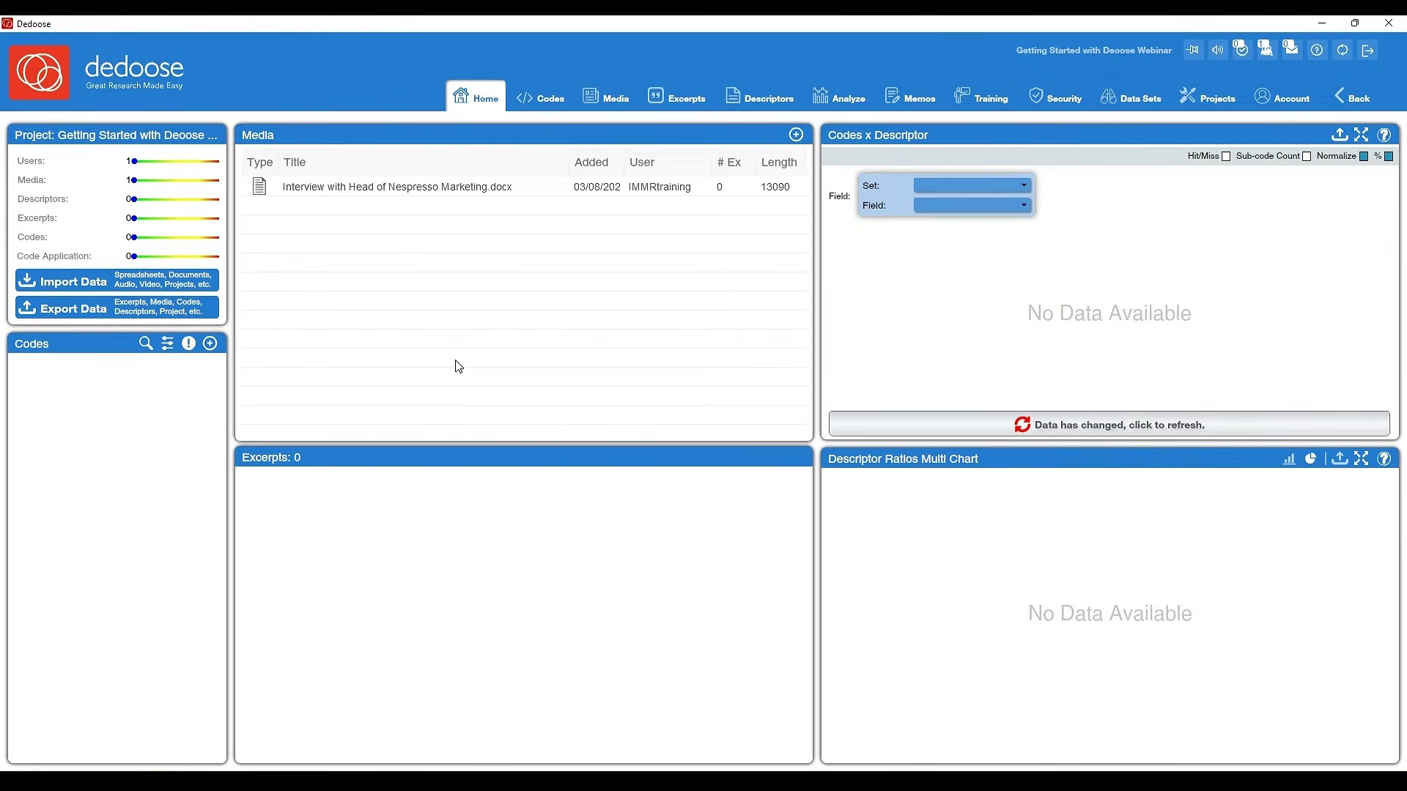
Look at the title filter and document search in the Media workspace, and open the imported Nespresso interview document
{"action": "left_click", "coordinate": [627, 113]}
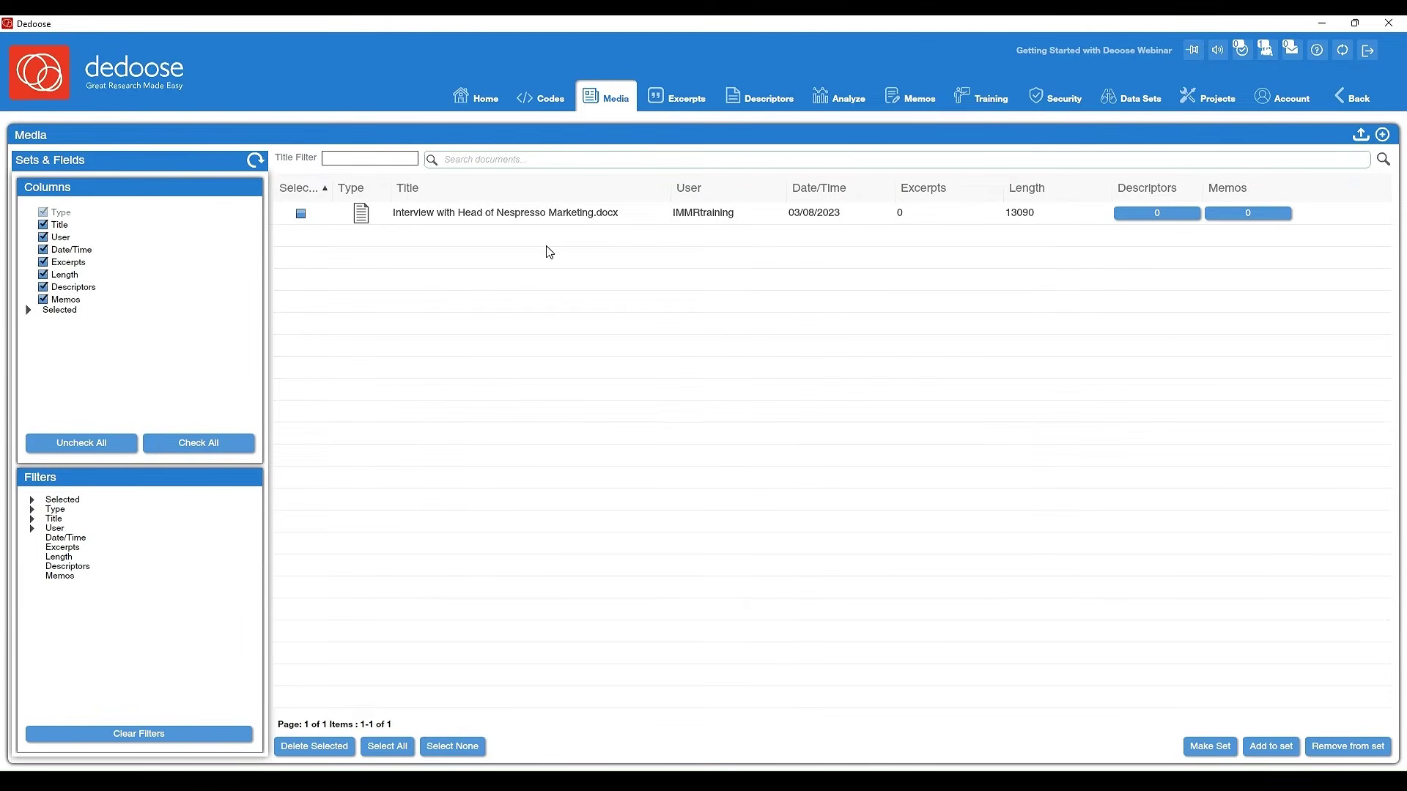
{"action": "left_click", "coordinate": [351, 165]}
{"action": "left_click", "coordinate": [539, 168]}
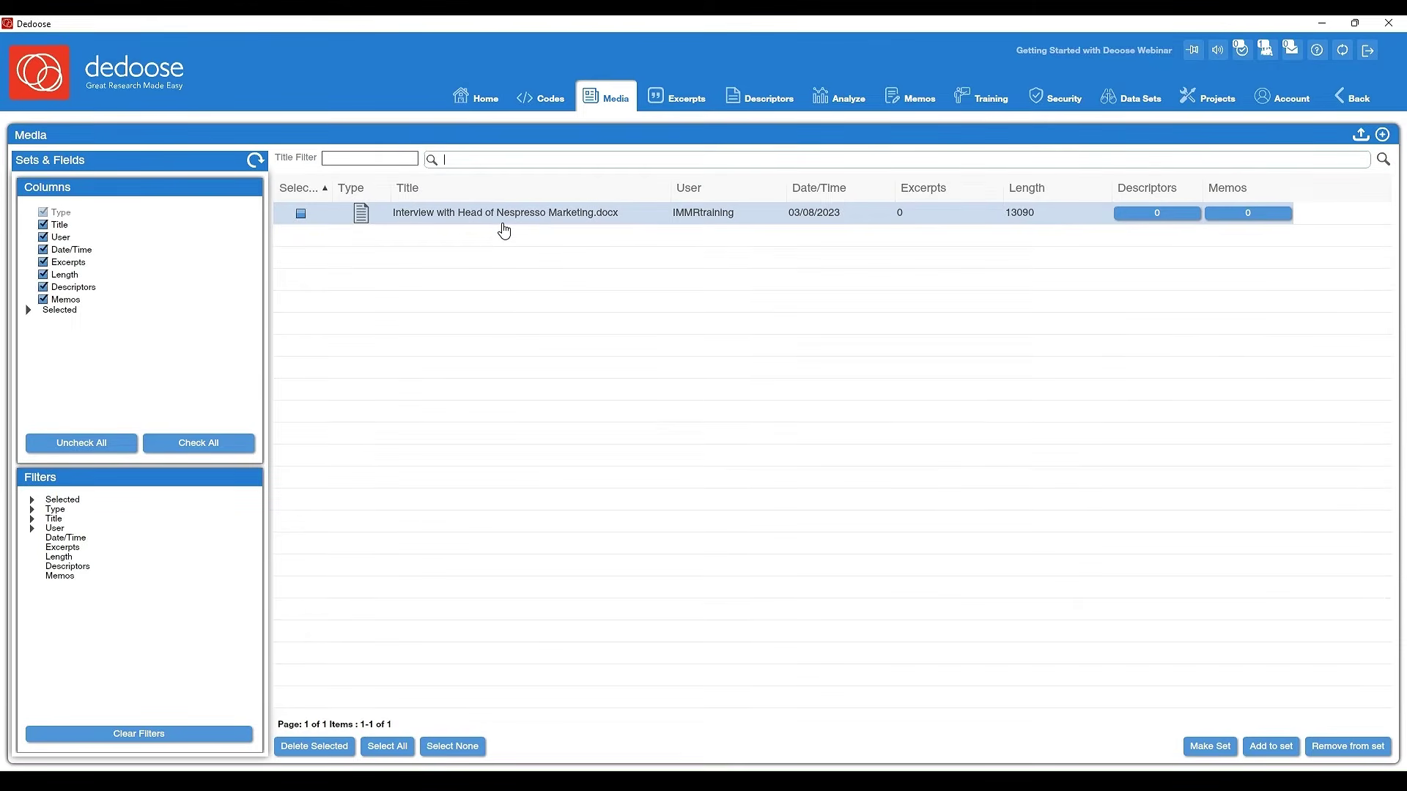
{"action": "double_click", "coordinate": [504, 228]}
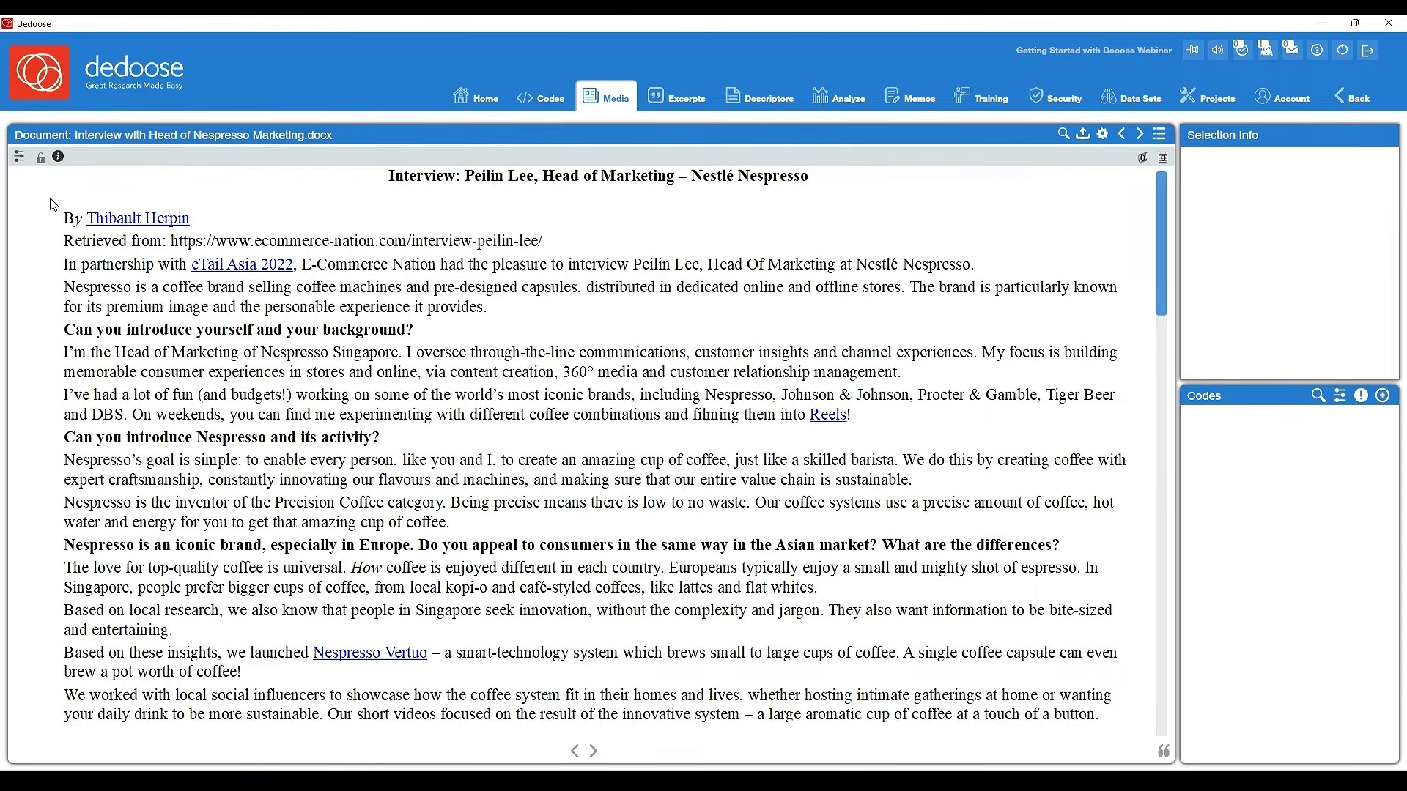
Set the document's display font size to 12
{"action": "left_click", "coordinate": [19, 156]}
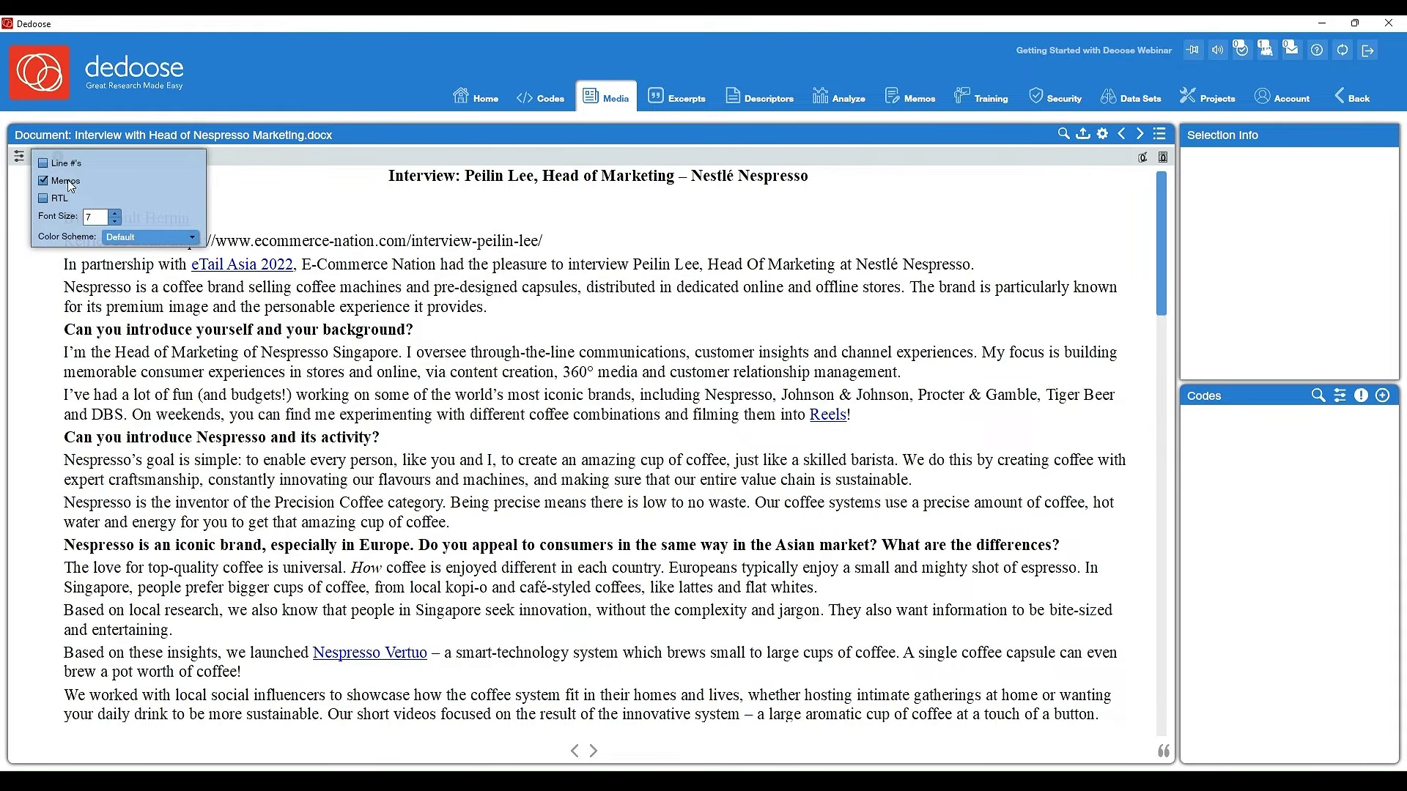
{"action": "left_click", "coordinate": [122, 217]}
{"action": "left_click", "coordinate": [122, 216]}
{"action": "left_click", "coordinate": [122, 217]}
{"action": "left_click", "coordinate": [122, 217]}
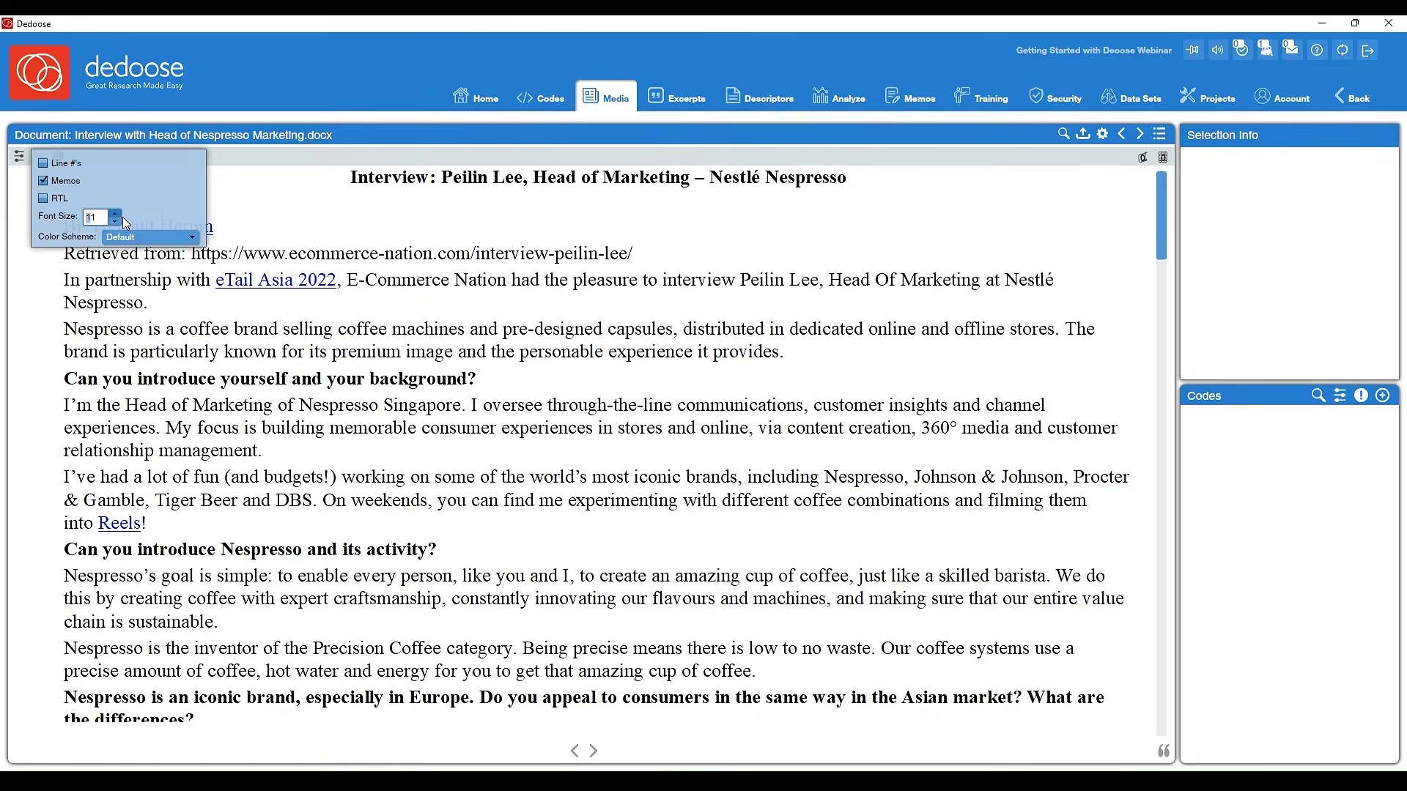
{"action": "left_click", "coordinate": [122, 217]}
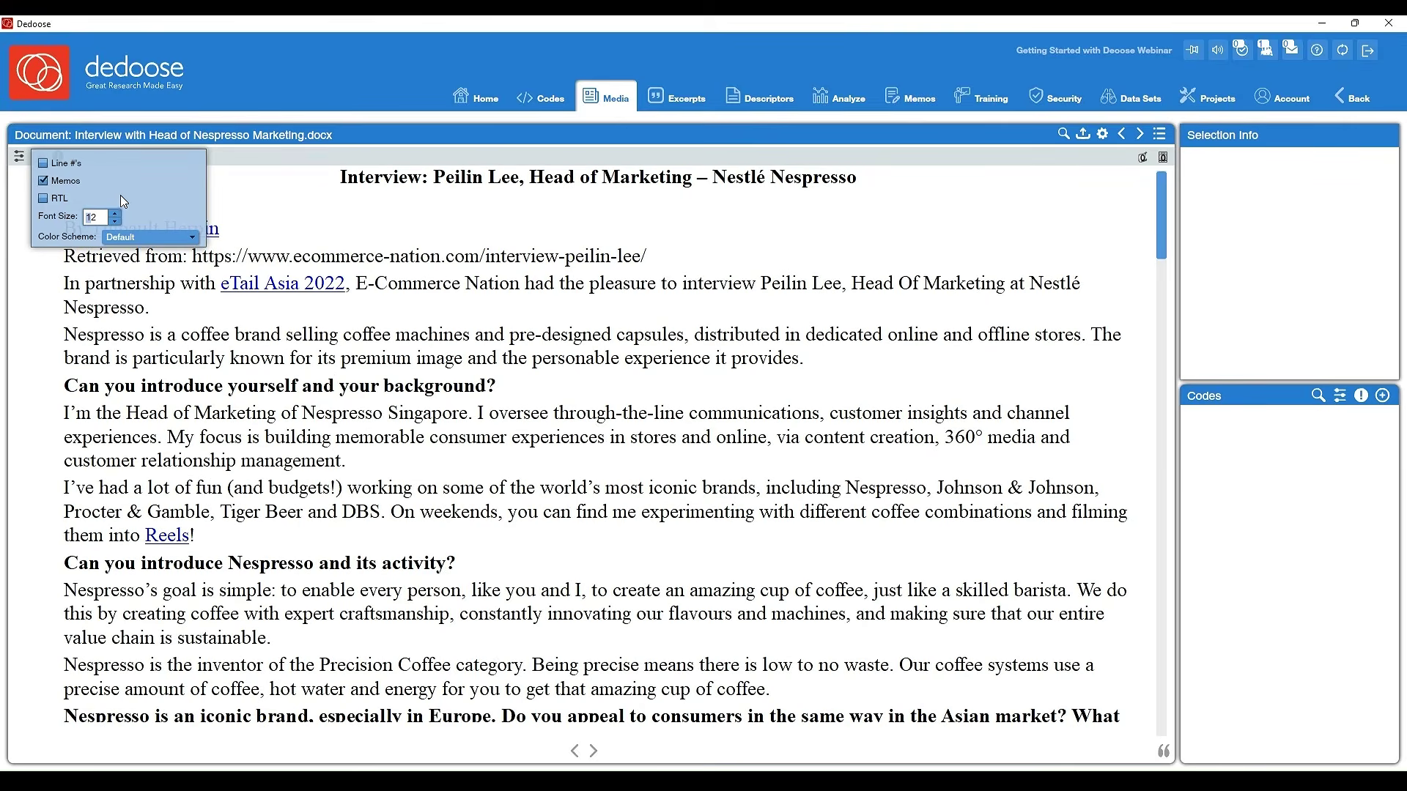
Try the line number, margin memo and right-to-left display options on the document, and view the available color schemes
{"action": "left_click", "coordinate": [45, 163]}
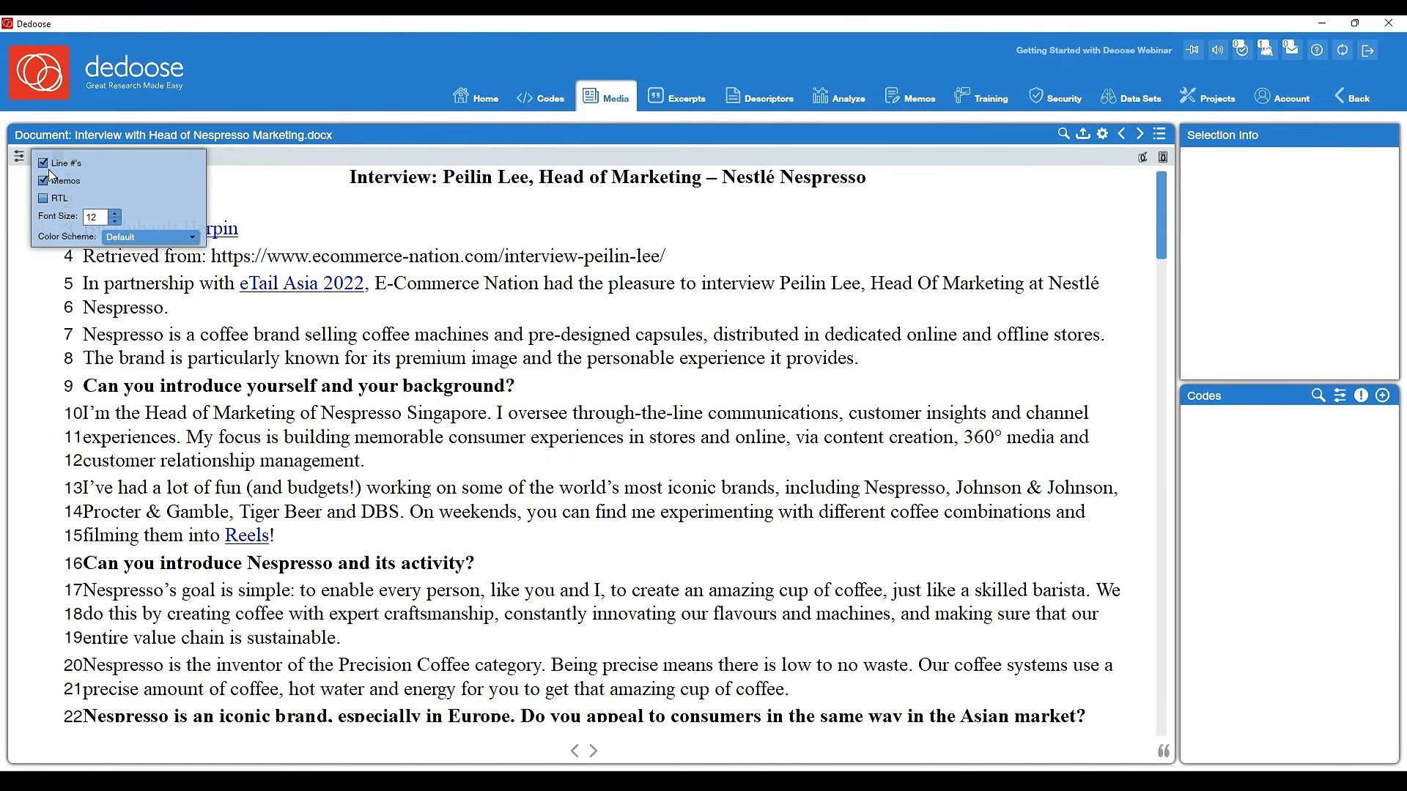
{"action": "left_click", "coordinate": [49, 167]}
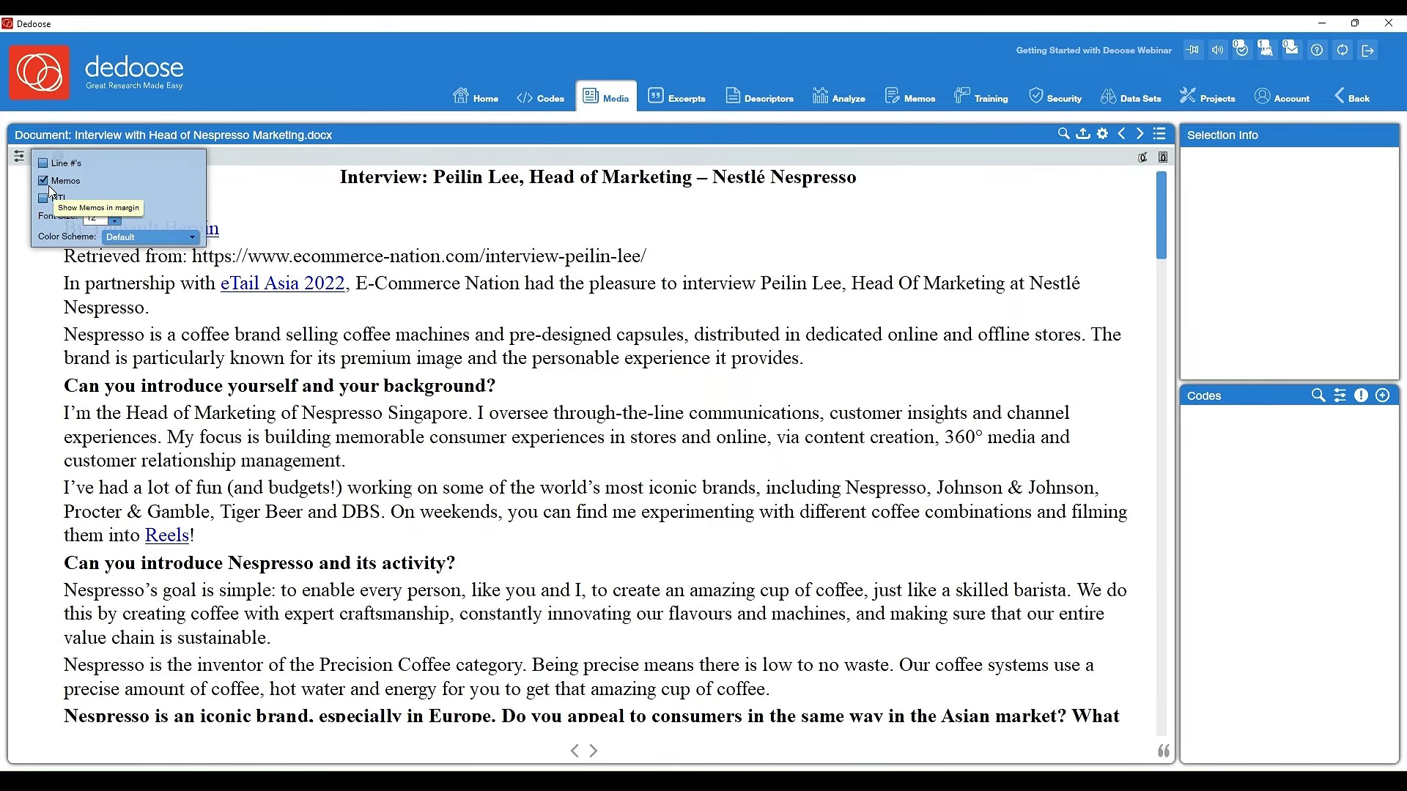
{"action": "left_click", "coordinate": [48, 186]}
{"action": "left_click", "coordinate": [48, 186]}
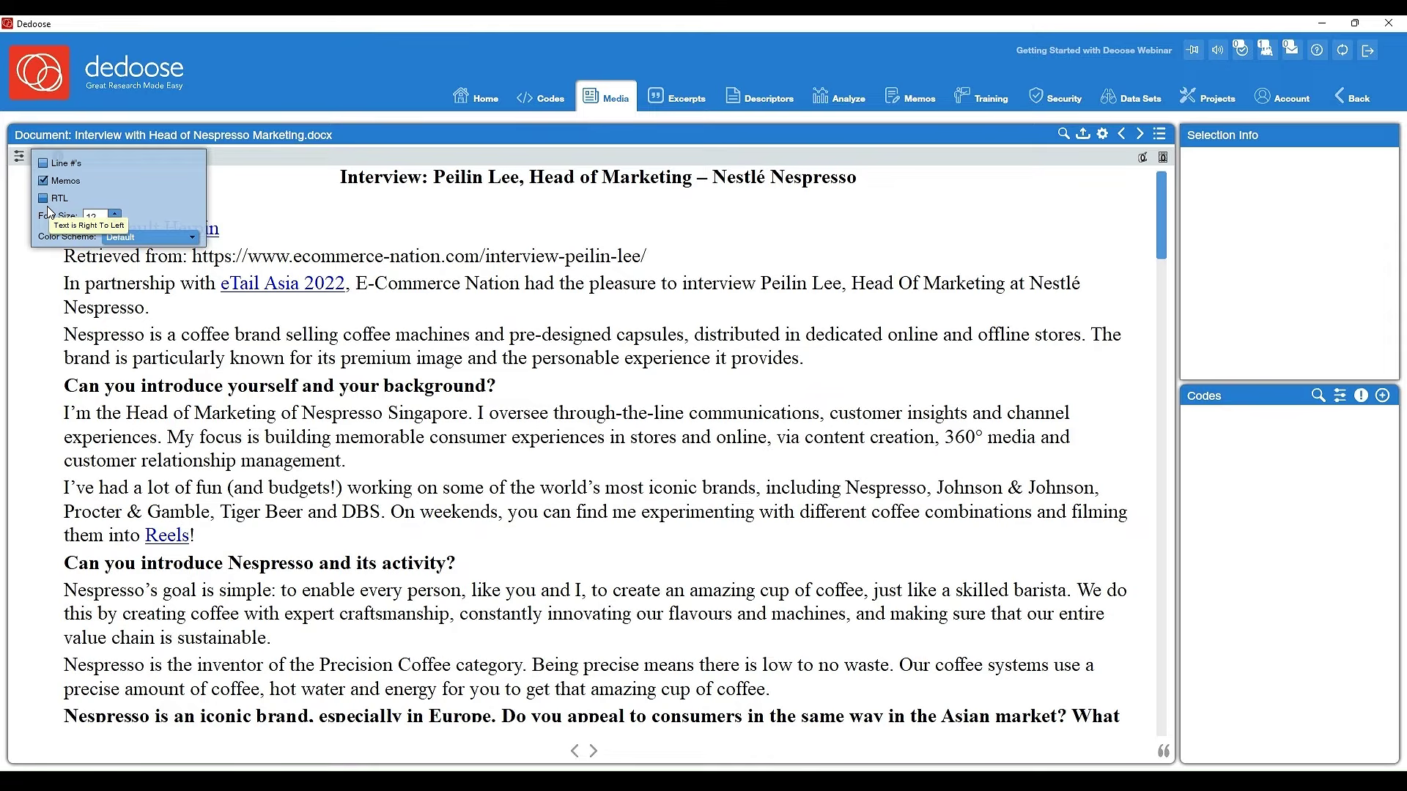
{"action": "left_click", "coordinate": [50, 210]}
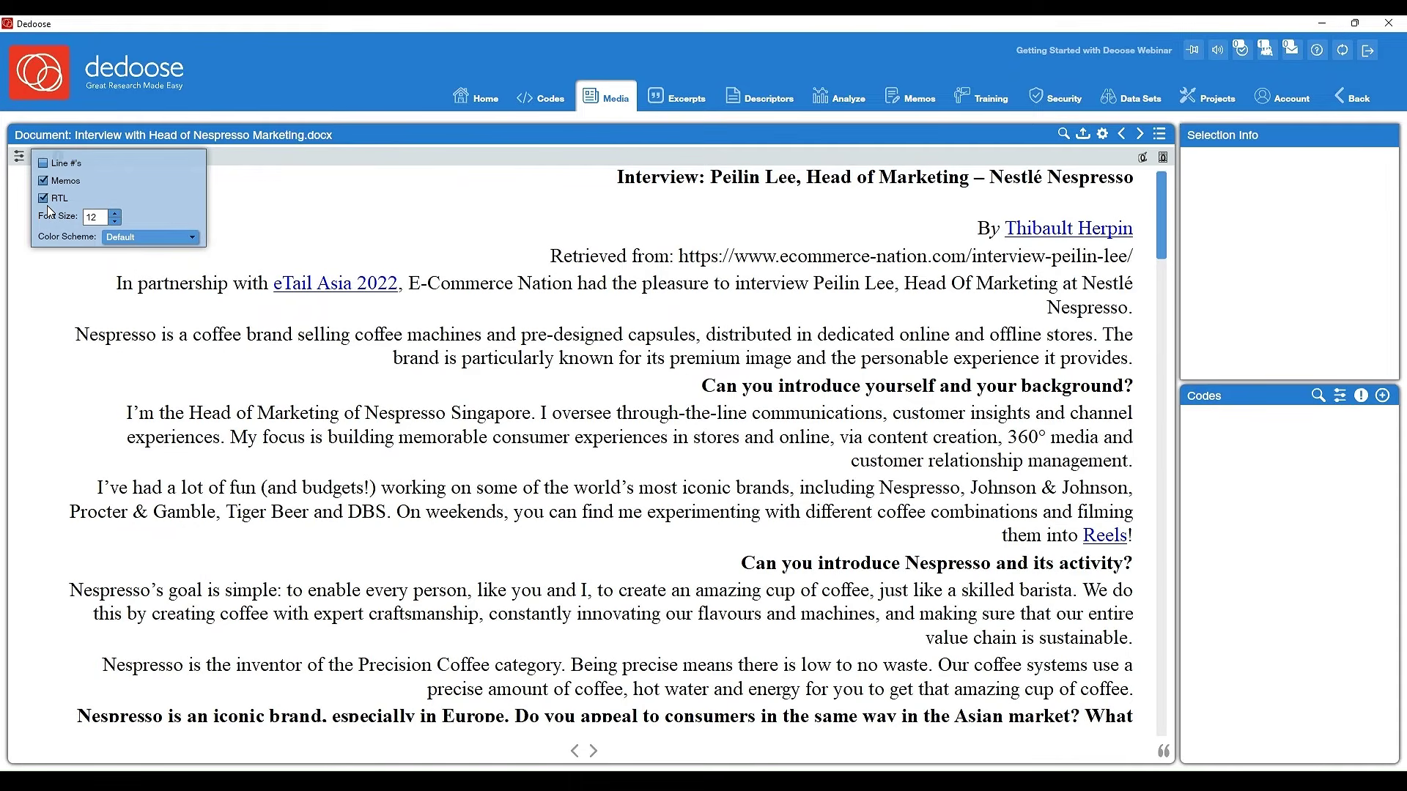
{"action": "left_click", "coordinate": [45, 198]}
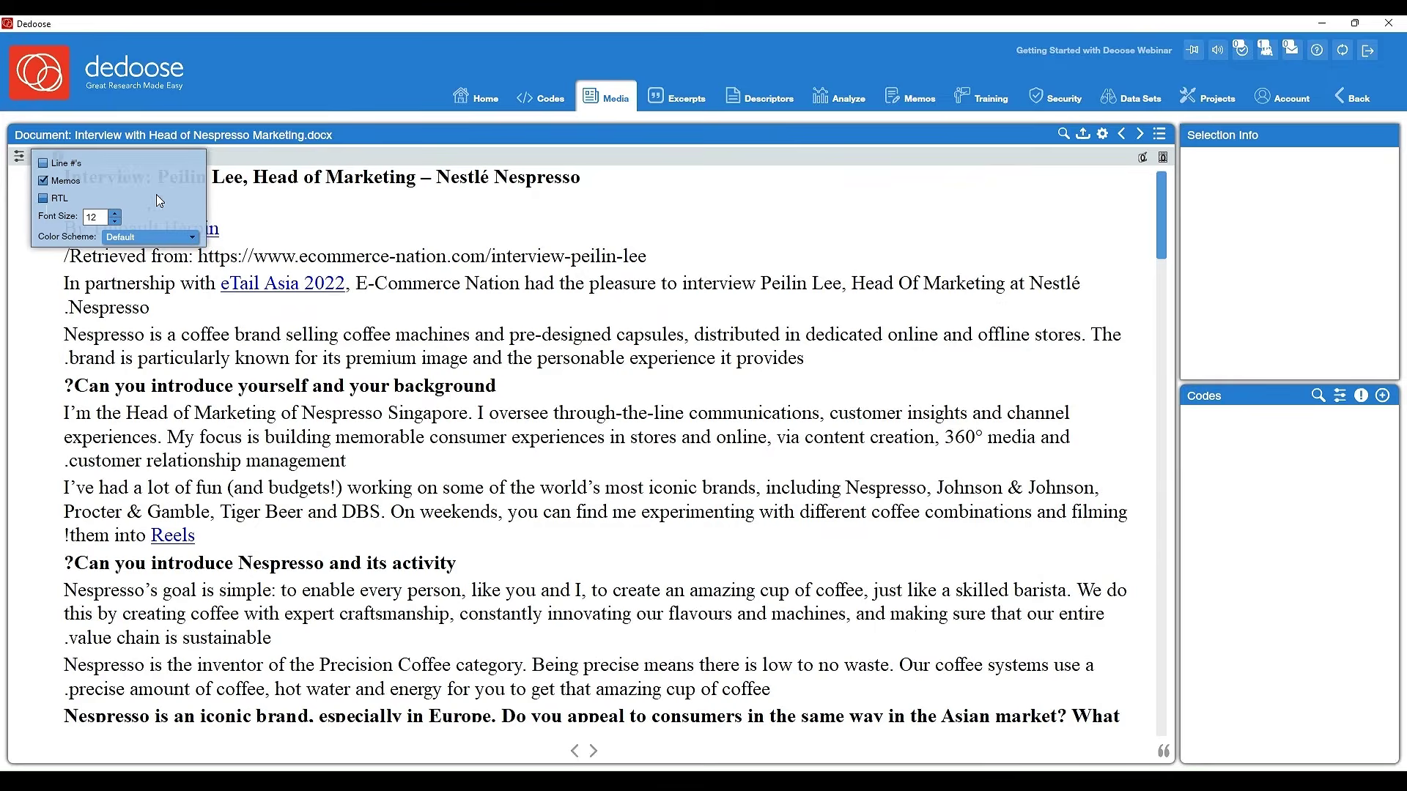
{"action": "left_click", "coordinate": [169, 237]}
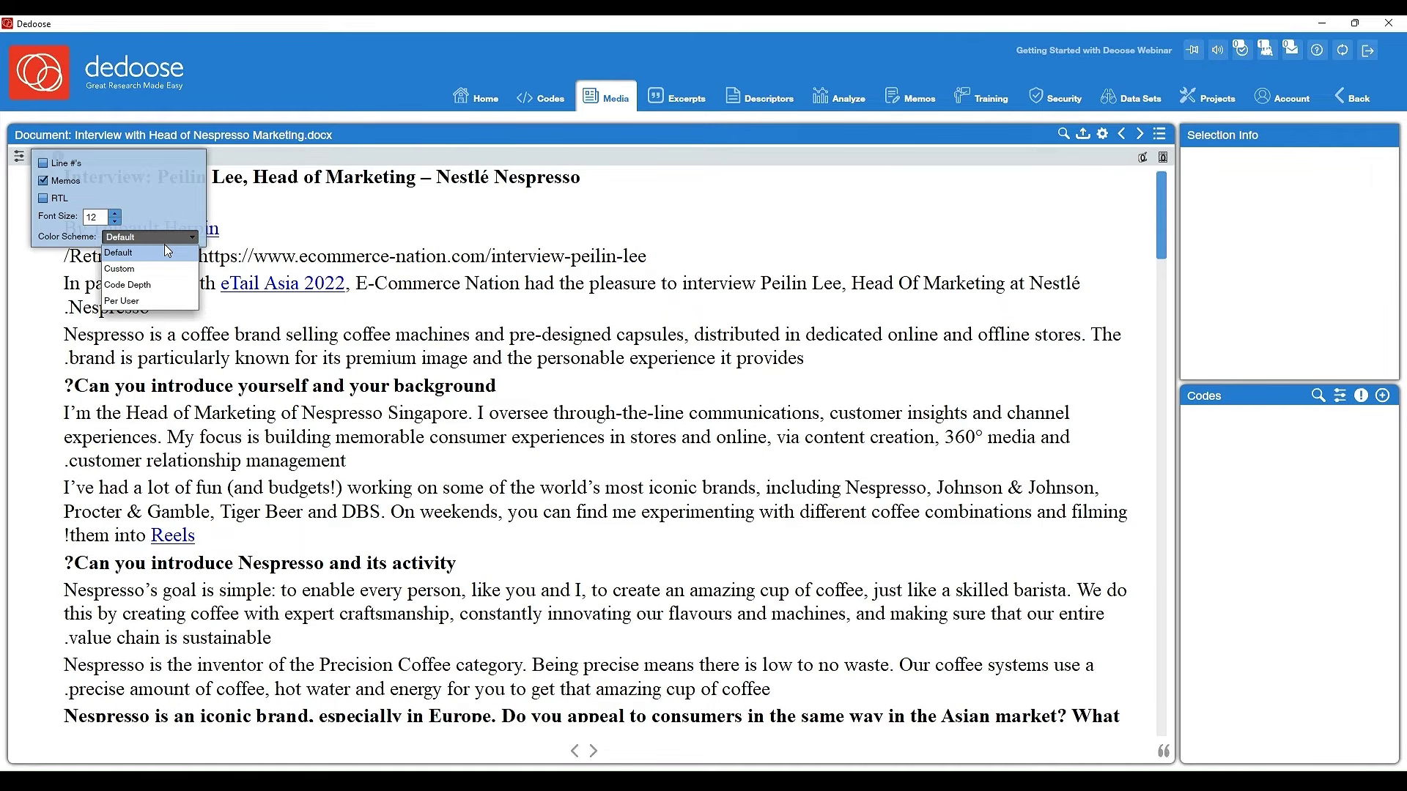
{"action": "left_click", "coordinate": [19, 156]}
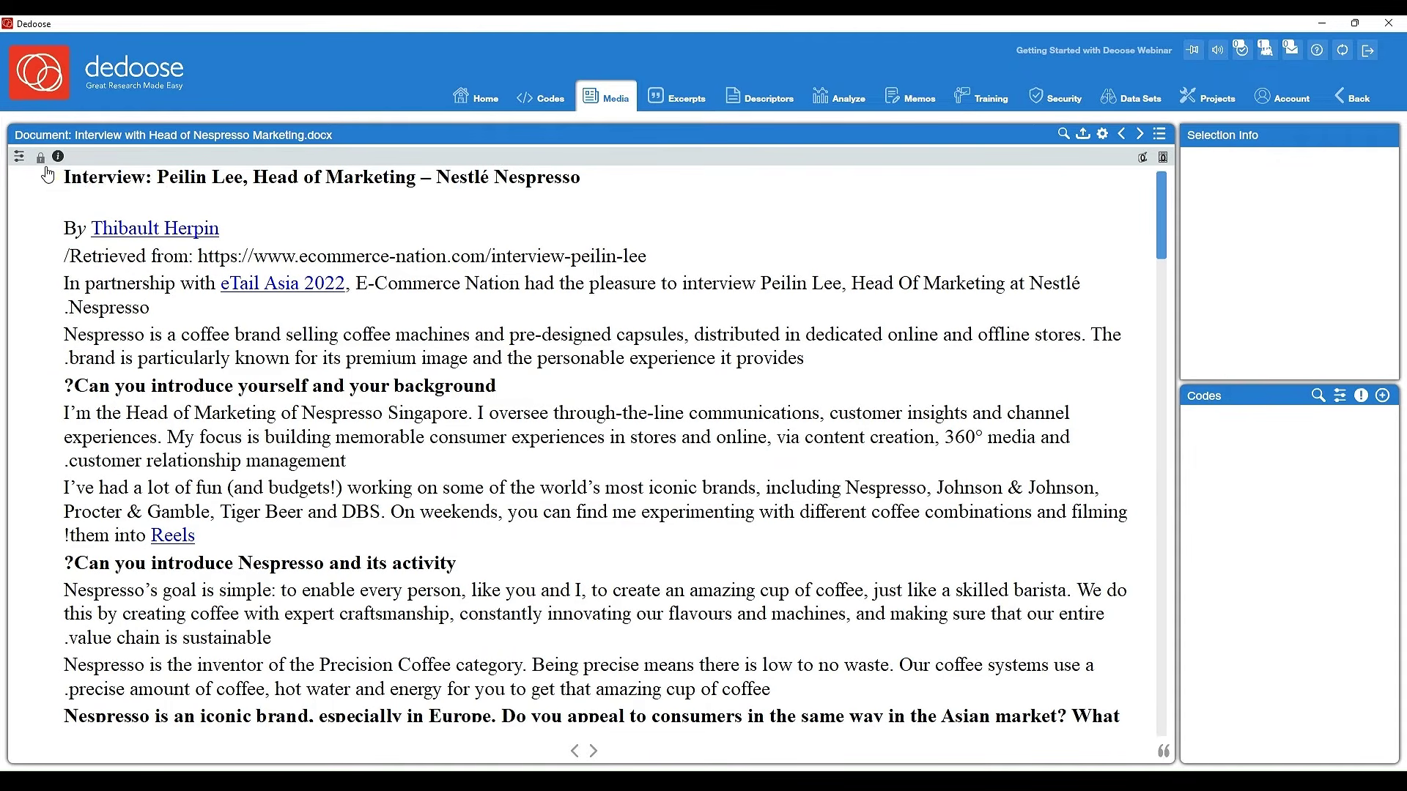
Unlock the document for editing, insert two blank lines above the "In partnership with" paragraph, and lock it again, saving the changes
{"action": "left_click", "coordinate": [41, 158]}
{"action": "left_click", "coordinate": [157, 314]}
{"action": "key", "text": "Return"}
{"action": "key", "text": "Return"}
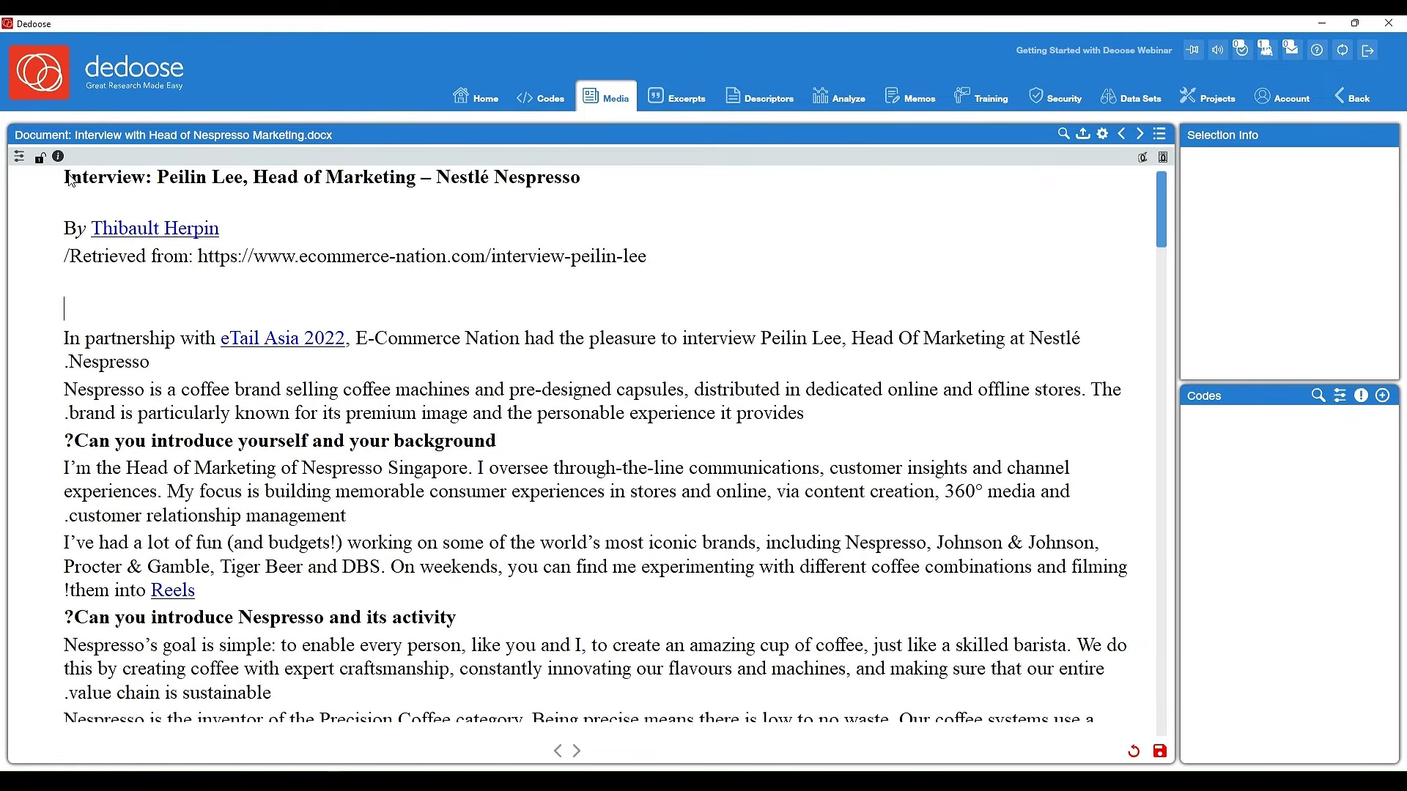
{"action": "left_click", "coordinate": [41, 157]}
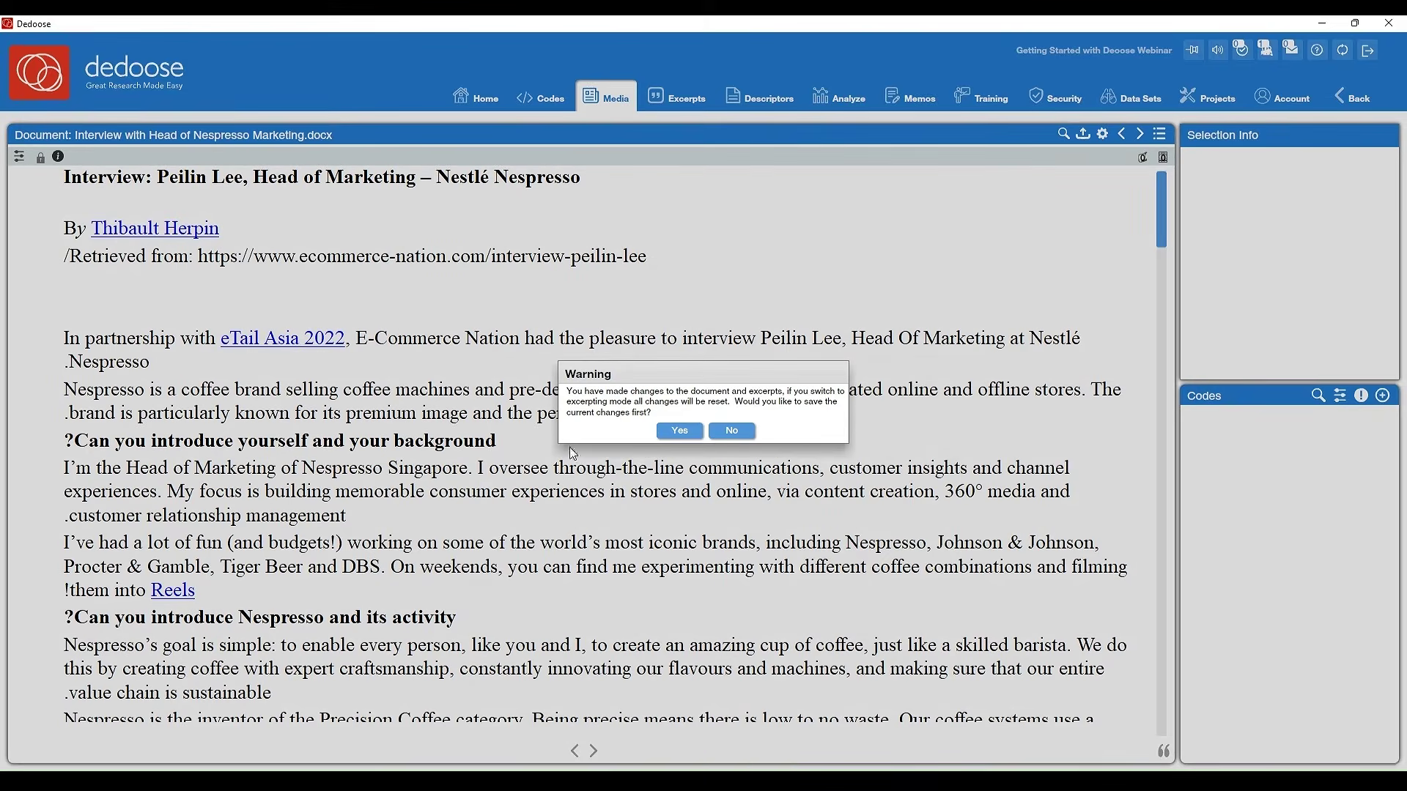
{"action": "left_click", "coordinate": [684, 434]}
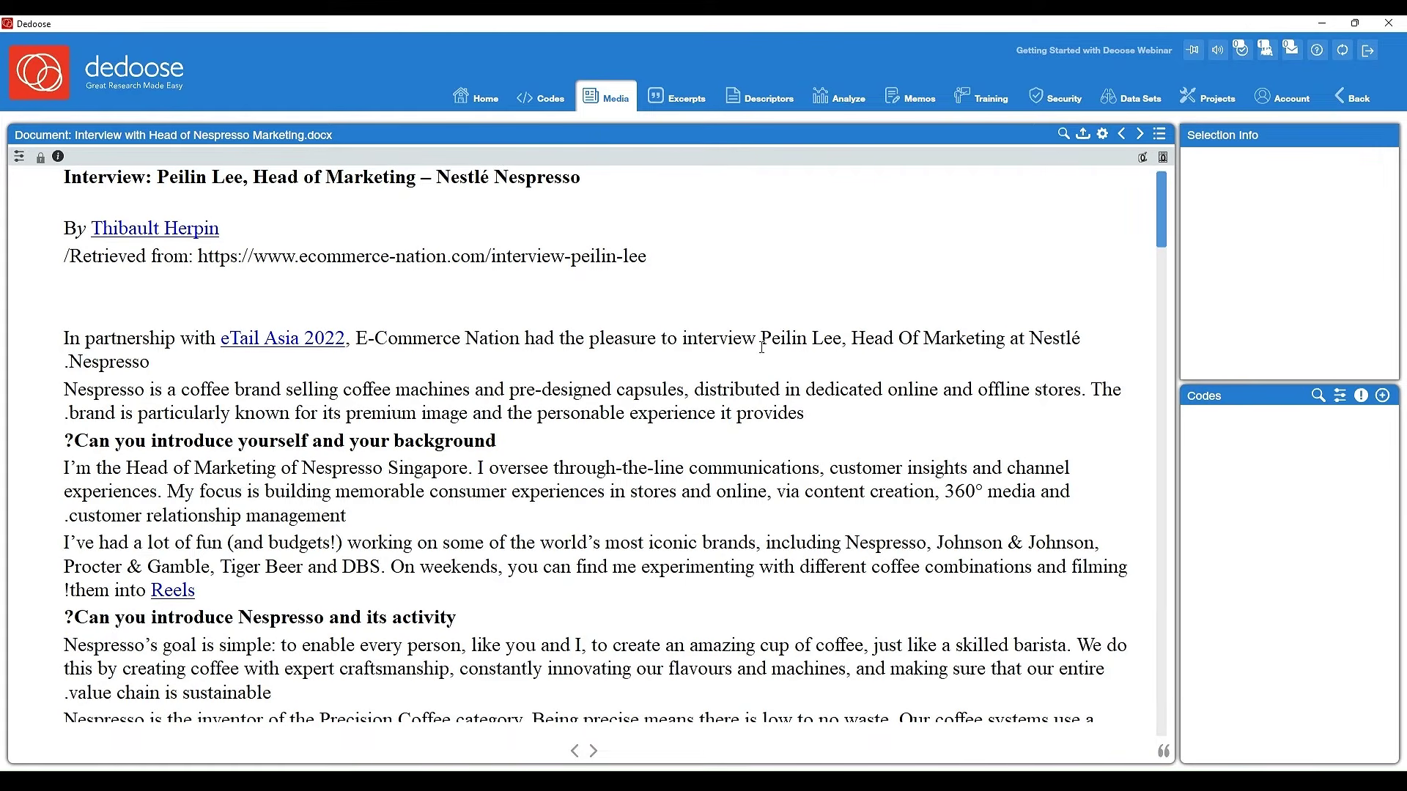
Search the document text for "coffee" and step through to the fourth match
{"action": "left_click", "coordinate": [1064, 135]}
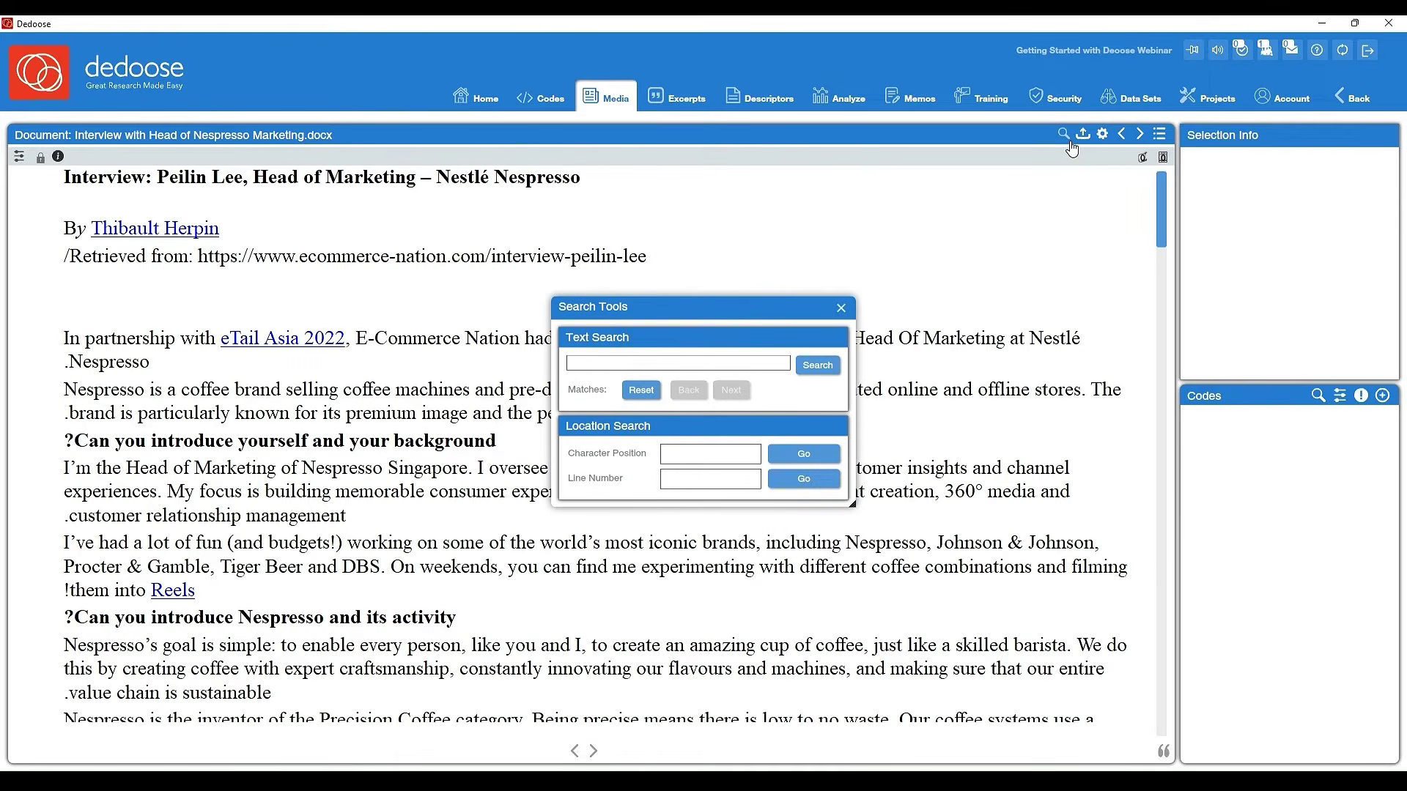
{"action": "left_click", "coordinate": [597, 370]}
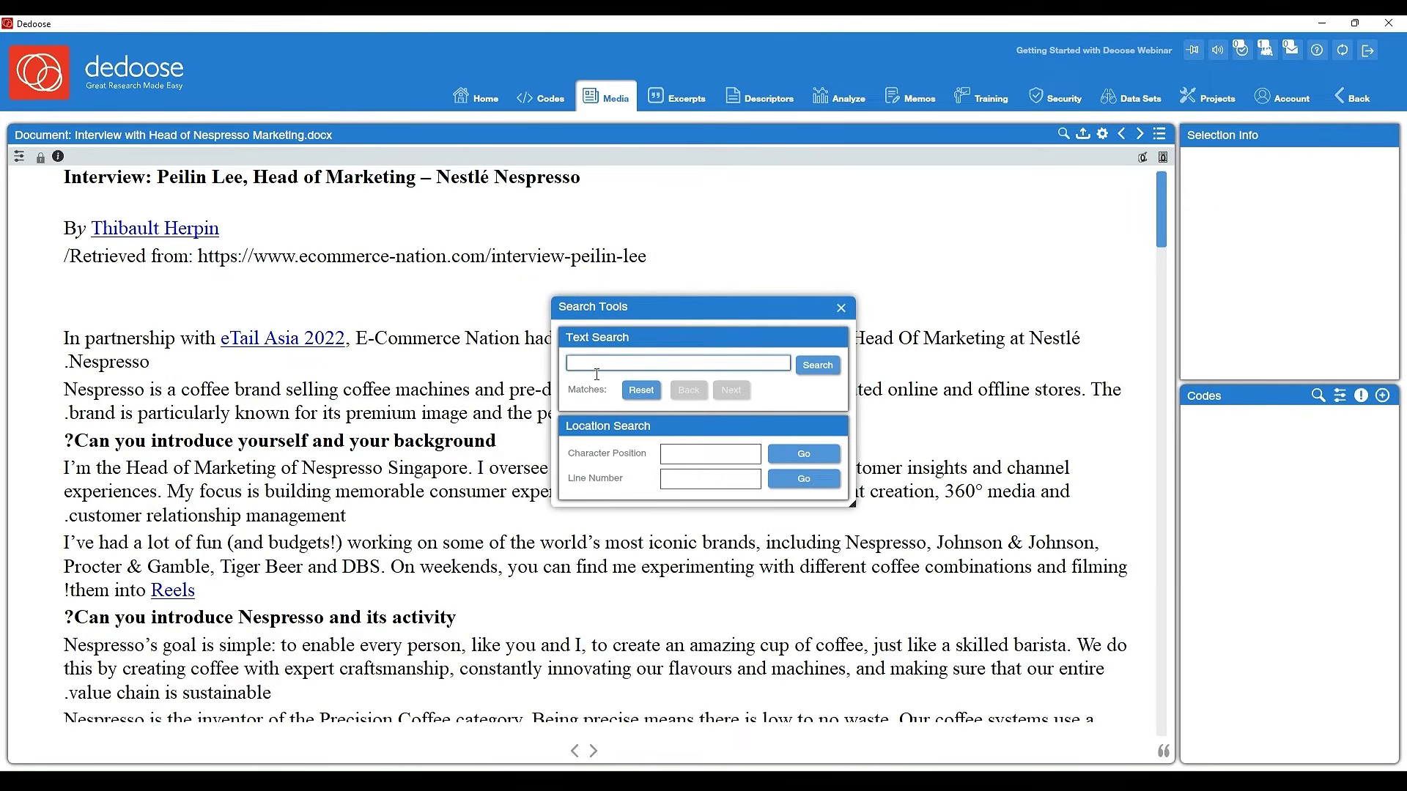
{"action": "type", "text": "coffee"}
{"action": "left_click", "coordinate": [823, 368]}
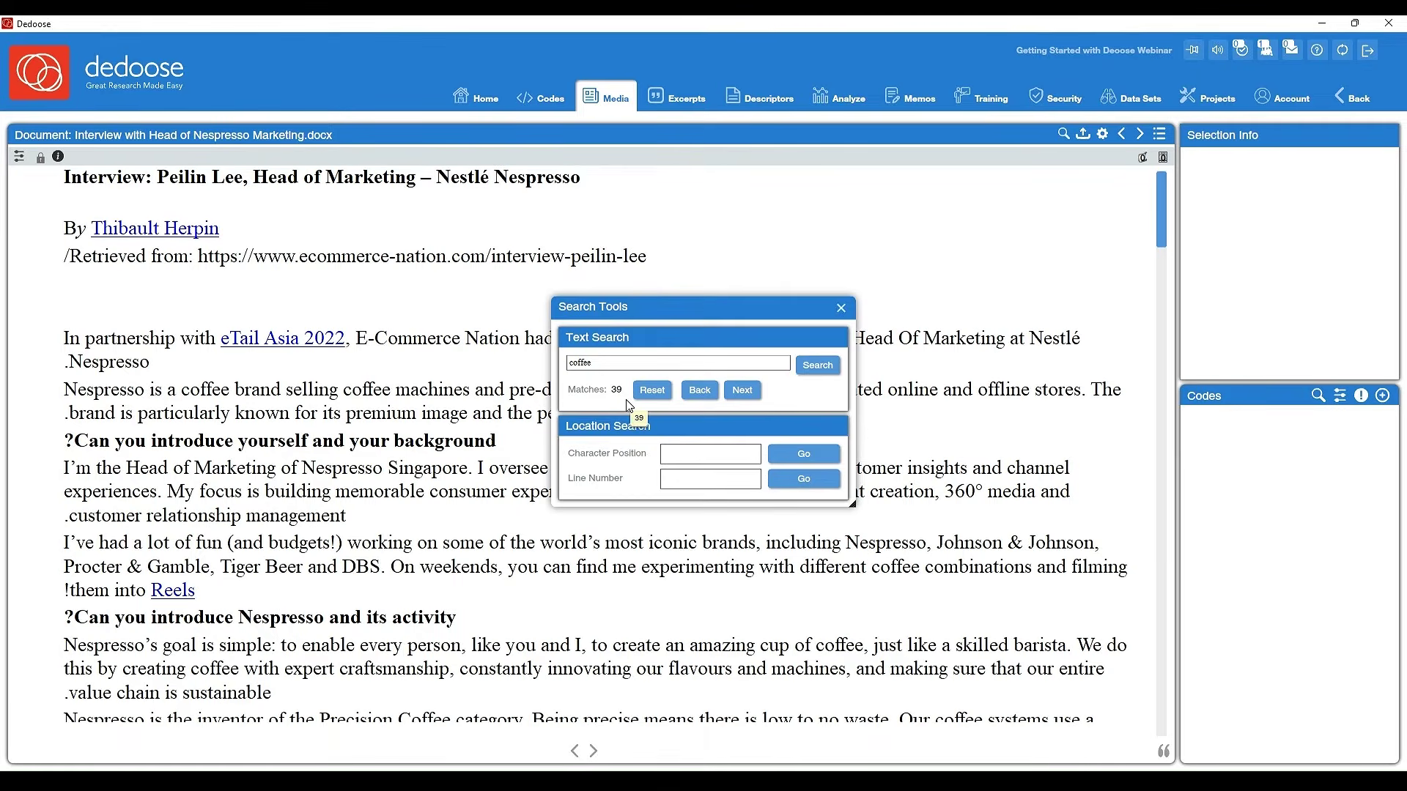
{"action": "left_click", "coordinate": [755, 399]}
{"action": "left_click", "coordinate": [817, 401]}
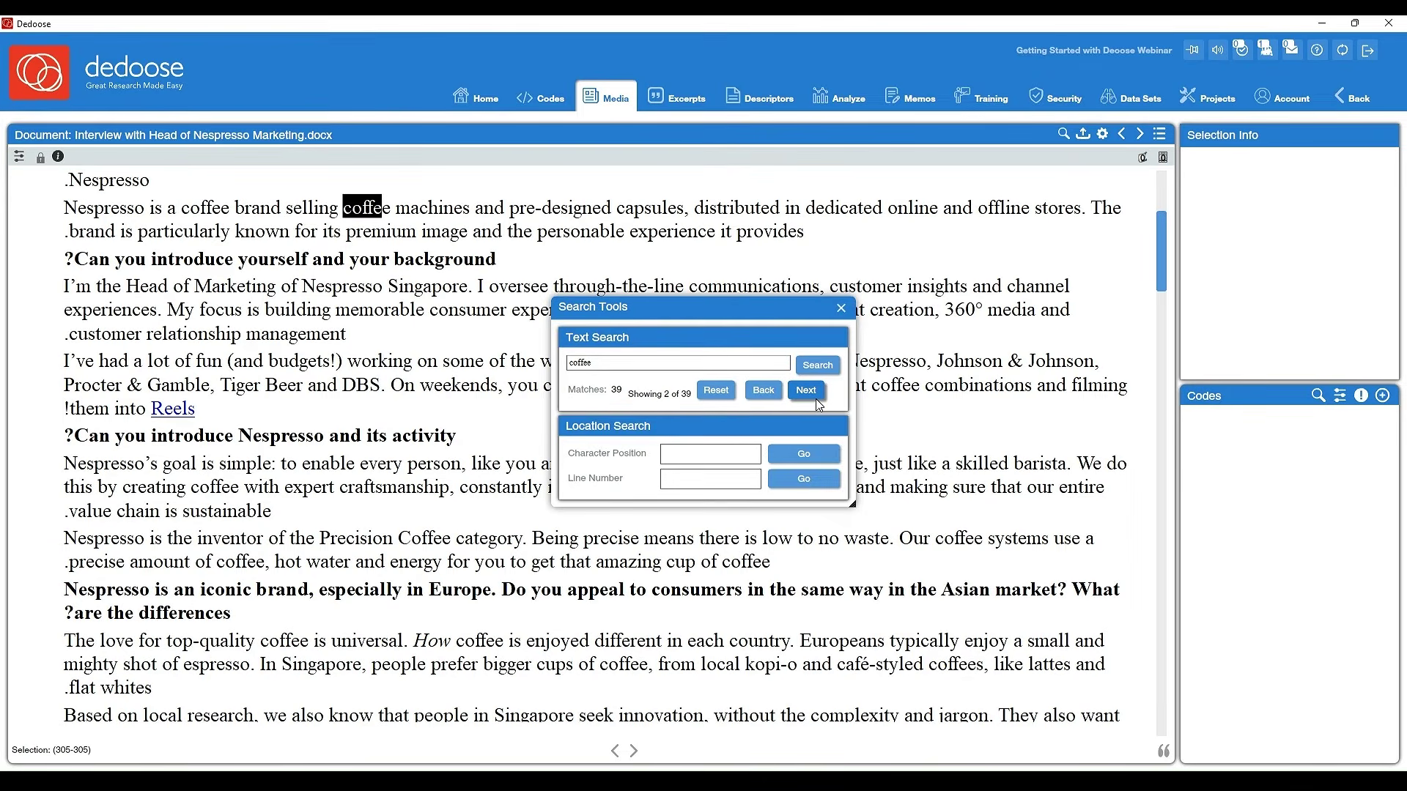
{"action": "left_click", "coordinate": [816, 400]}
{"action": "left_click", "coordinate": [816, 400]}
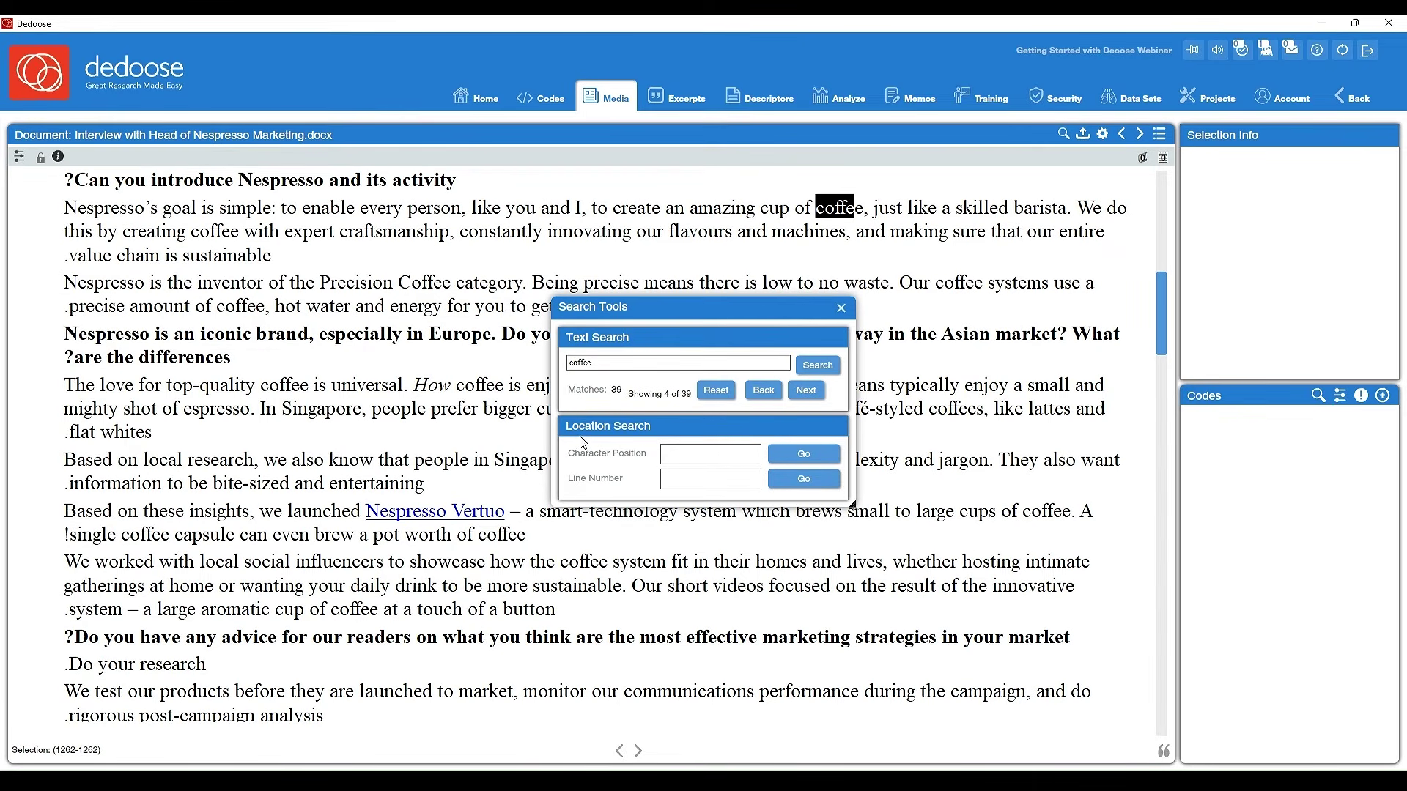
Jump to character position 2910, the start of the "Do your research" line, with the location search, and close the search tools
{"action": "left_click", "coordinate": [706, 456]}
{"action": "left_click", "coordinate": [80, 671]}
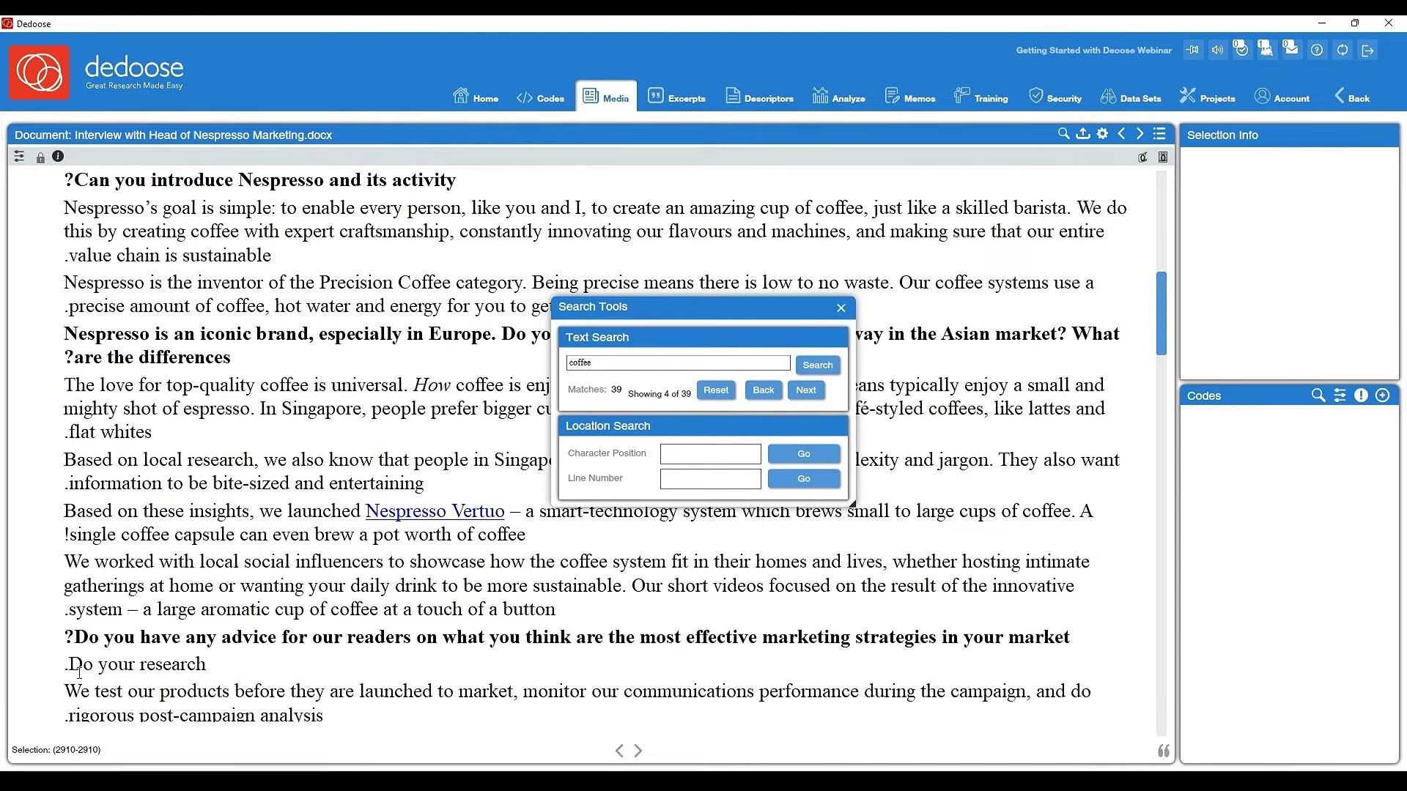
{"action": "triple_click", "coordinate": [80, 670]}
{"action": "left_click", "coordinate": [699, 455]}
{"action": "type", "text": "2910"}
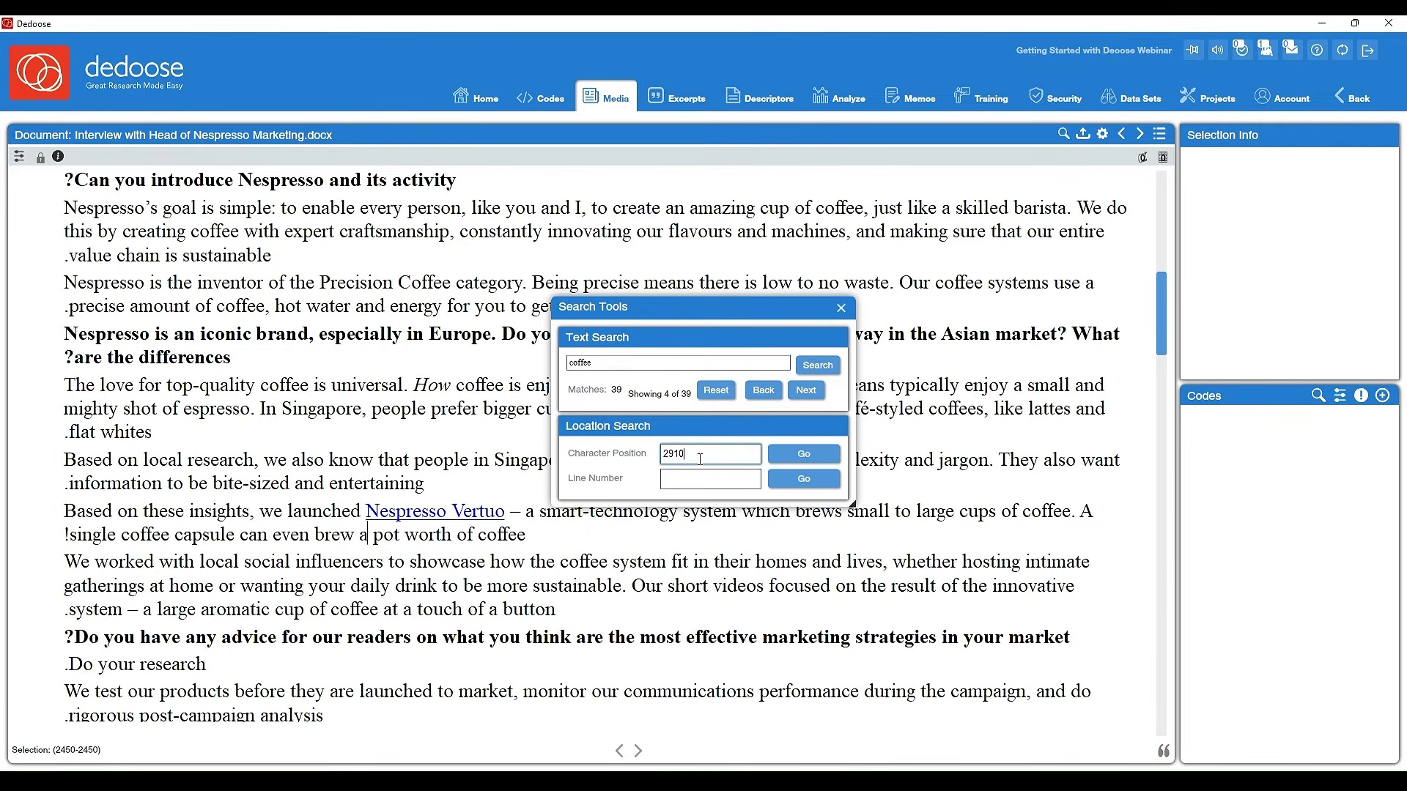
{"action": "key", "text": "Return"}
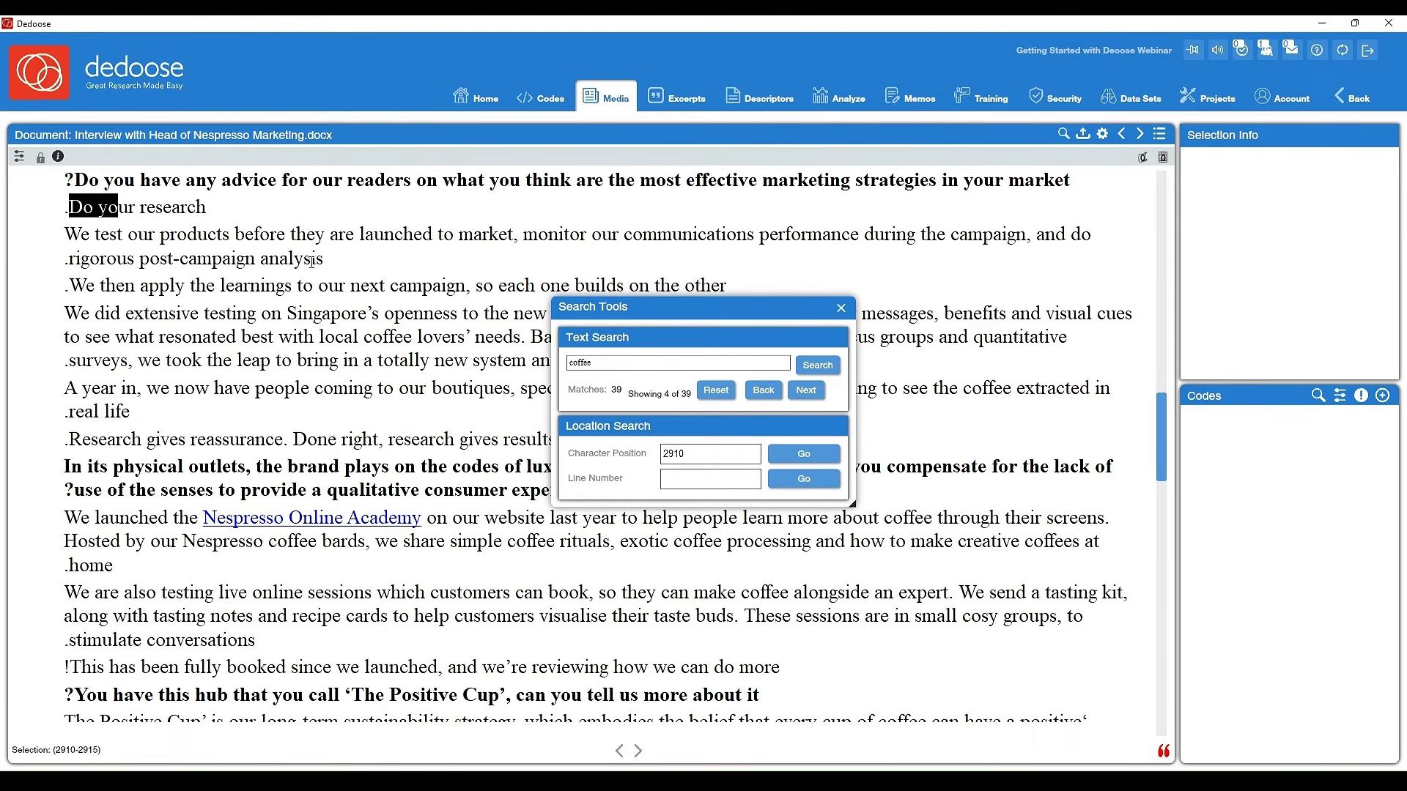
{"action": "left_click", "coordinate": [841, 308]}
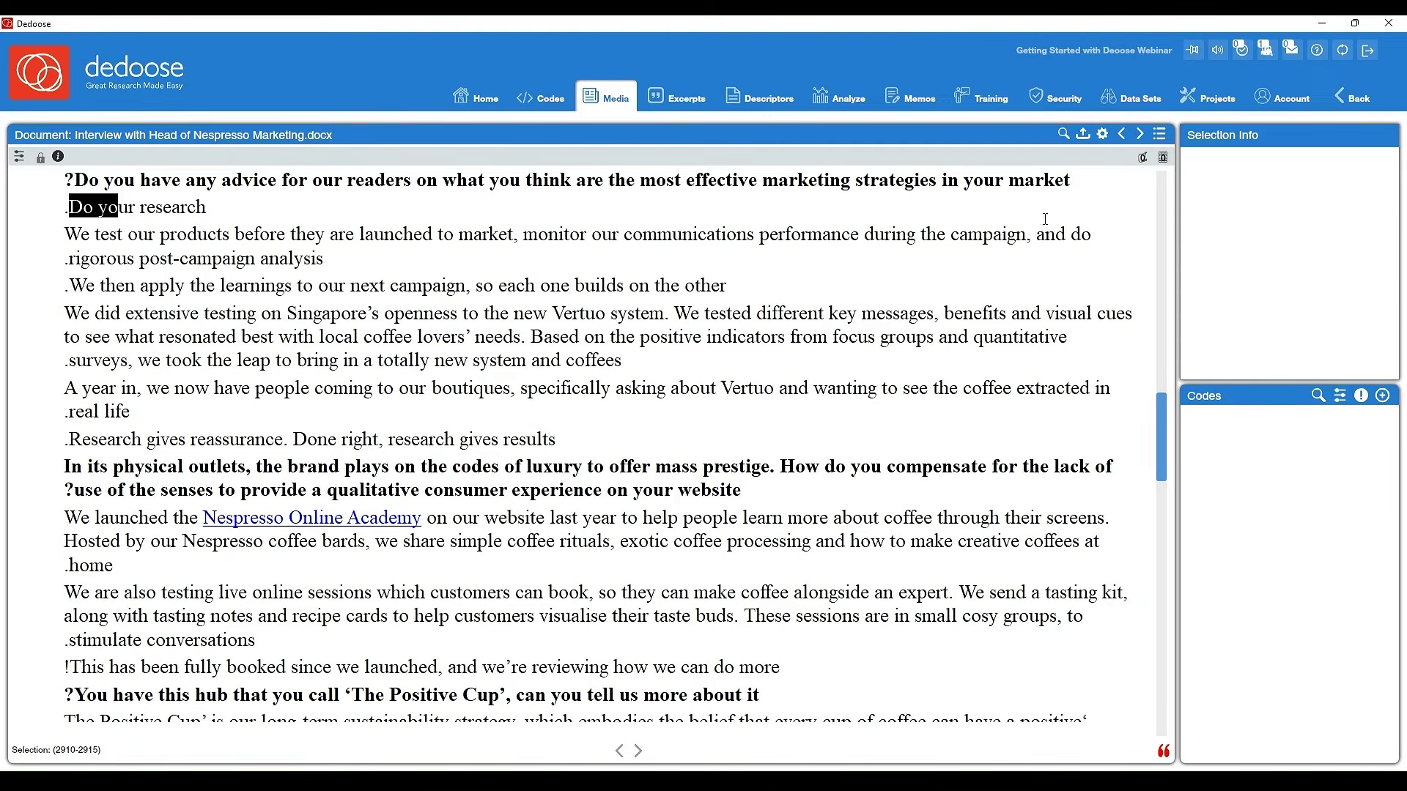
Open the document's media properties to view its title, description, clone and delete options, and close them without changes
{"action": "left_click", "coordinate": [1088, 141]}
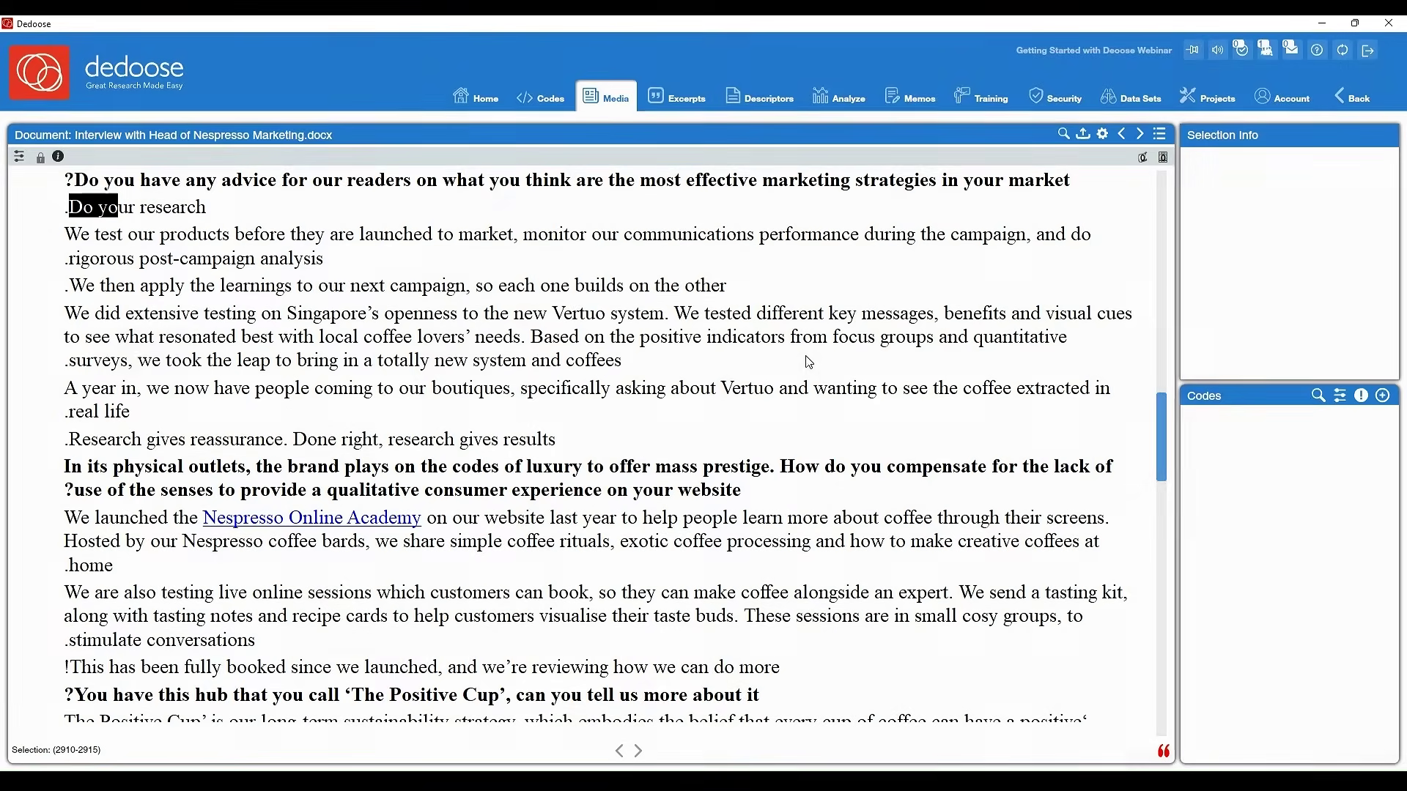
{"action": "left_click", "coordinate": [799, 347]}
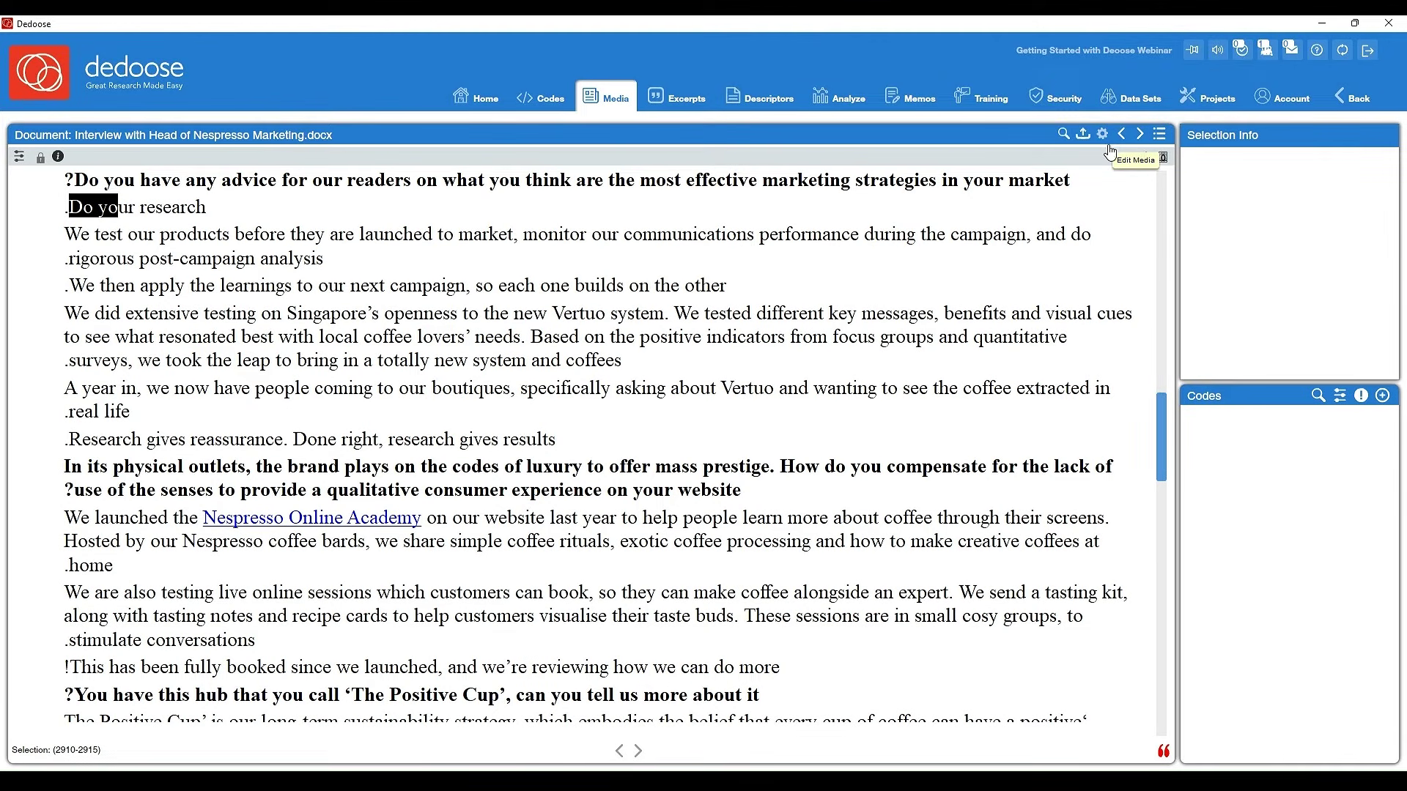
{"action": "left_click", "coordinate": [1107, 145]}
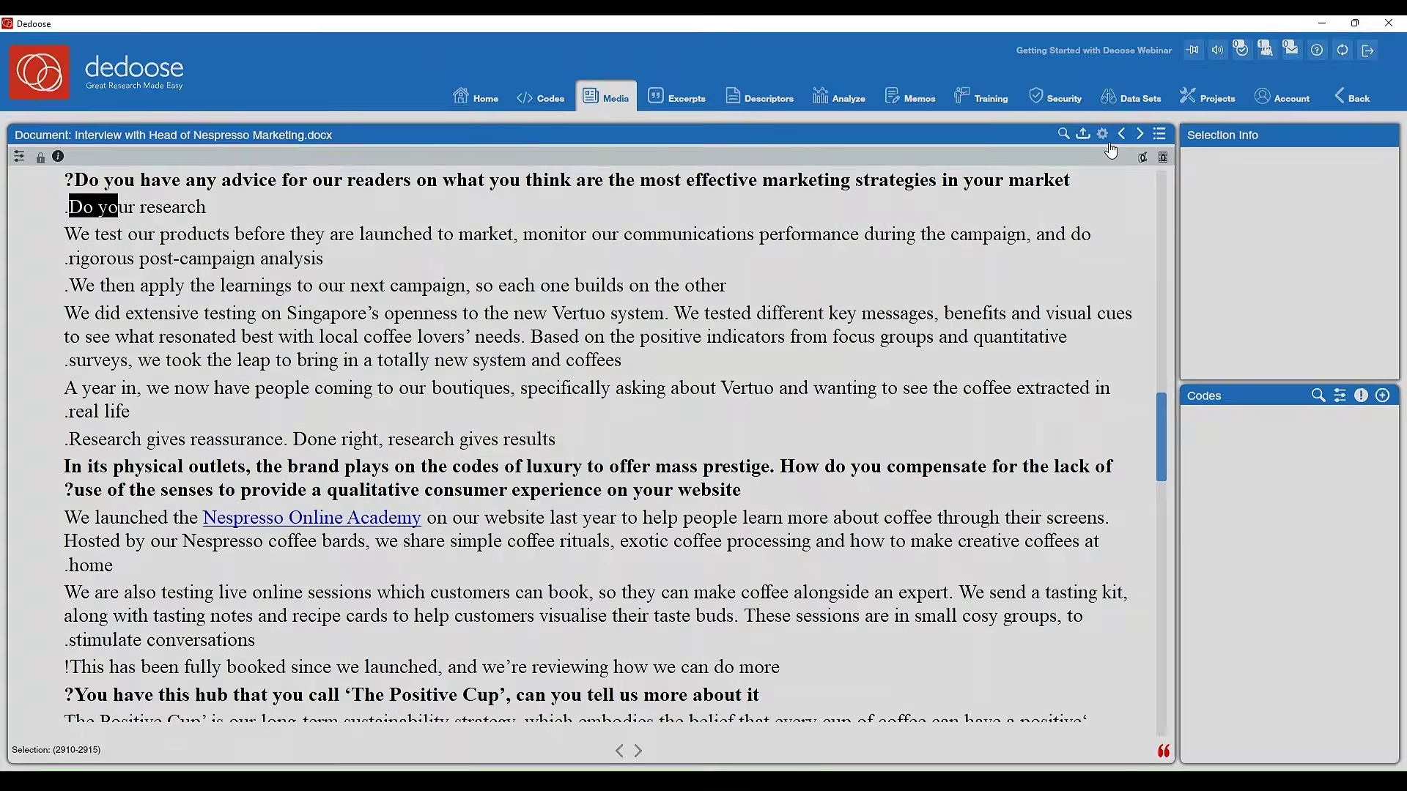
{"action": "left_click", "coordinate": [481, 222]}
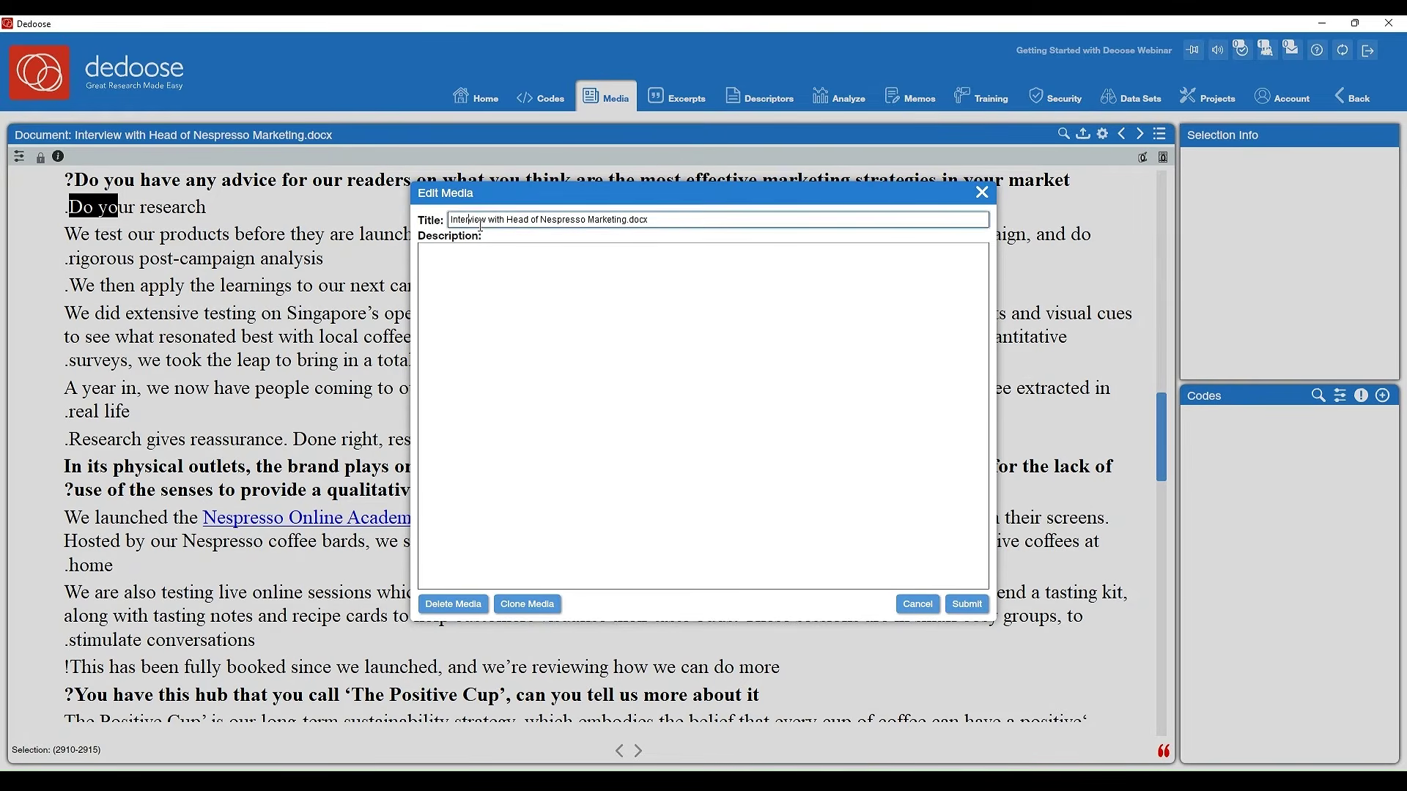
{"action": "left_click", "coordinate": [536, 281]}
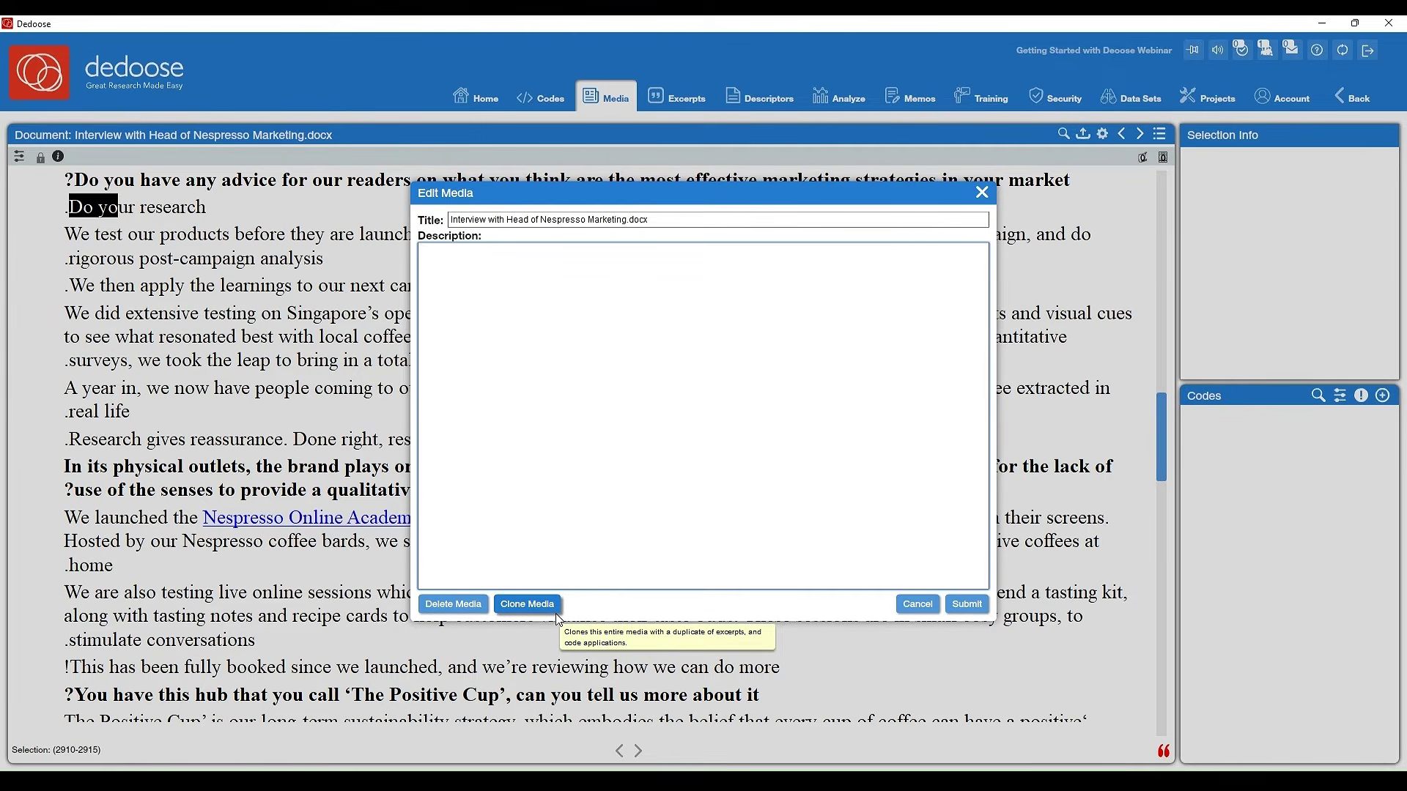
{"action": "left_click", "coordinate": [986, 206]}
Create an excerpt from the whole paragraph beginning "We did extensive testing on Singapore's openness"
{"action": "left_click", "coordinate": [793, 220]}
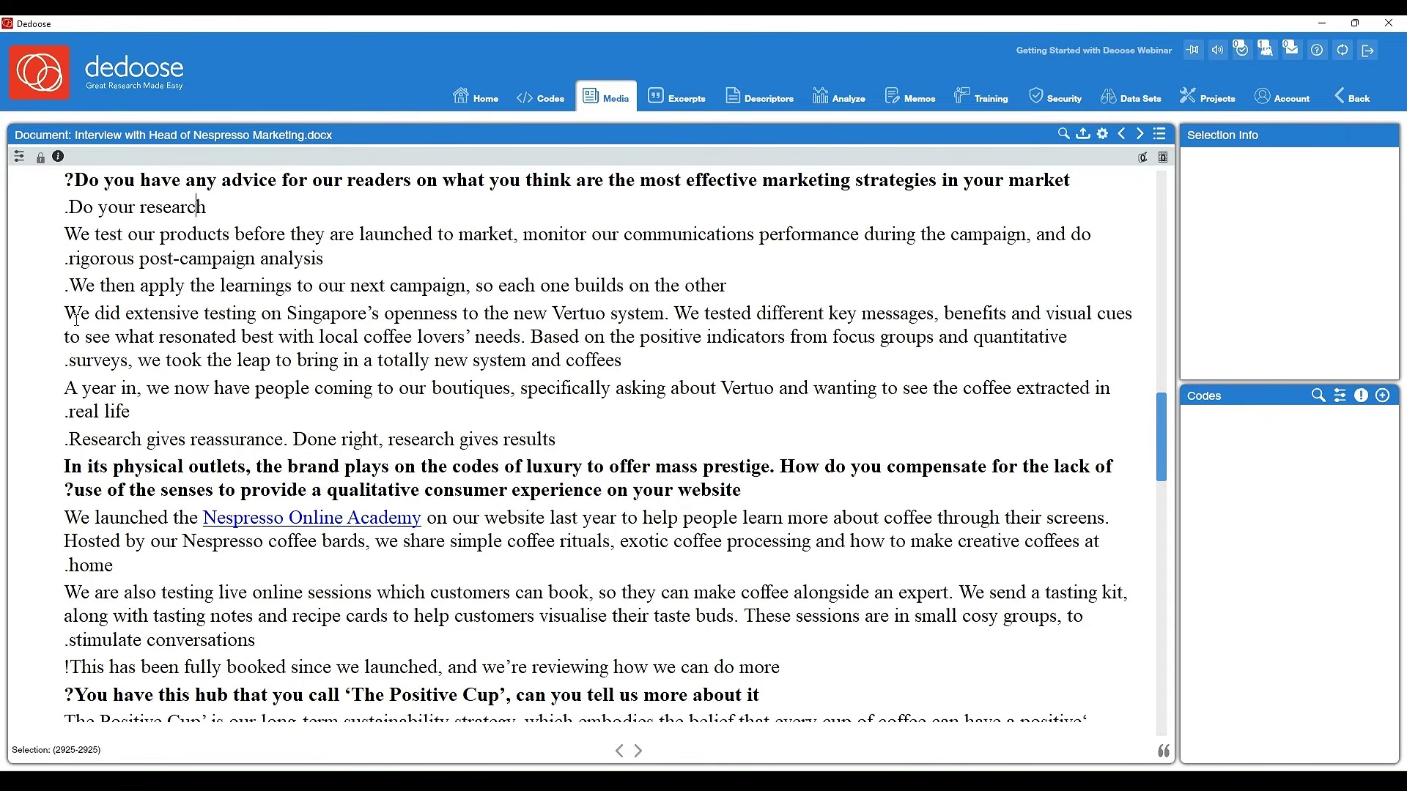
{"action": "left_click_drag", "start_coordinate": [76, 320], "coordinate": [628, 368]}
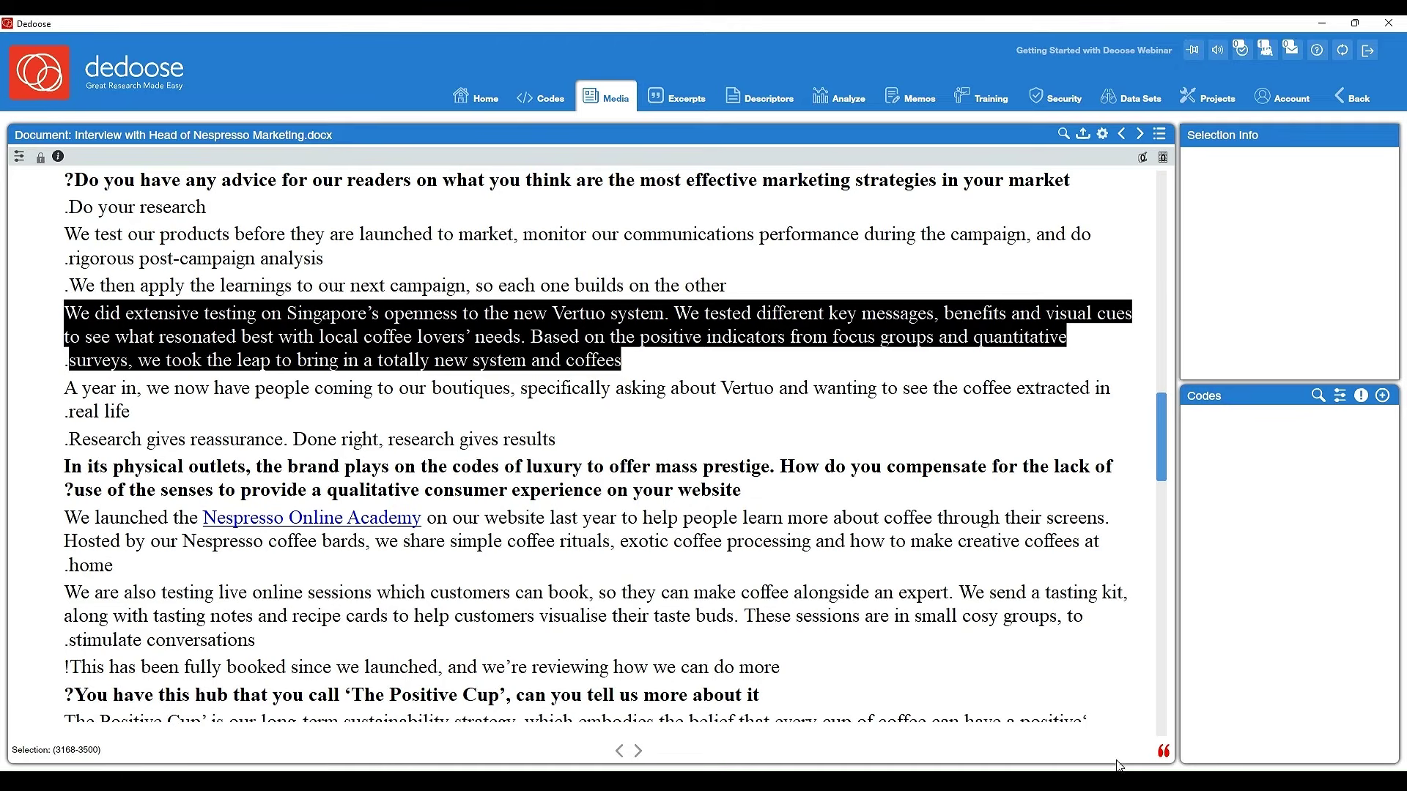
{"action": "left_click", "coordinate": [1166, 761]}
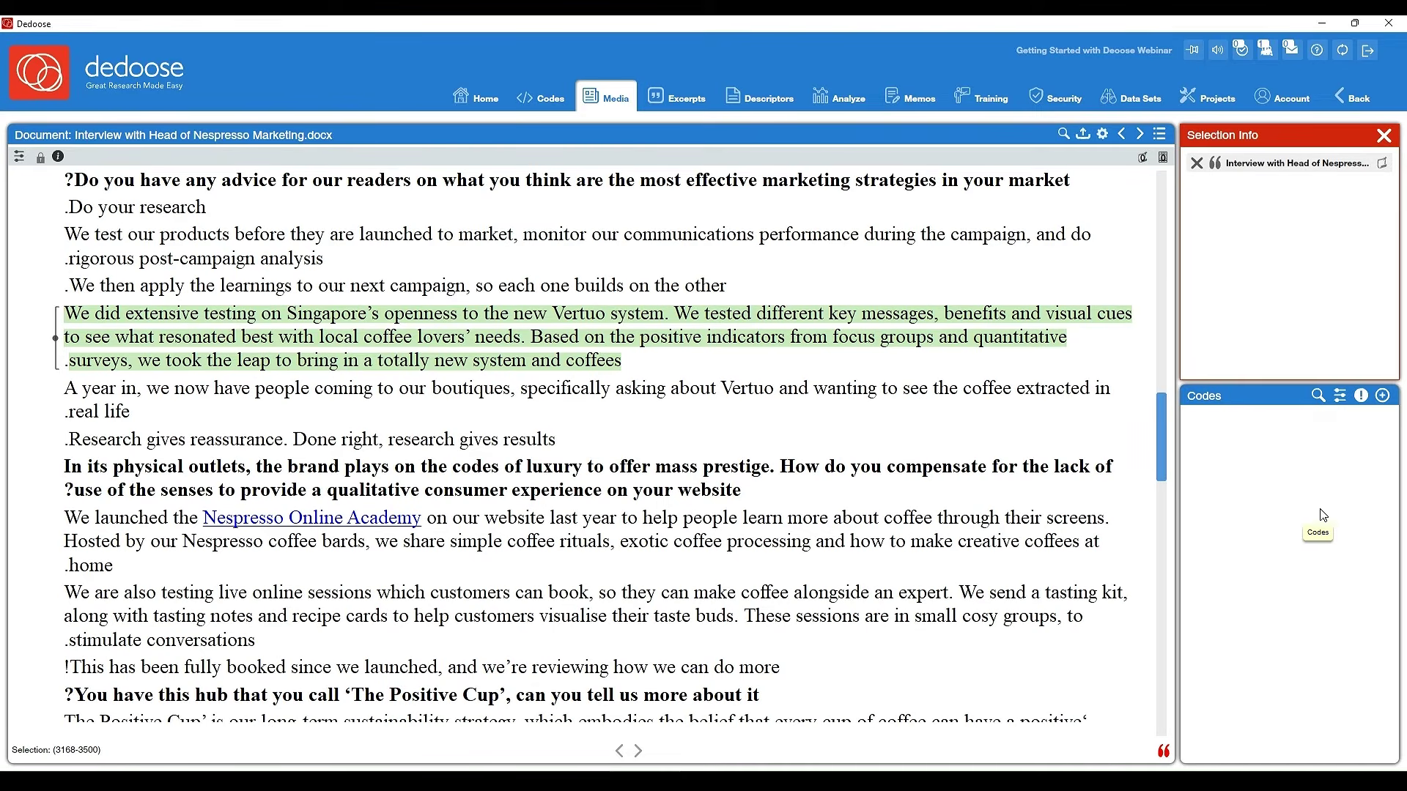
Add a code titled "Local coffee" with the description "mention of local preference"
{"action": "left_click", "coordinate": [1385, 399]}
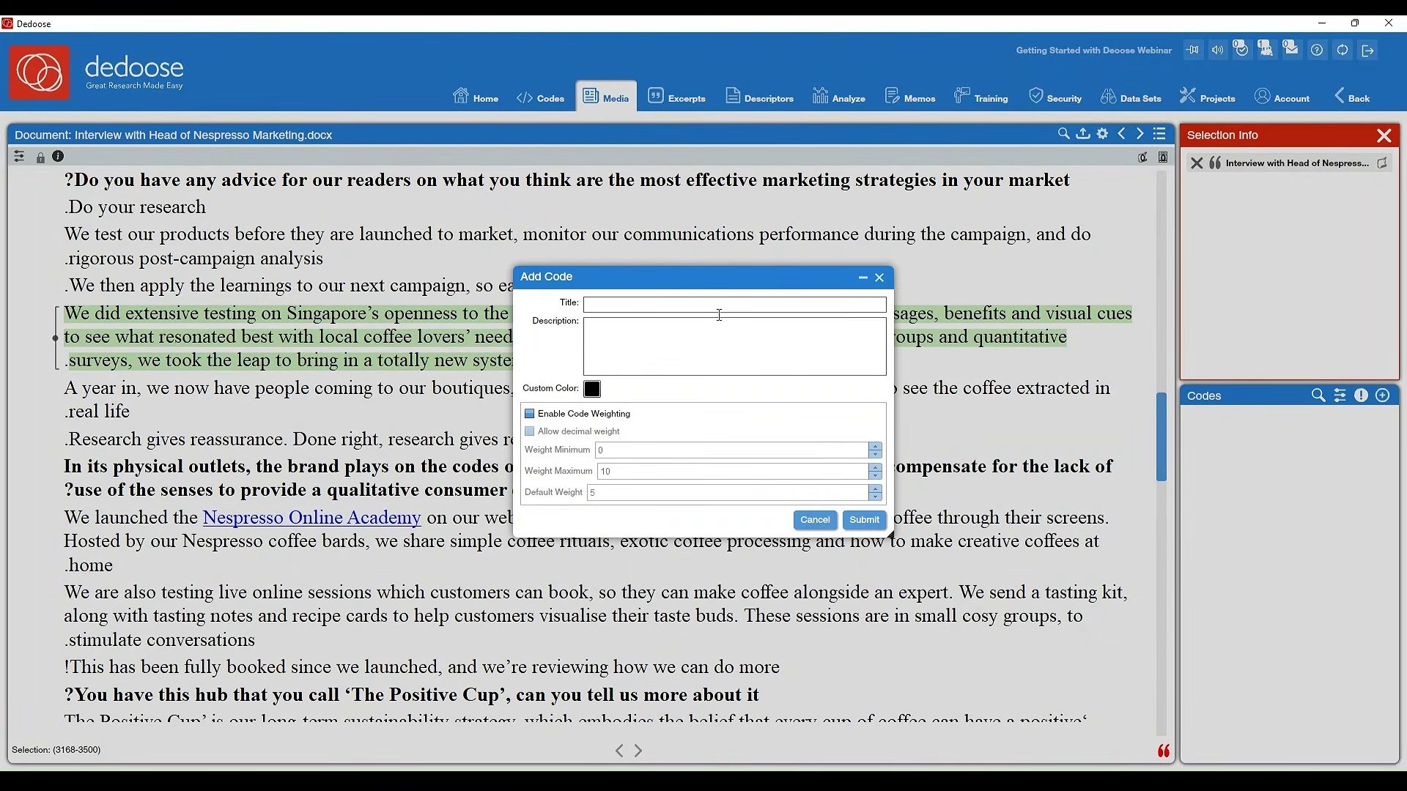
{"action": "left_click", "coordinate": [720, 311]}
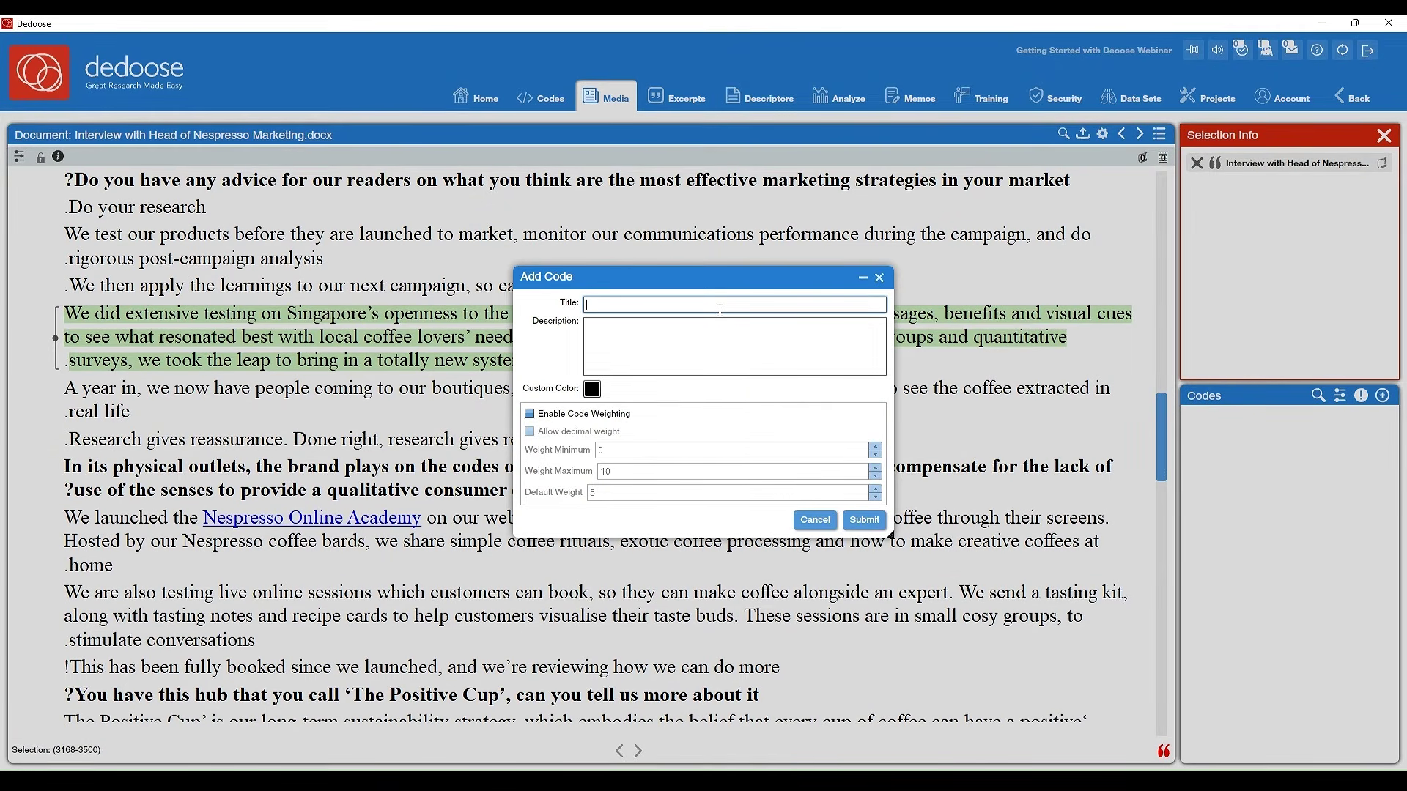
{"action": "type", "text": "Local coffee"}
{"action": "key", "text": "Tab"}
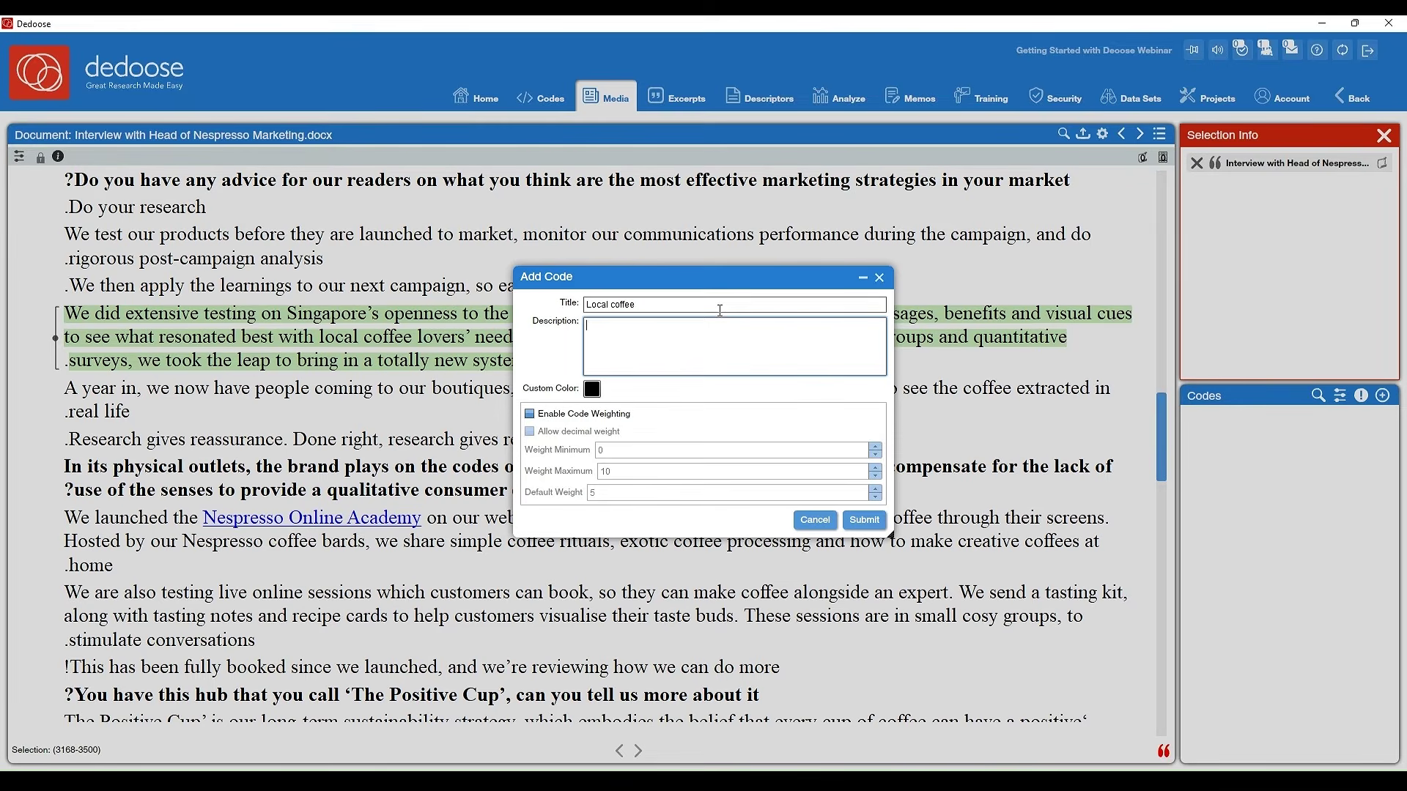
{"action": "type", "text": "mention of local preferen"}
{"action": "type", "text": "ce"}
{"action": "left_click", "coordinate": [599, 398]}
{"action": "left_click", "coordinate": [614, 393]}
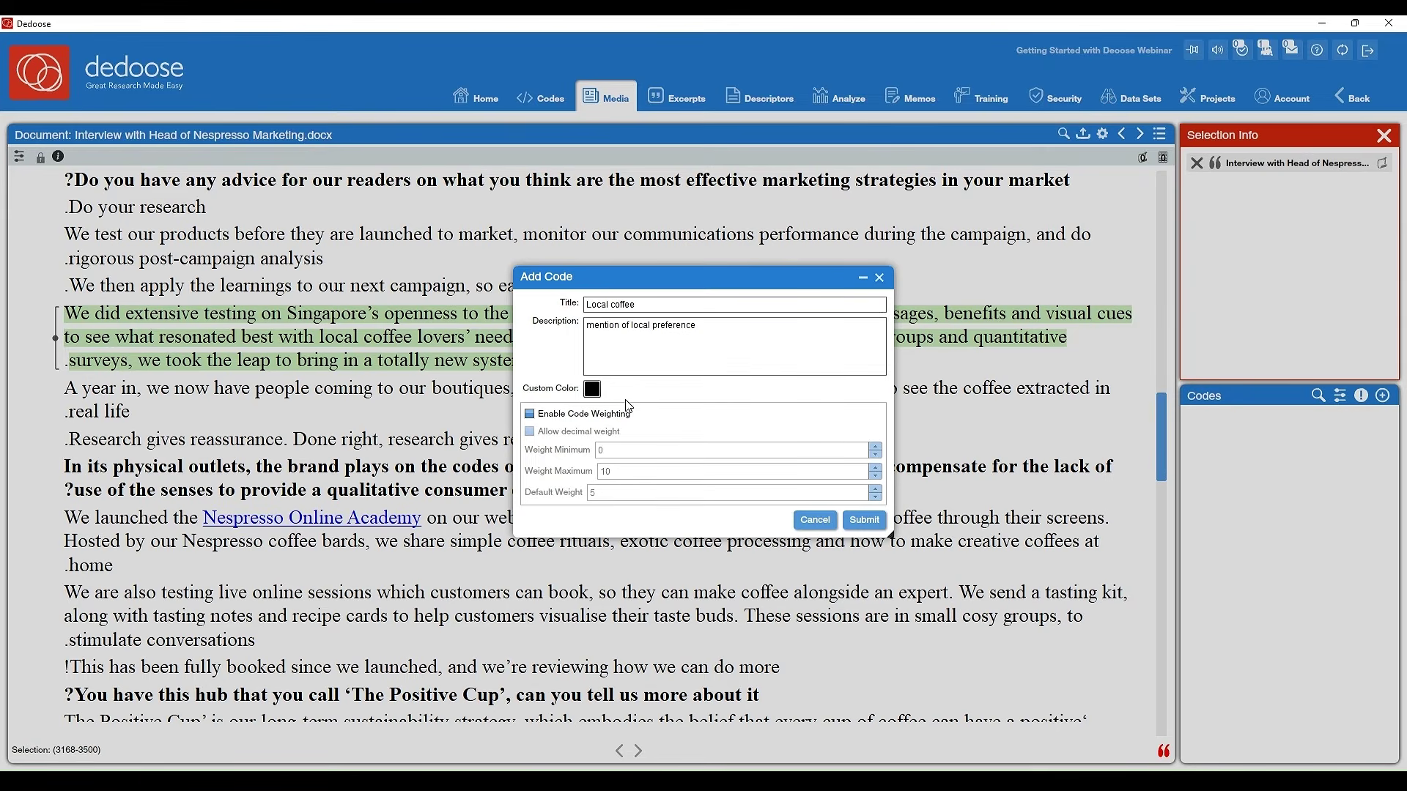
{"action": "left_click", "coordinate": [871, 527]}
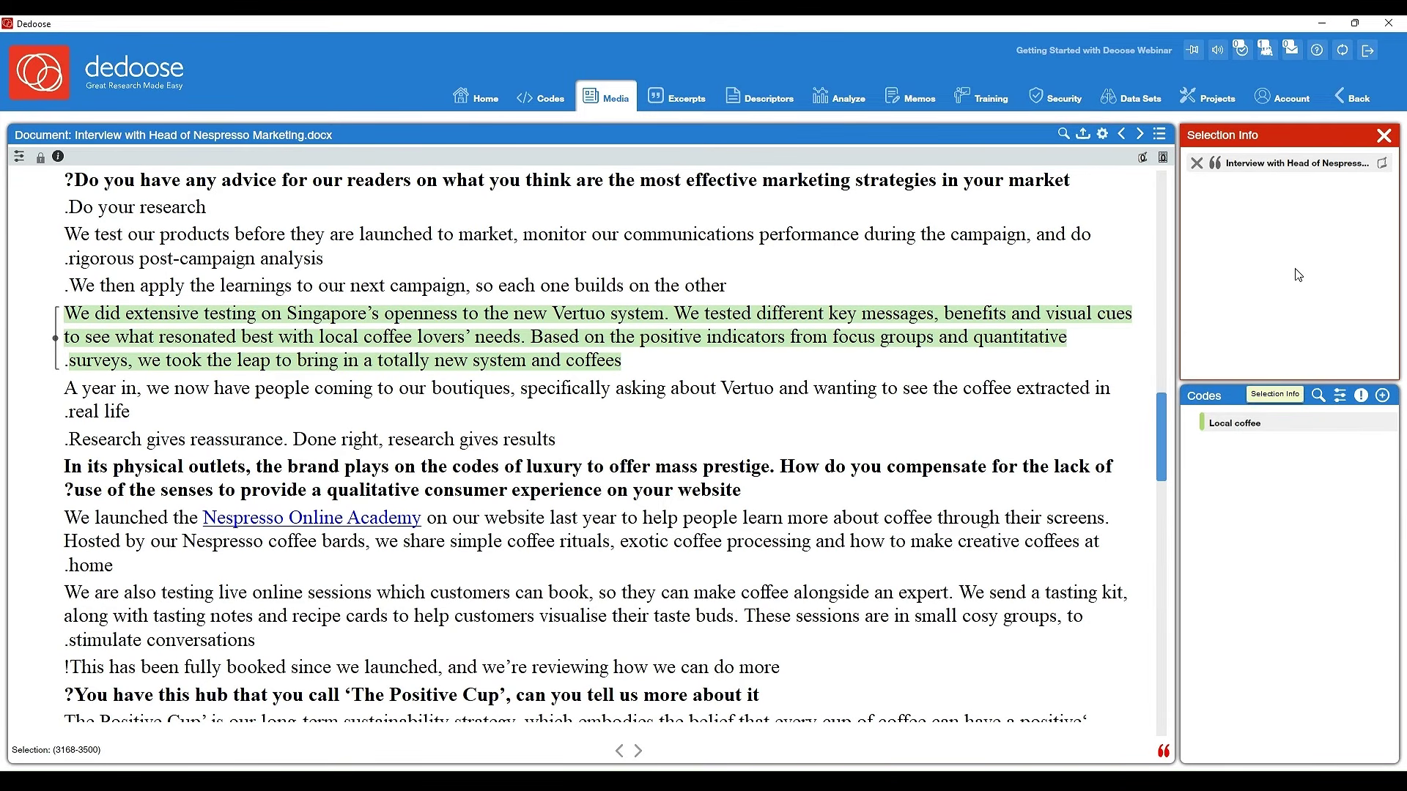
Apply the Local coffee code to the "We did extensive testing" excerpt, deselect it, and view the coding details at its margin bracket
{"action": "double_click", "coordinate": [1261, 429]}
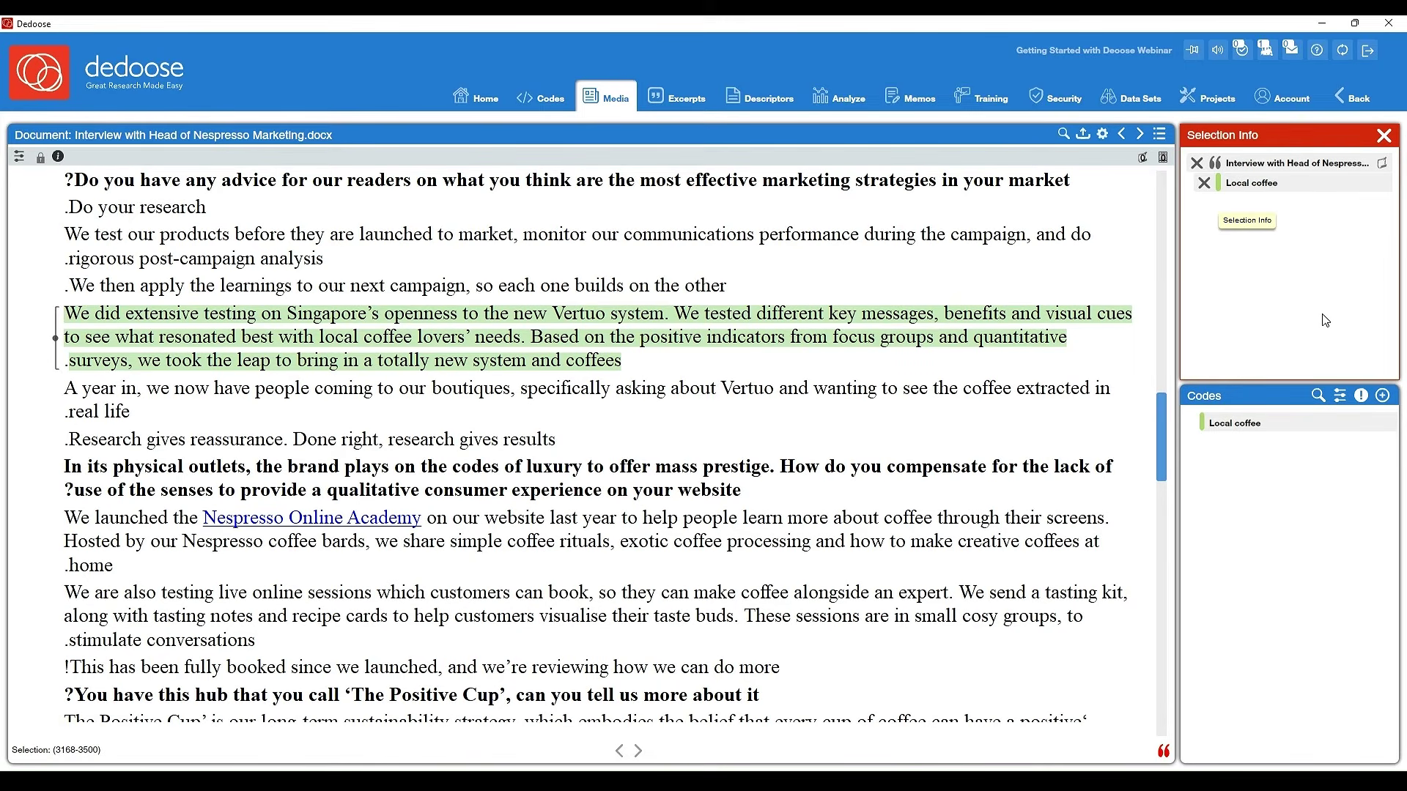
{"action": "left_click", "coordinate": [621, 396]}
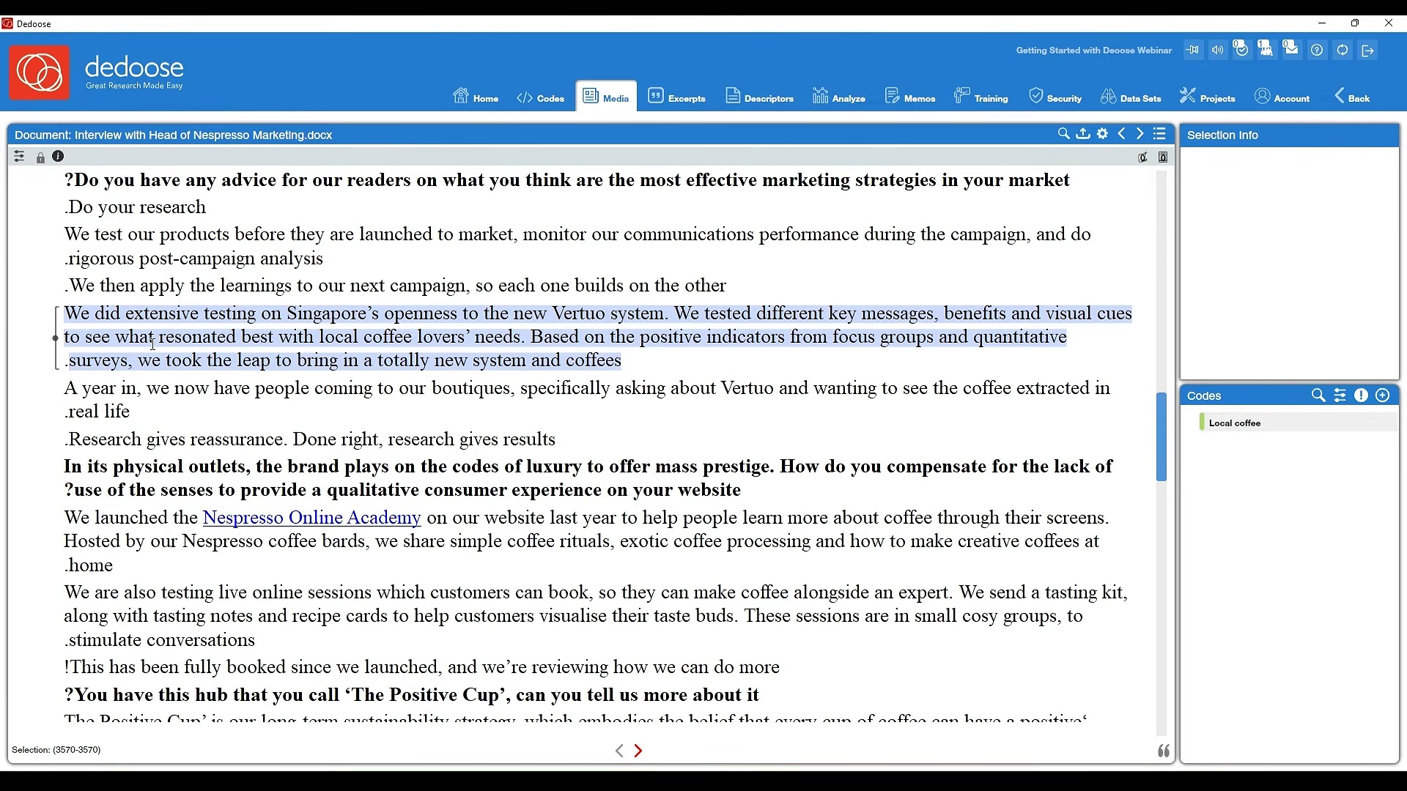
{"action": "mouse_move", "coordinate": [63, 371]}
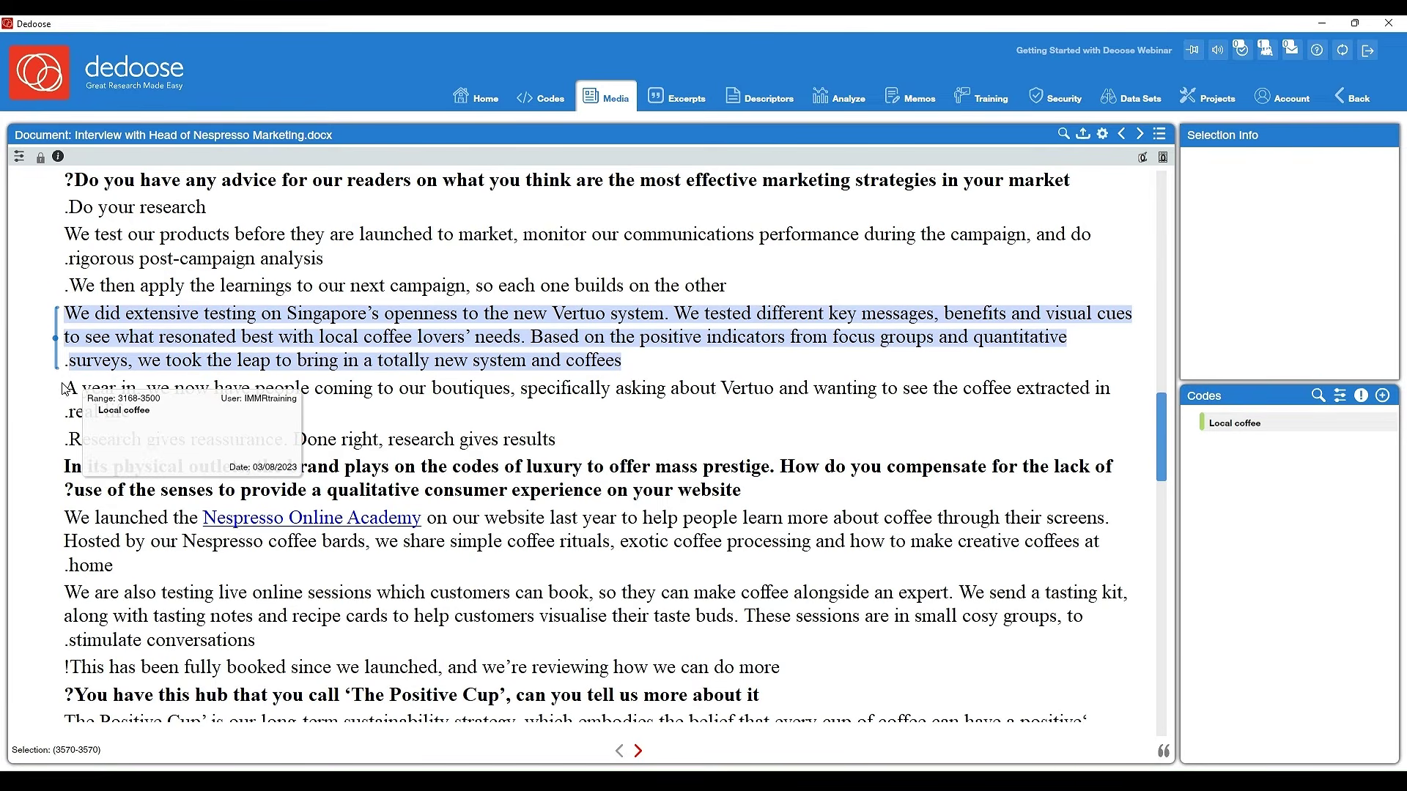
{"action": "left_click", "coordinate": [143, 419]}
Add a code titled "Technology" with the description "coffee and technology merging"
{"action": "scroll", "coordinate": [143, 420], "scroll_direction": "down", "scroll_amount": 1}
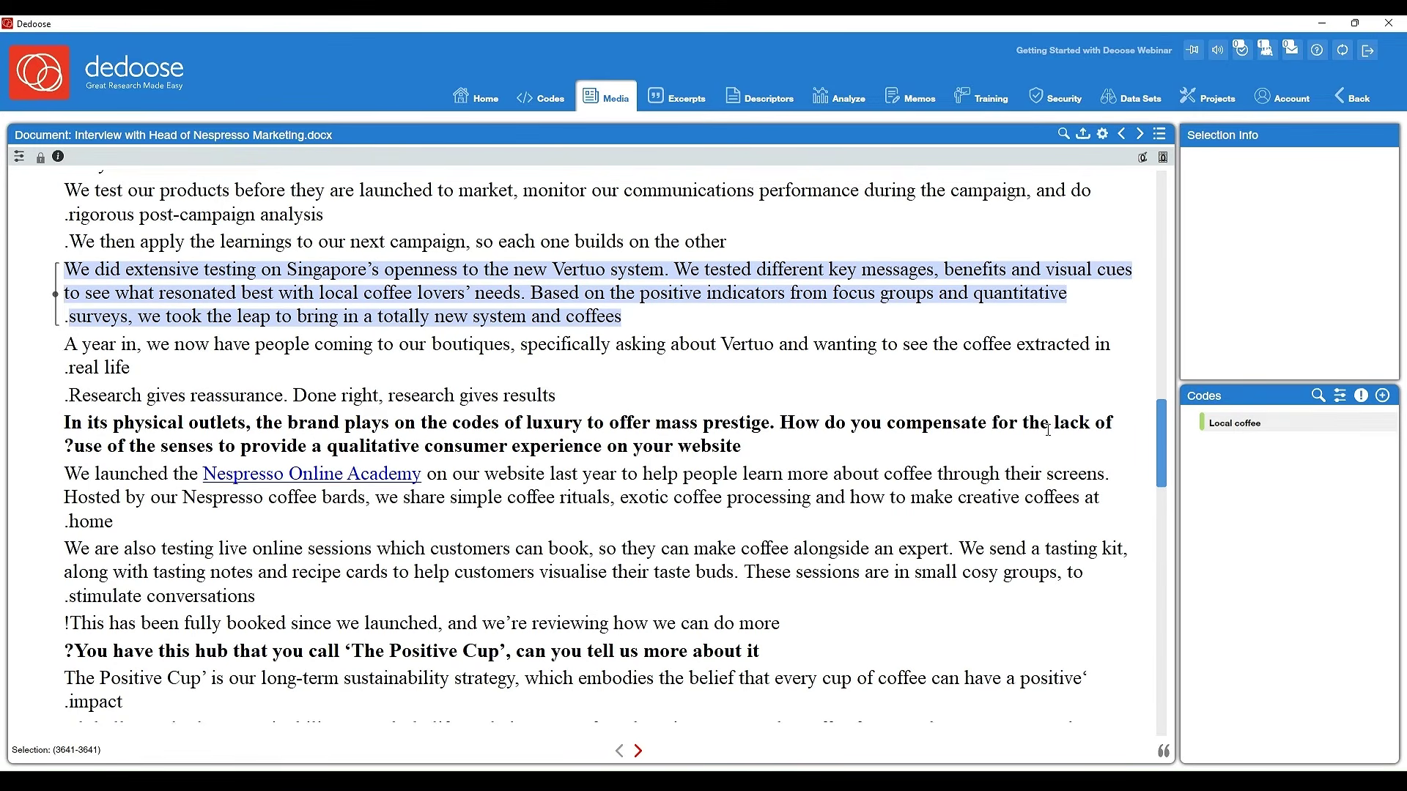
{"action": "left_click", "coordinate": [1383, 396]}
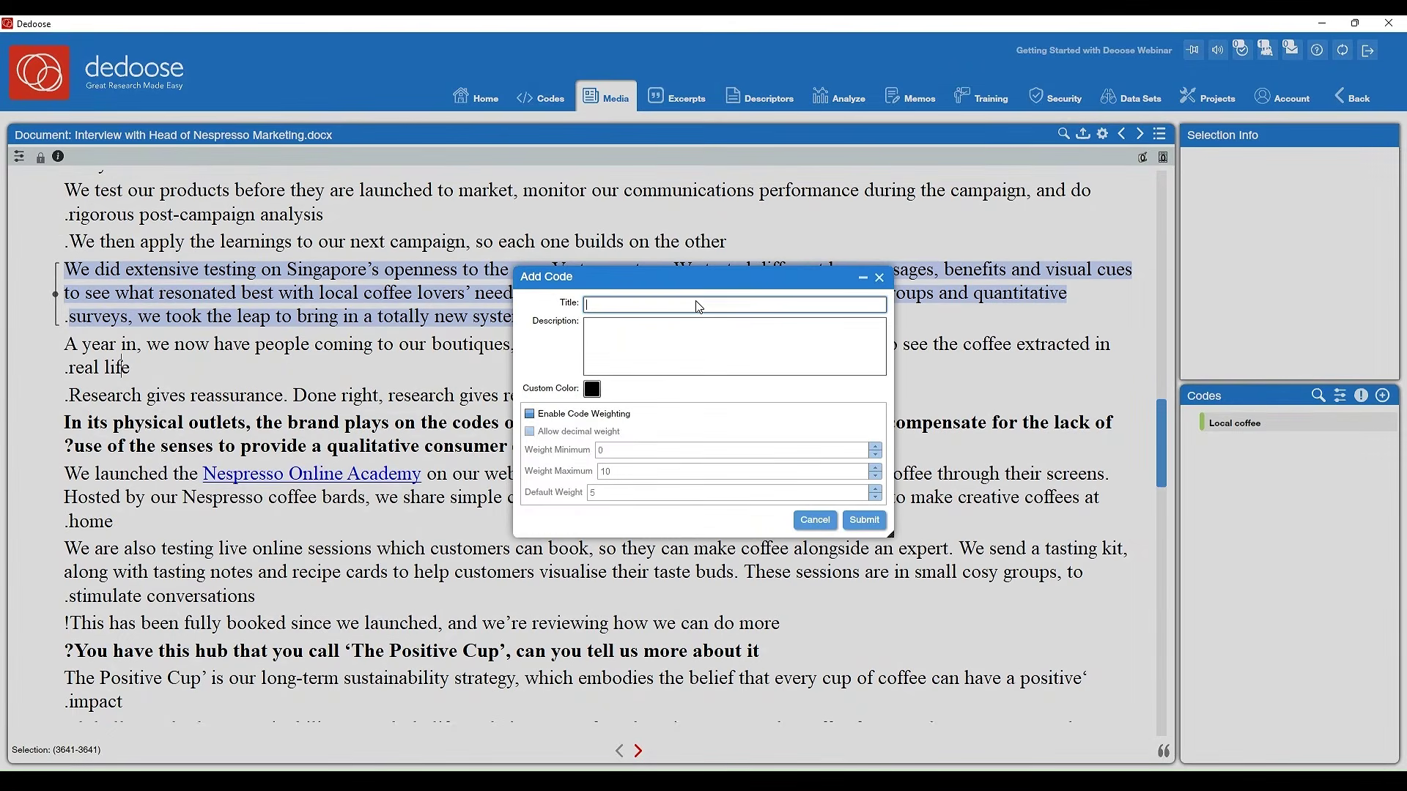
{"action": "type", "text": "Technology"}
{"action": "key", "text": "Tab"}
{"action": "type", "text": "coff"}
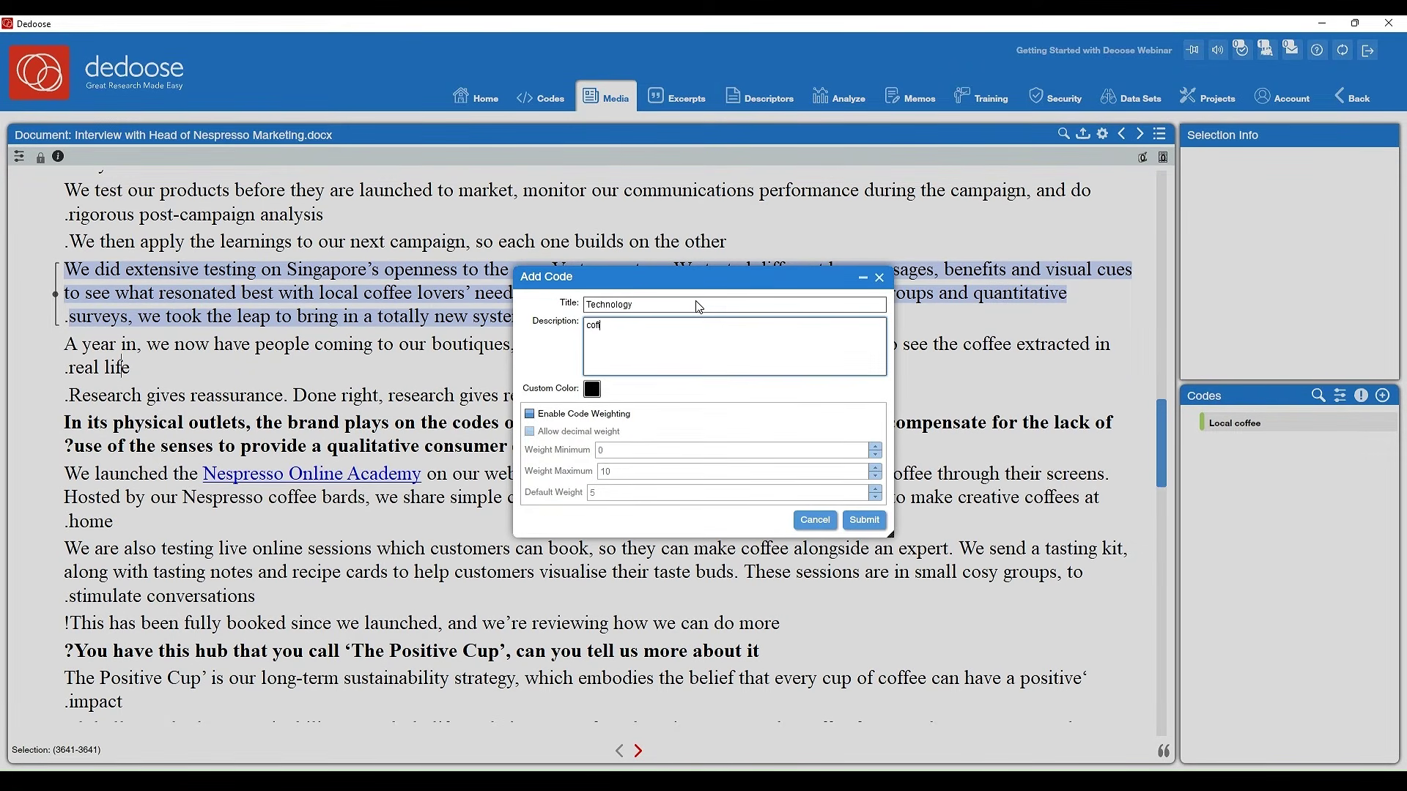
{"action": "type", "text": "ee and technology merging"}
{"action": "left_click", "coordinate": [864, 520]}
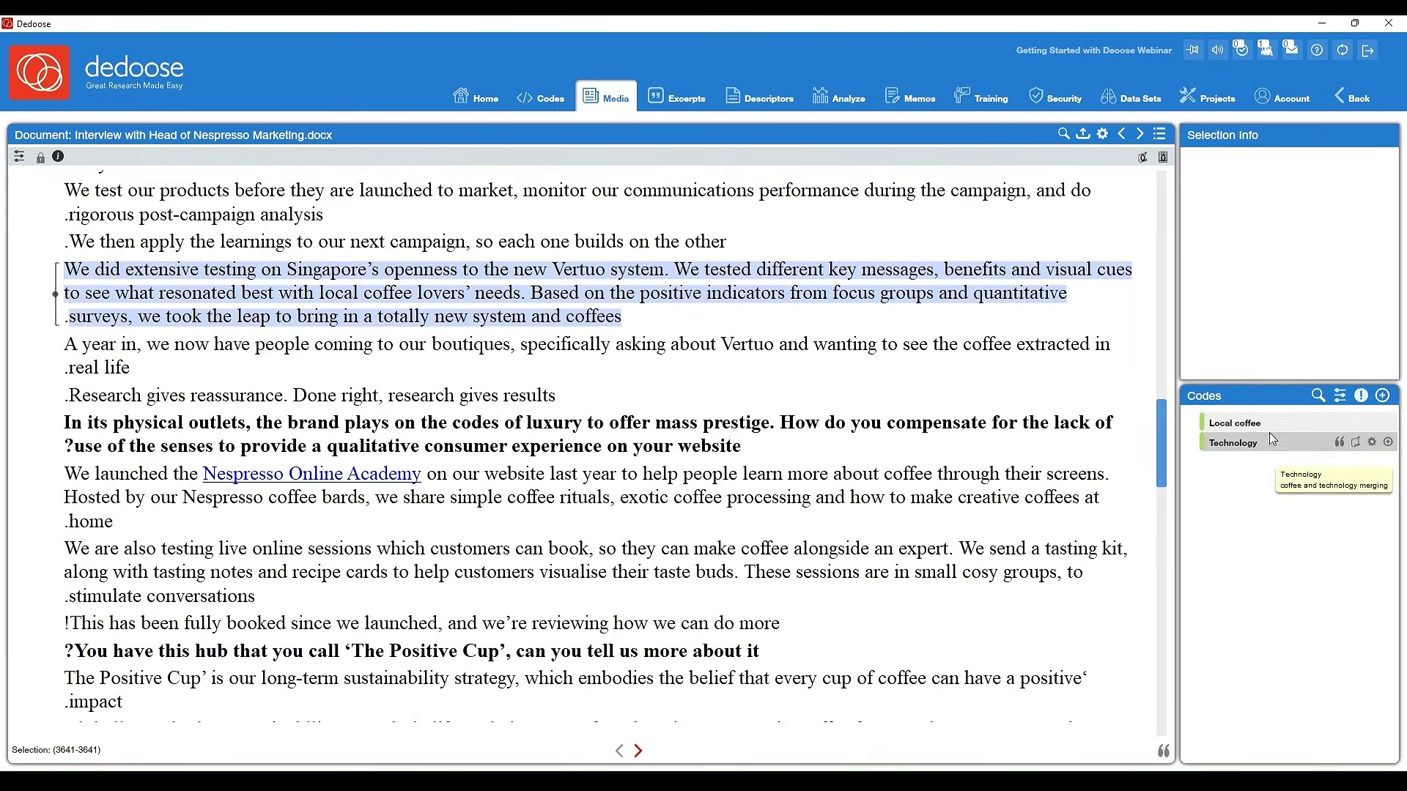
Code the passage from "Research gives reassurance" through "consumer experience on your website" with both Technology and Local coffee
{"action": "left_click", "coordinate": [79, 398]}
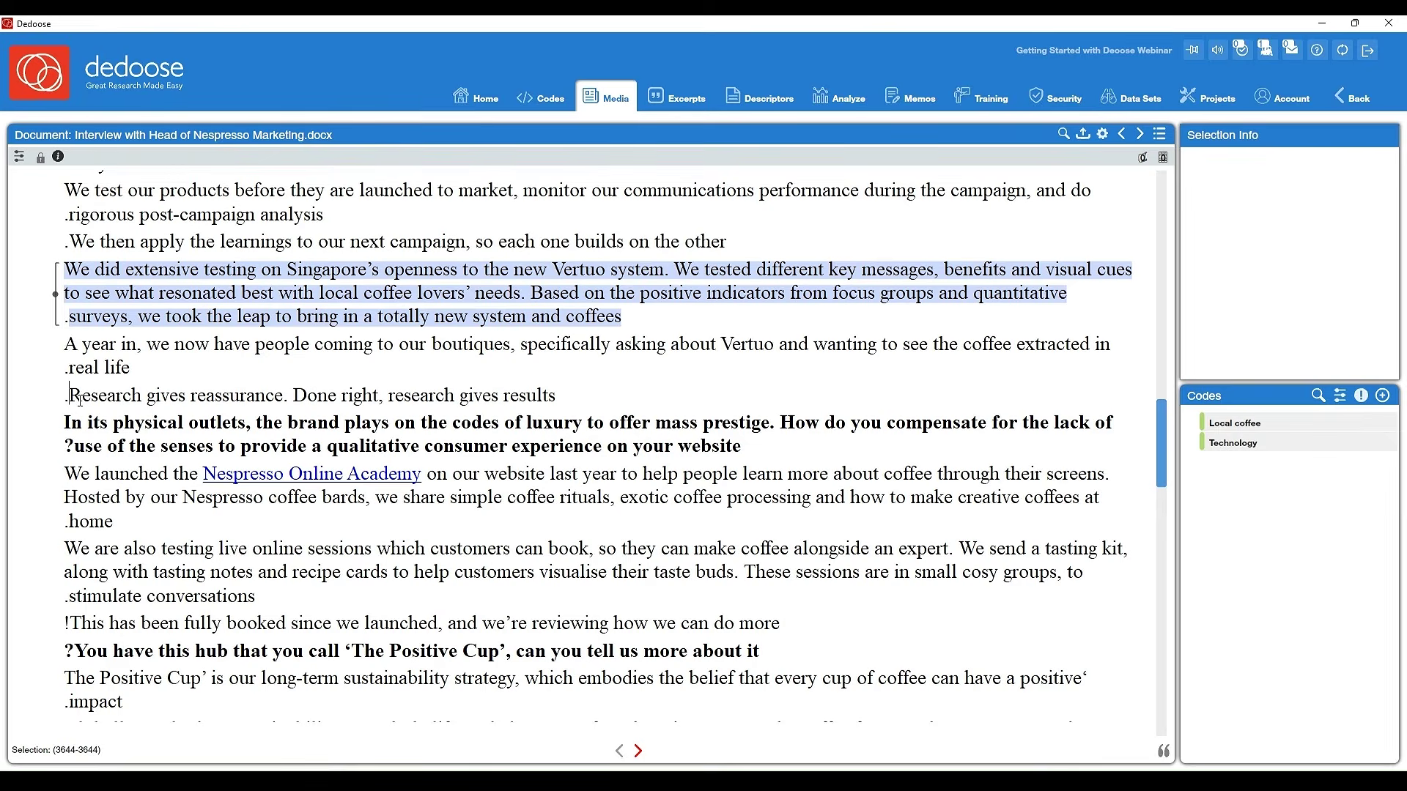
{"action": "left_click_drag", "start_coordinate": [79, 400], "coordinate": [745, 451]}
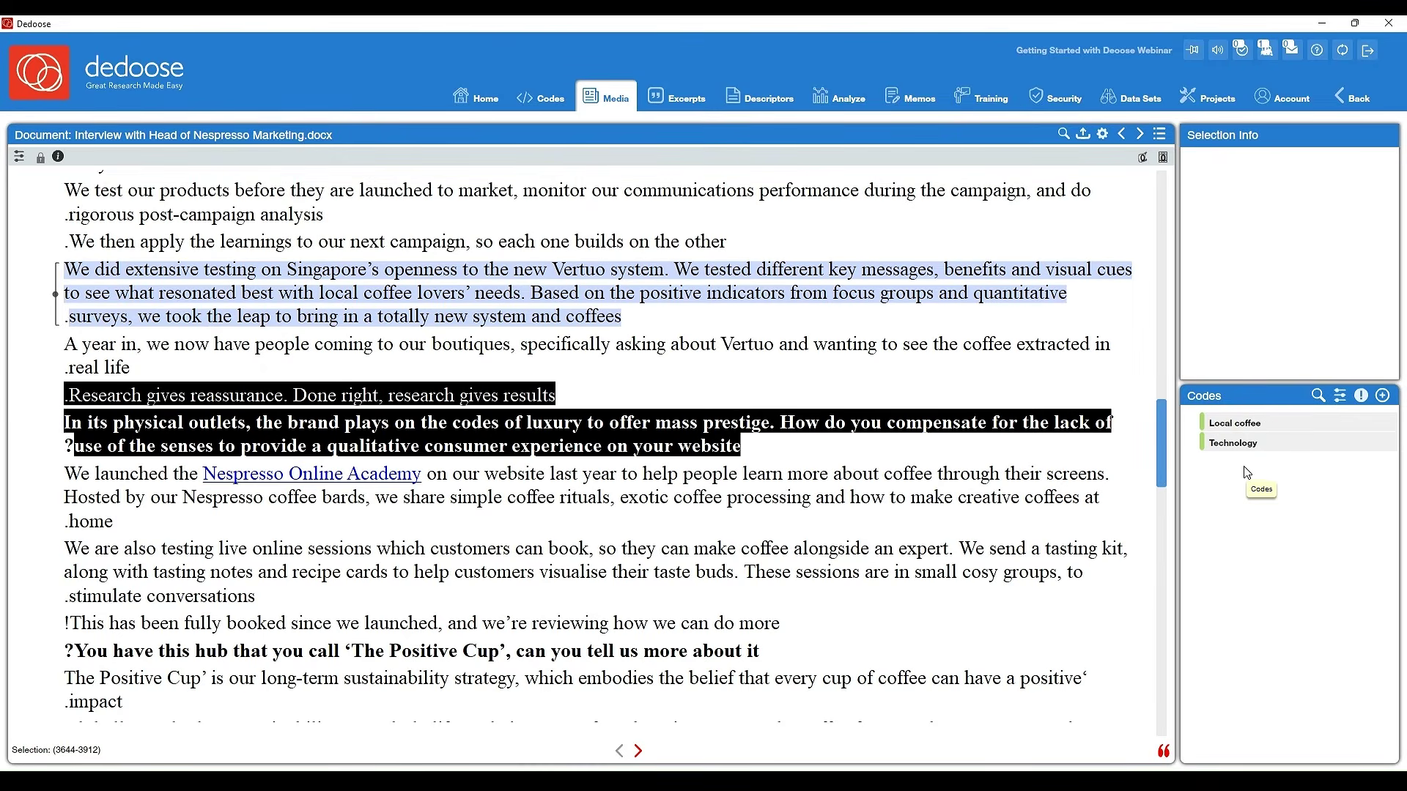
{"action": "double_click", "coordinate": [1249, 442]}
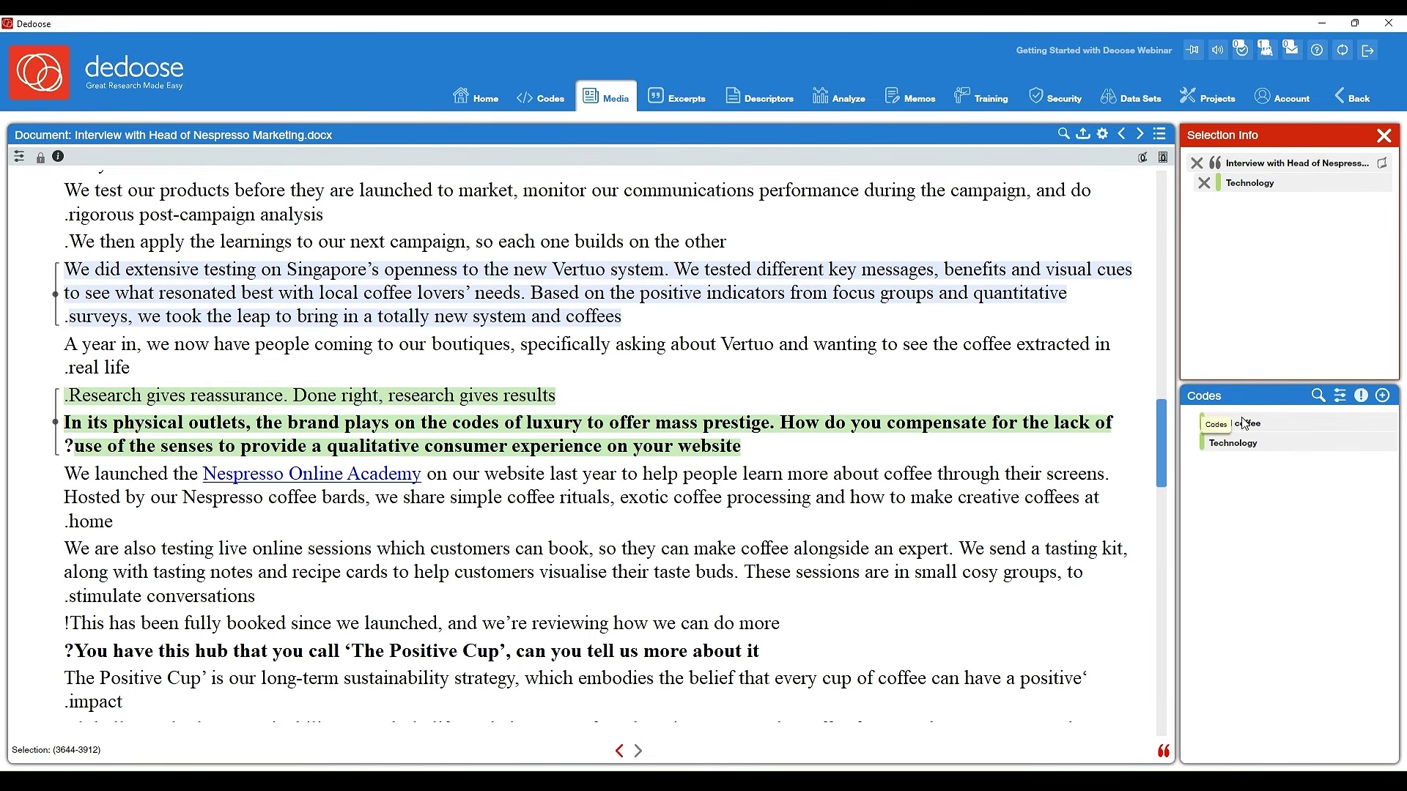
{"action": "double_click", "coordinate": [1266, 431]}
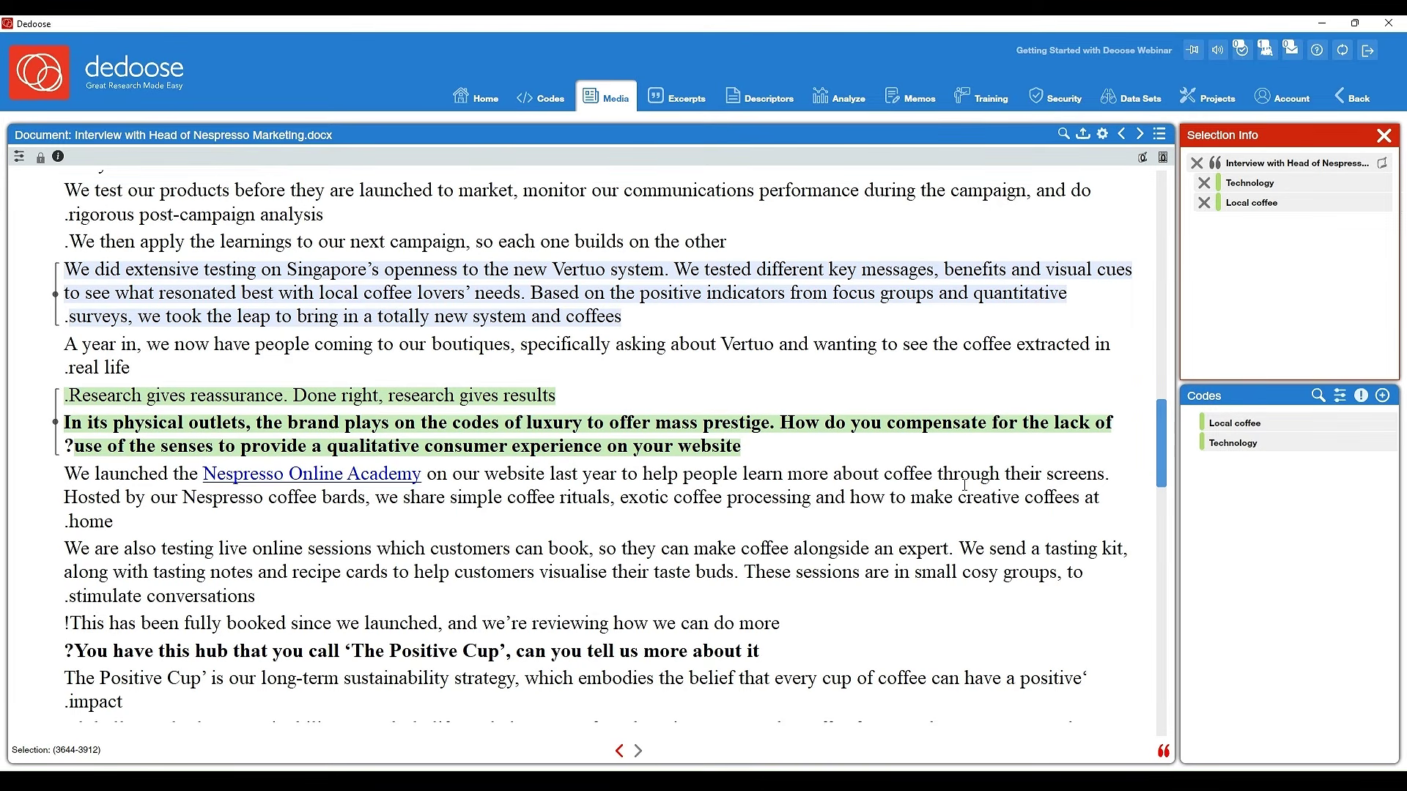
Apply the Technology code to the paragraph beginning "We are also testing live online sessions" using Quick Code
{"action": "left_click", "coordinate": [762, 480]}
{"action": "scroll", "coordinate": [755, 440], "scroll_direction": "down", "scroll_amount": 2}
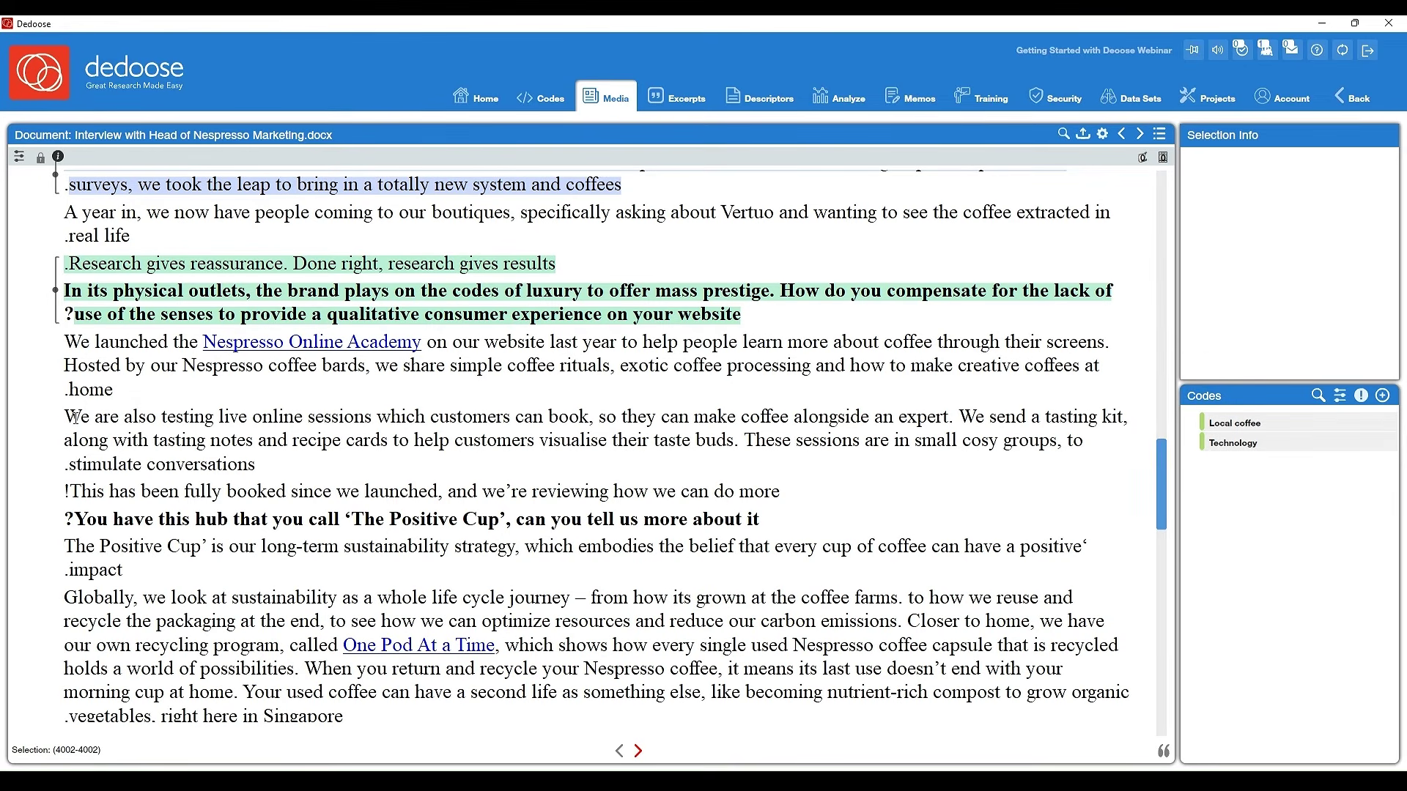
{"action": "left_click_drag", "start_coordinate": [74, 418], "coordinate": [260, 471]}
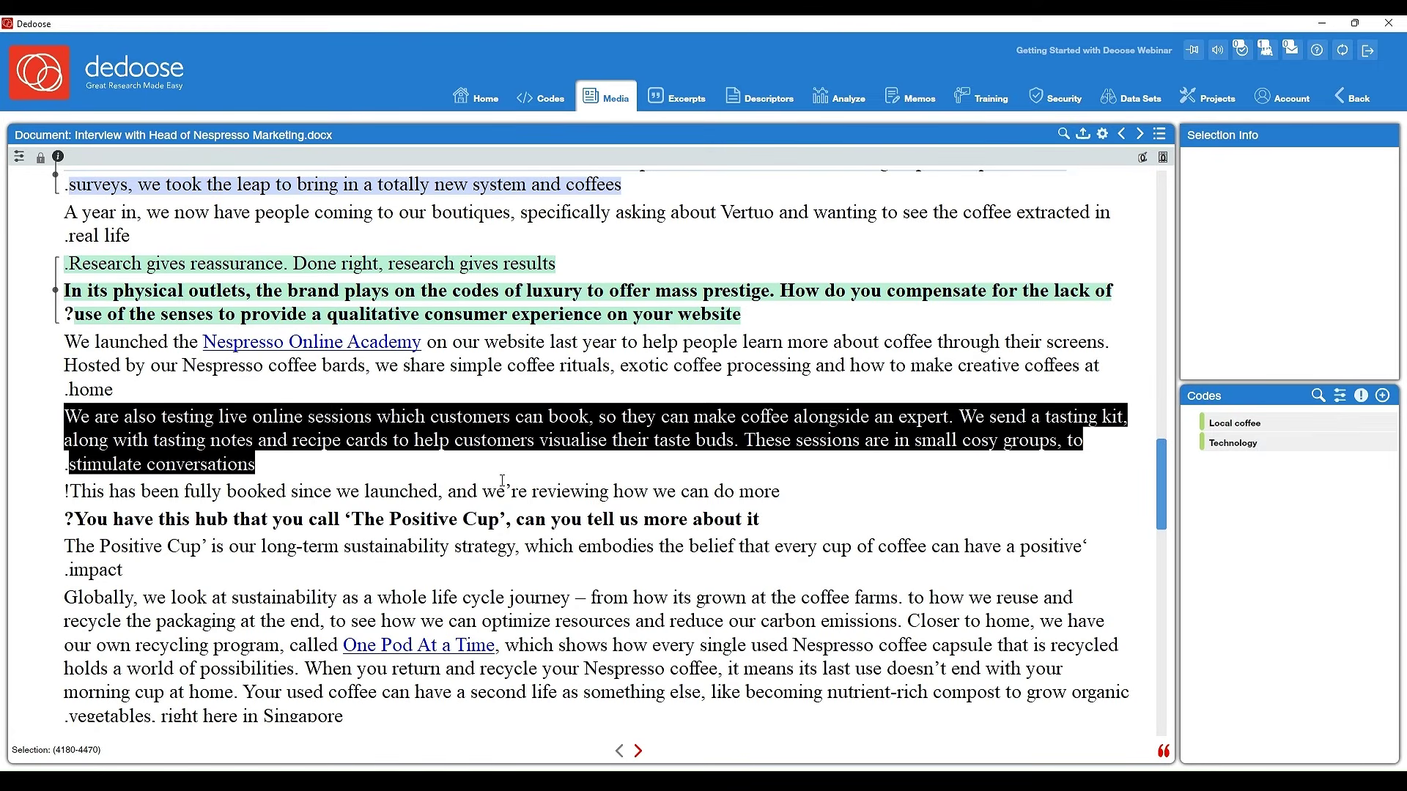
{"action": "key", "text": "ctrl+q"}
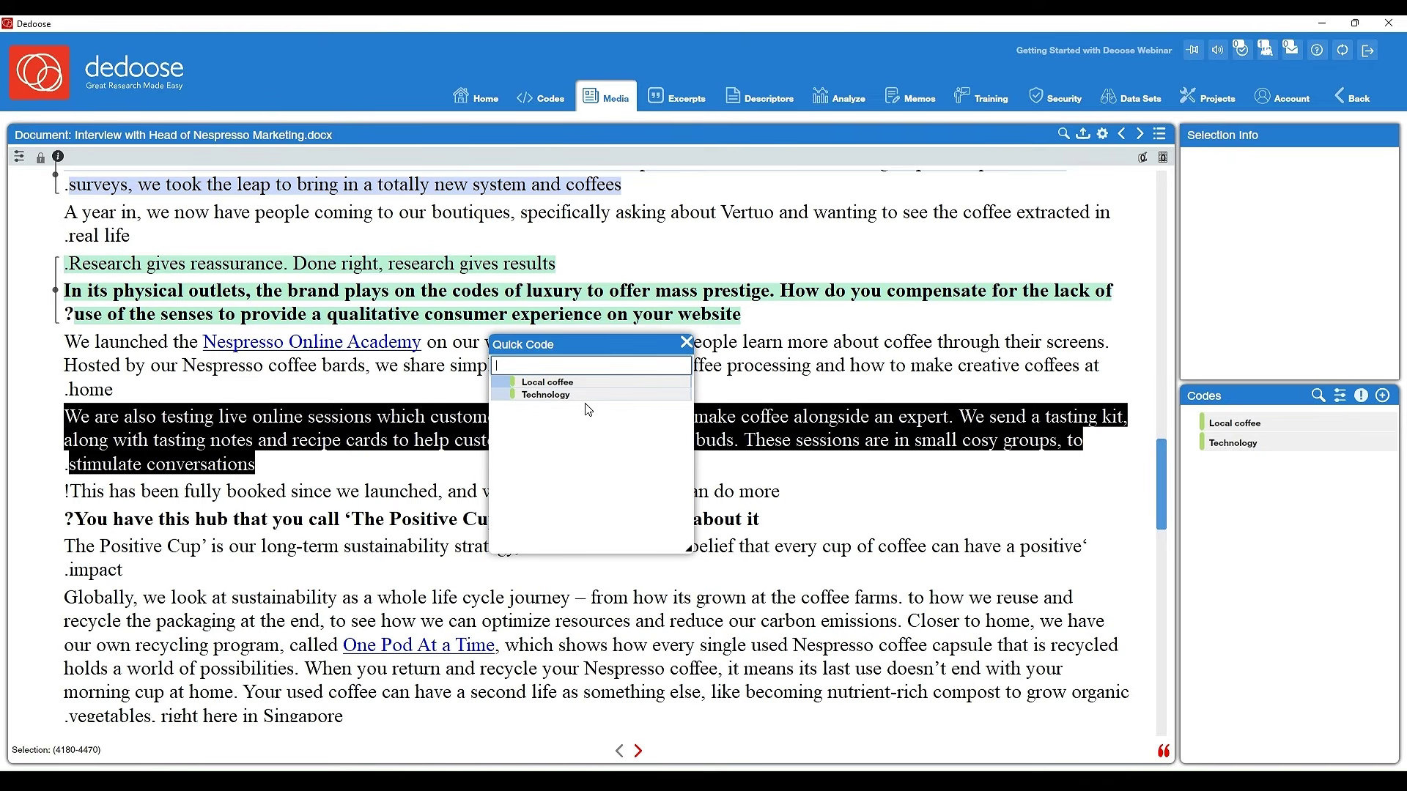
{"action": "type", "text": "tec"}
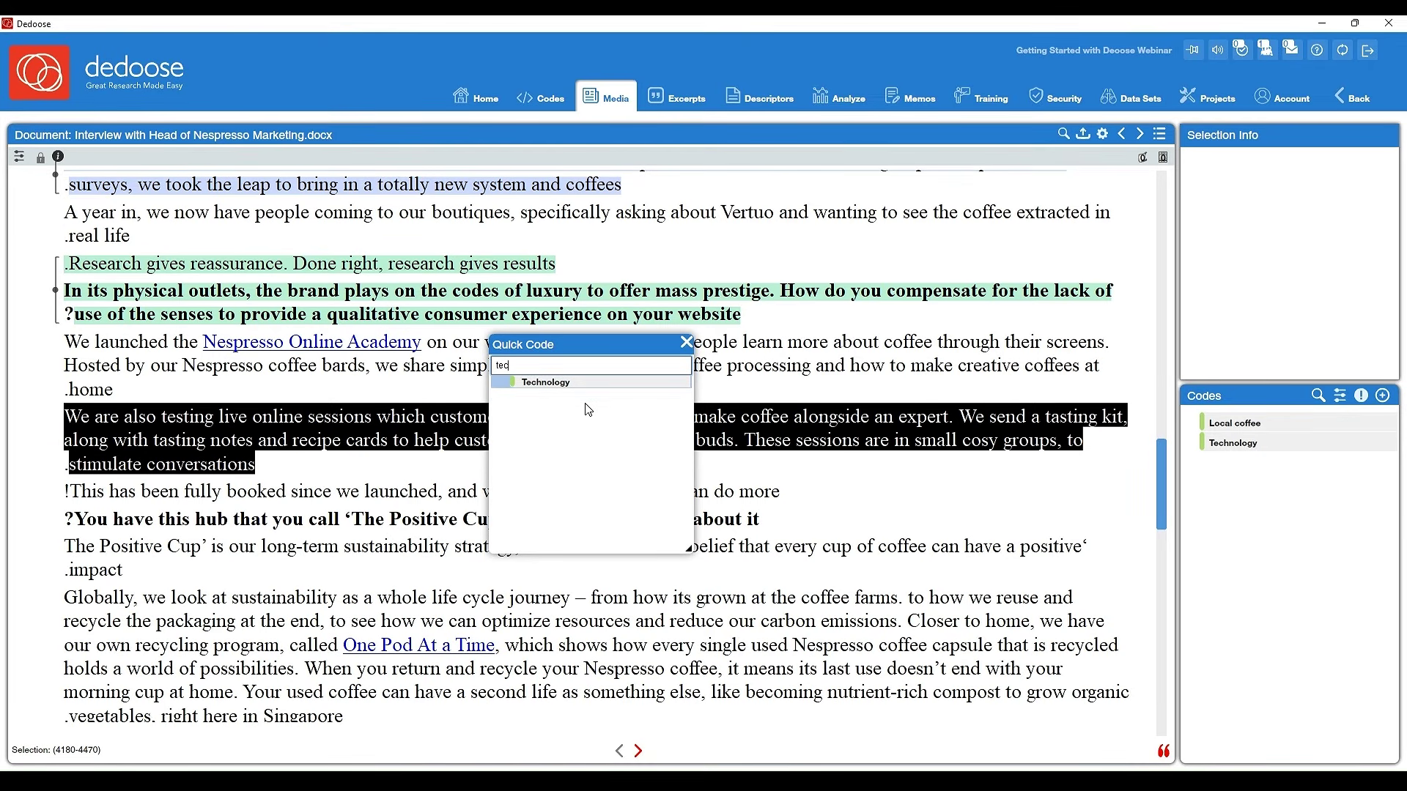
{"action": "left_click", "coordinate": [564, 388]}
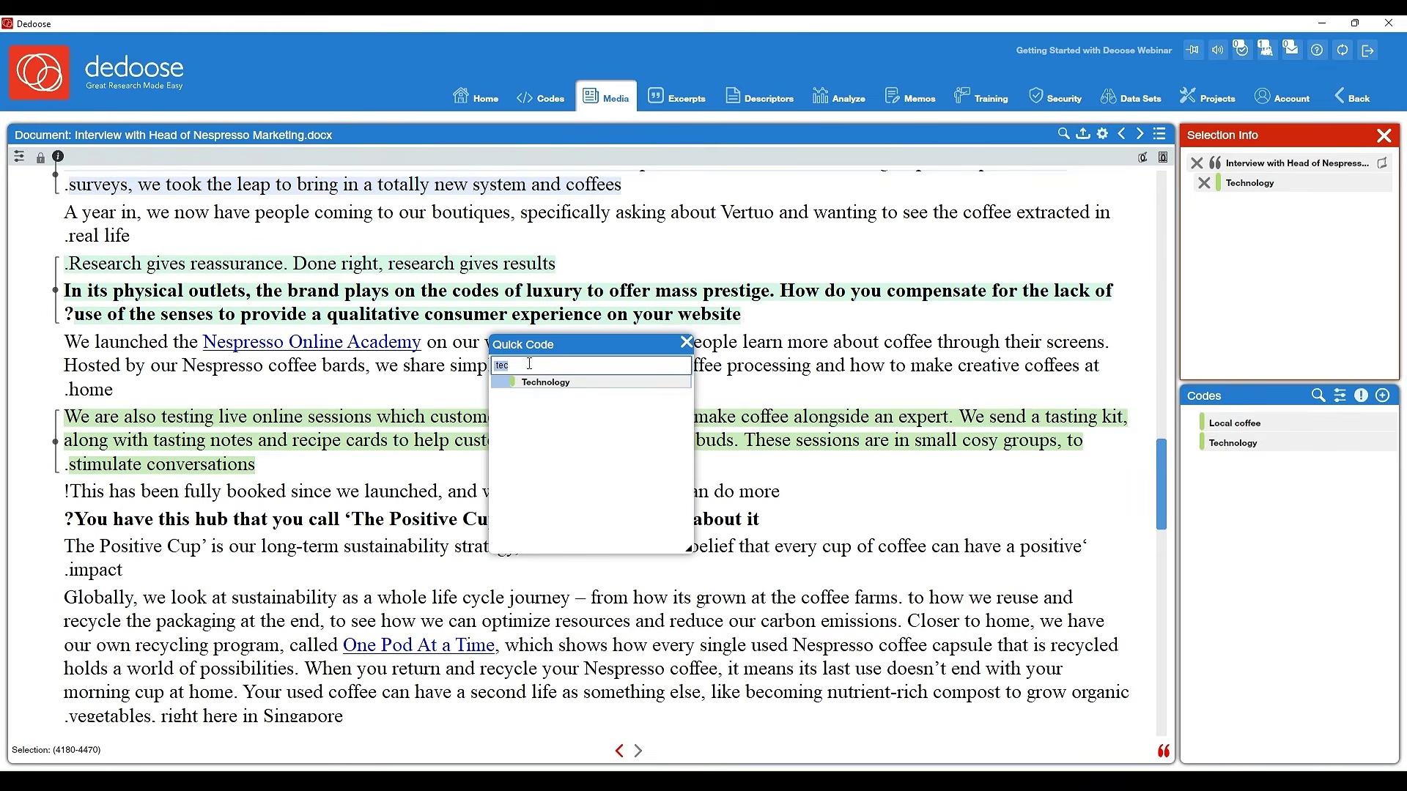
Create a new code titled "Conversations" through Quick Code and apply it to the "We are also testing live online sessions" excerpt
{"action": "key", "text": "BackSpace"}
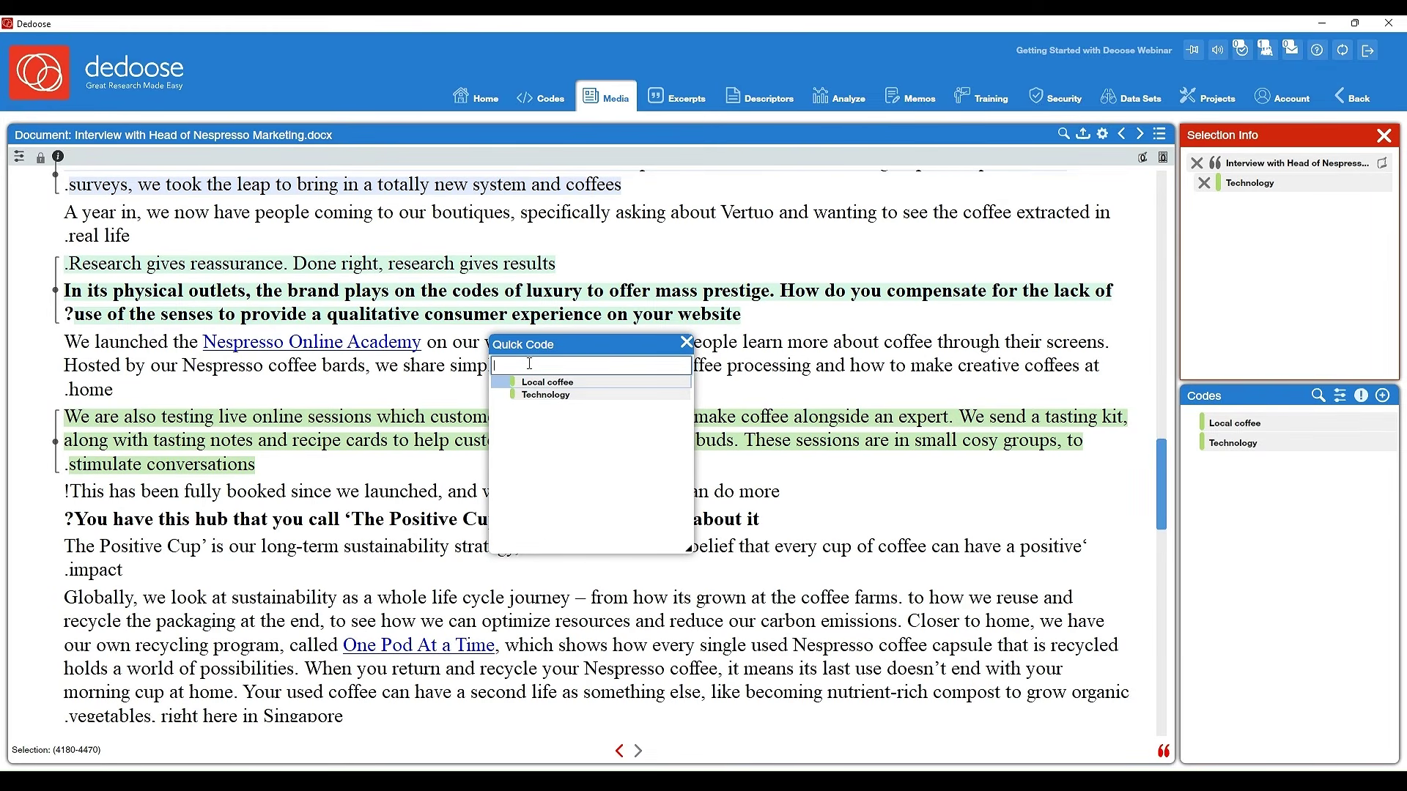
{"action": "type", "text": "c"}
{"action": "type", "text": "onver"}
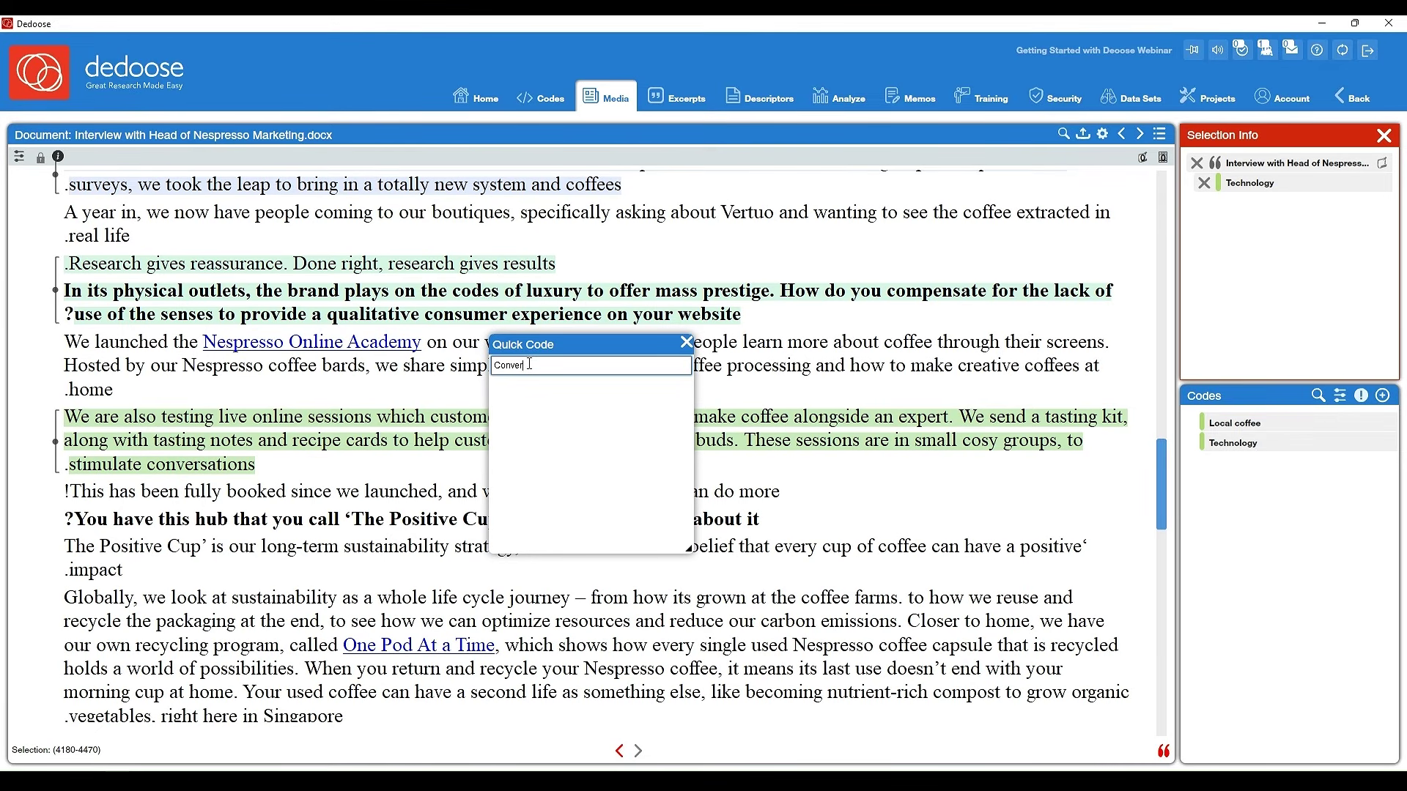
{"action": "type", "text": "sation"}
{"action": "type", "text": "s"}
{"action": "key", "text": "Return"}
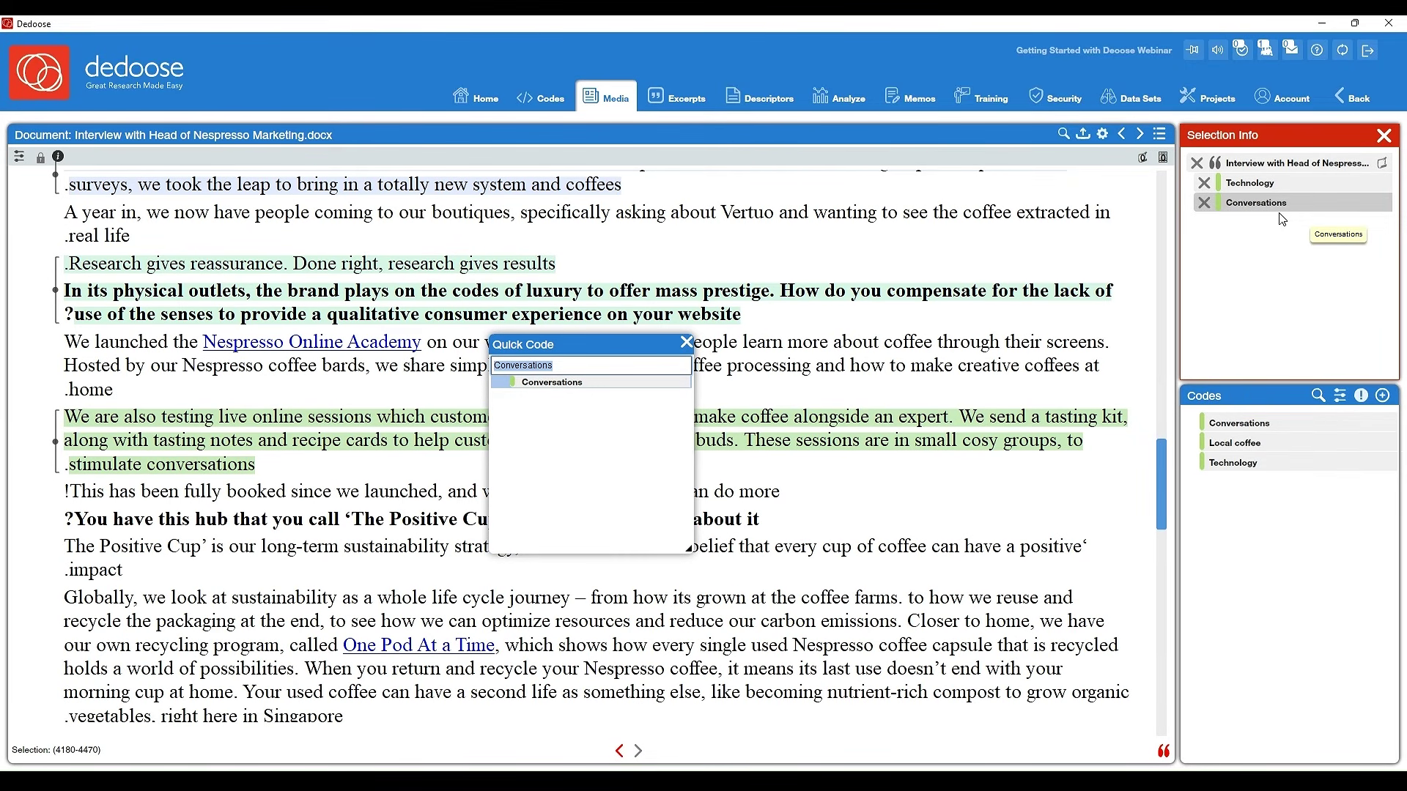
Apply the Local coffee code to the "We are also testing live online sessions" excerpt with Quick Code, and deselect the excerpt
{"action": "key", "text": "BackSpace"}
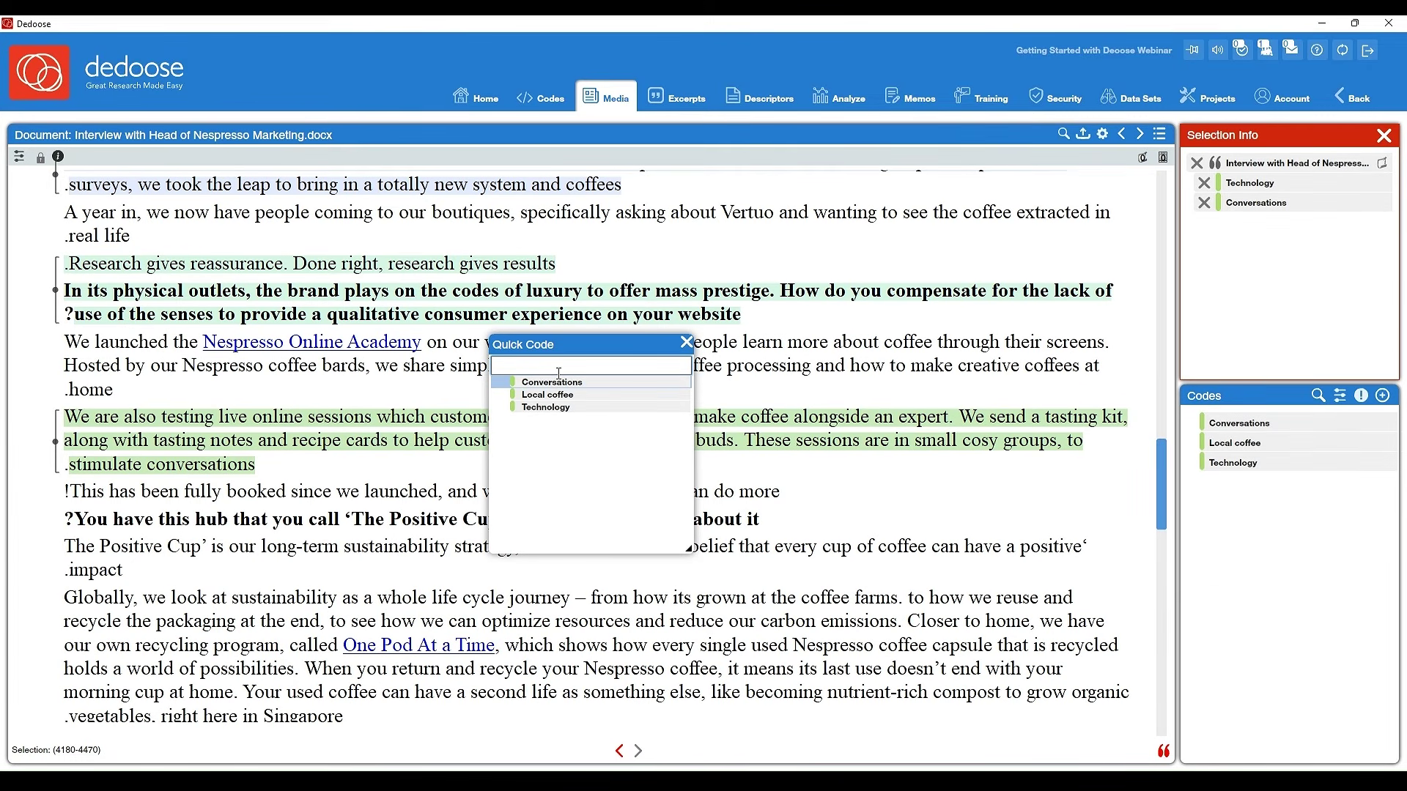
{"action": "type", "text": "loc"}
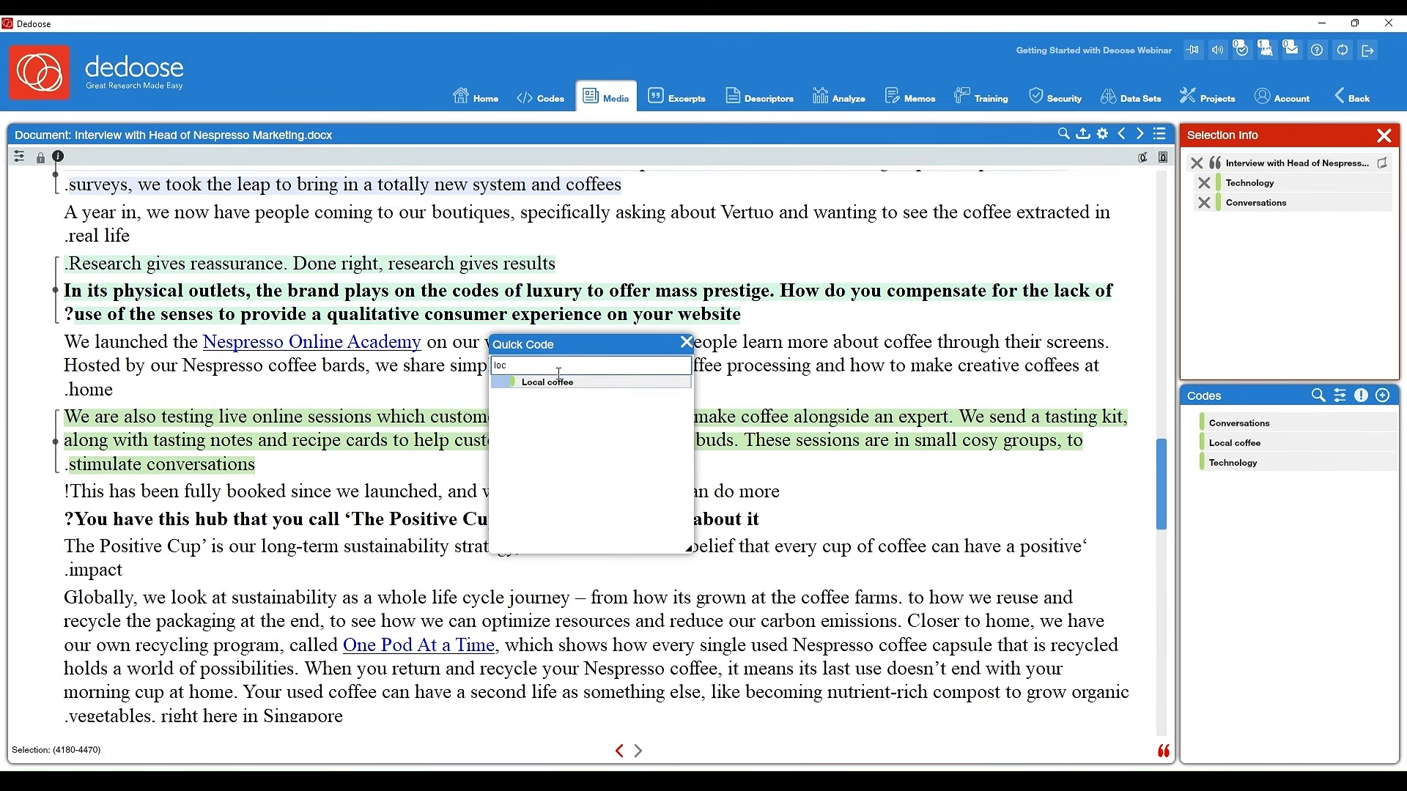
{"action": "left_click", "coordinate": [562, 385]}
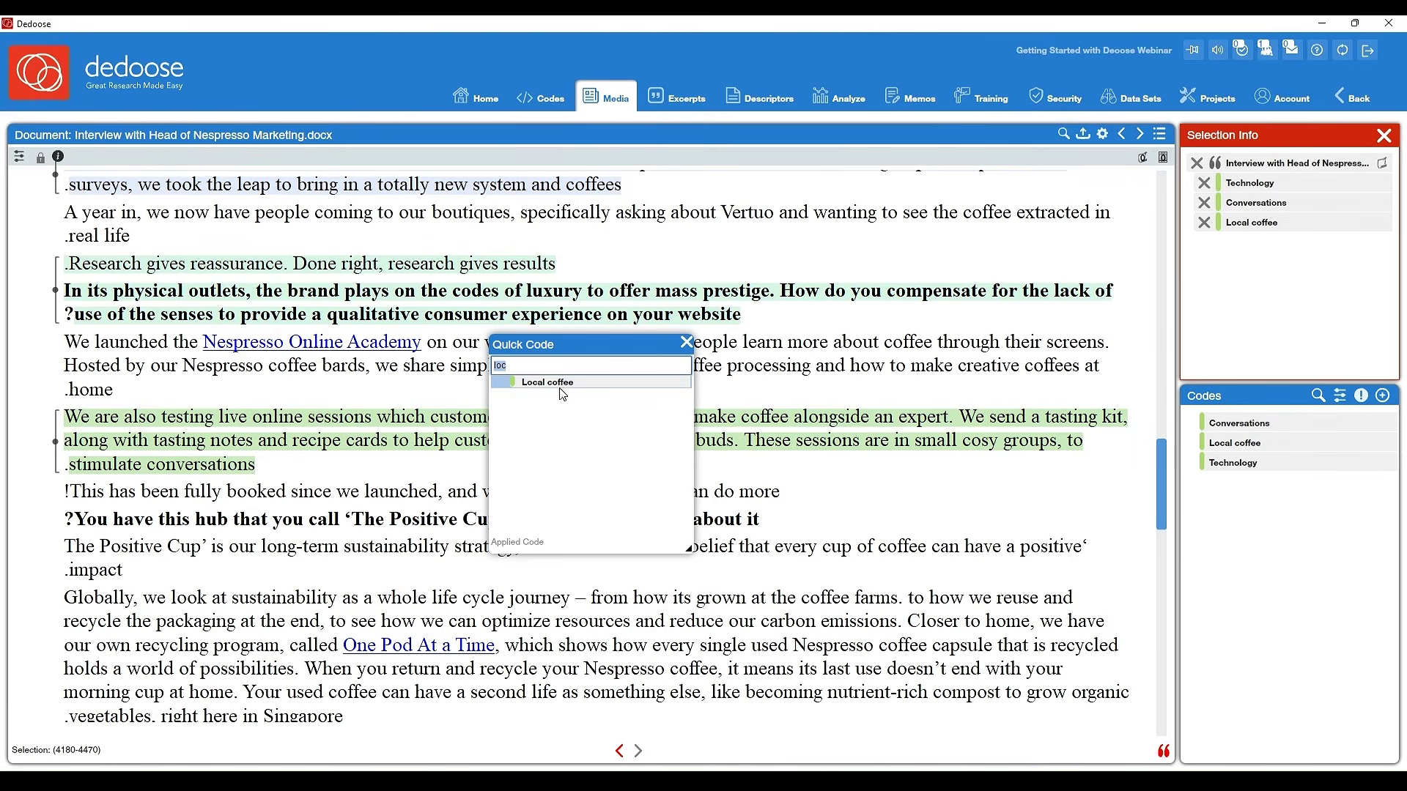
{"action": "key", "text": "BackSpace"}
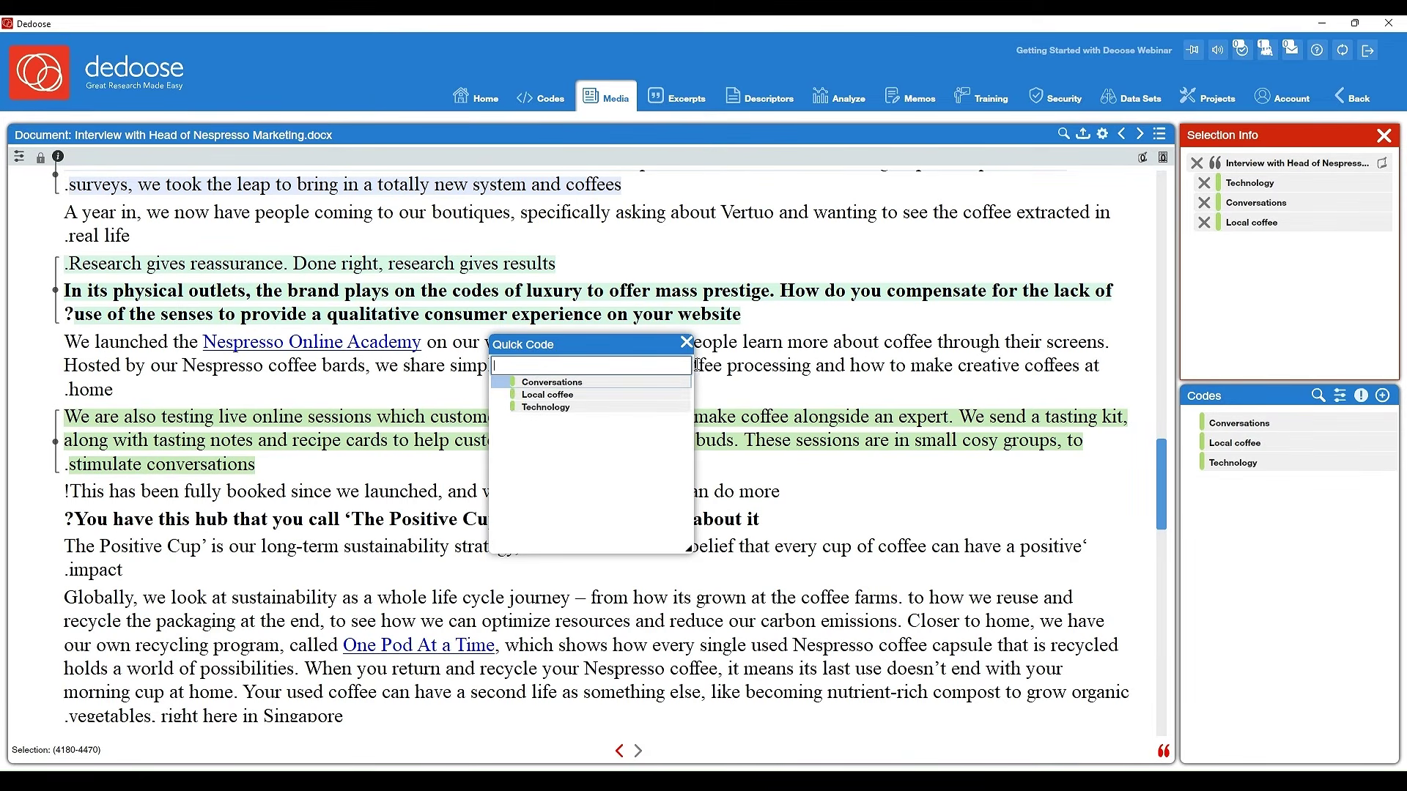
{"action": "left_click", "coordinate": [686, 342]}
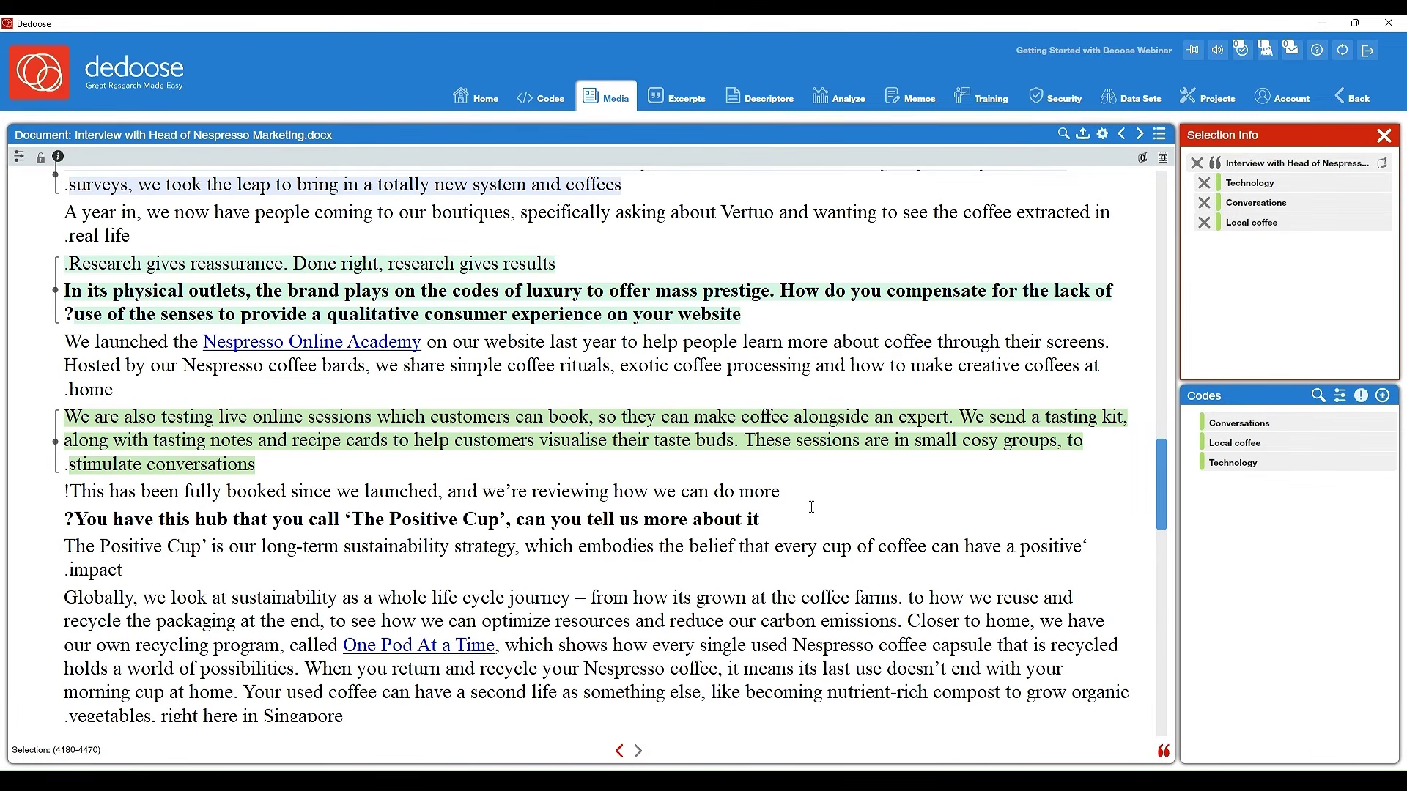
{"action": "left_click", "coordinate": [796, 497]}
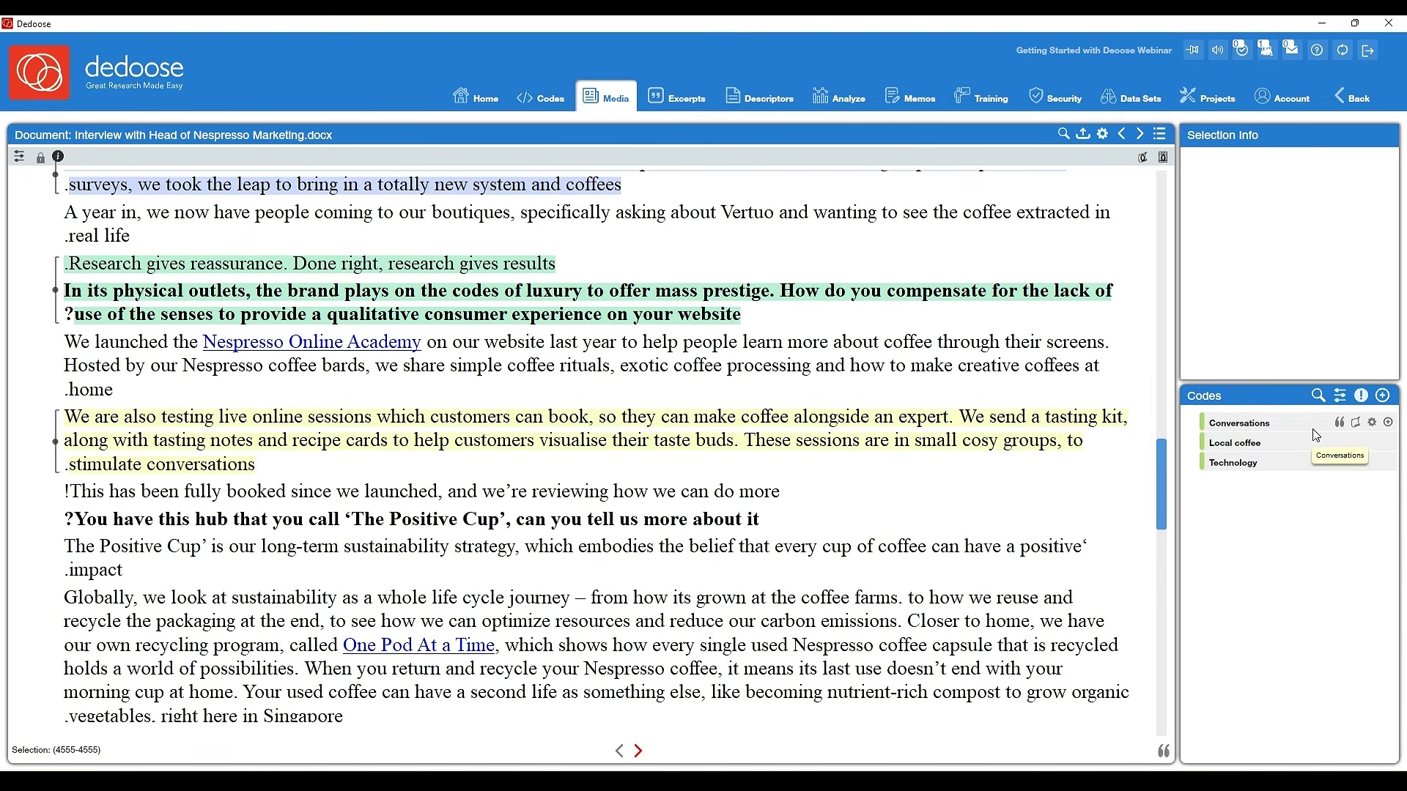
Give the Conversations code the description "coffee stimulating convo"
{"action": "left_click", "coordinate": [1377, 434]}
{"action": "left_click", "coordinate": [641, 356]}
{"action": "type", "text": "coffee"}
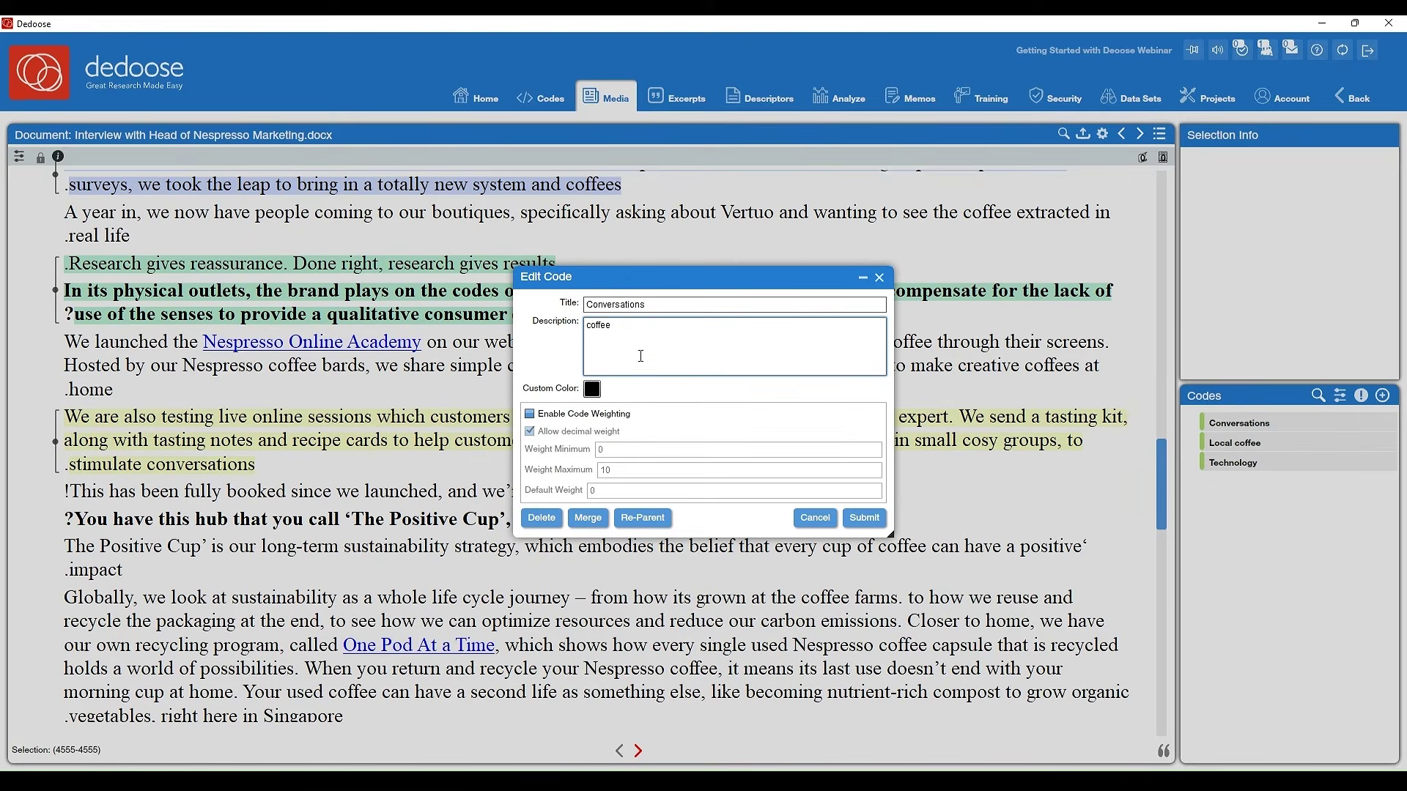
{"action": "type", "text": " stimulating convo"}
{"action": "left_click", "coordinate": [864, 518]}
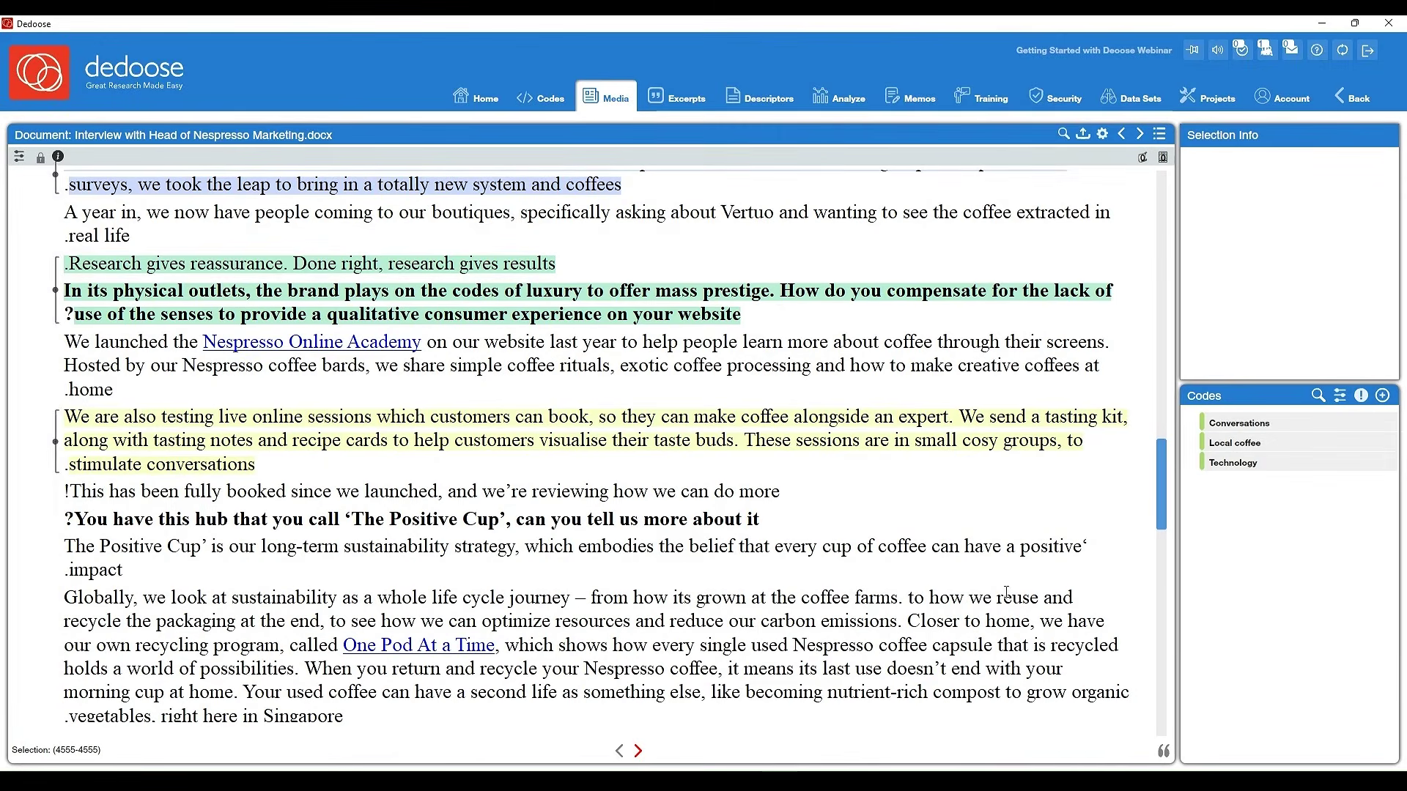
Remove the codes from the "We are also testing live online sessions" excerpt and delete the excerpt itself
{"action": "left_click", "coordinate": [633, 550]}
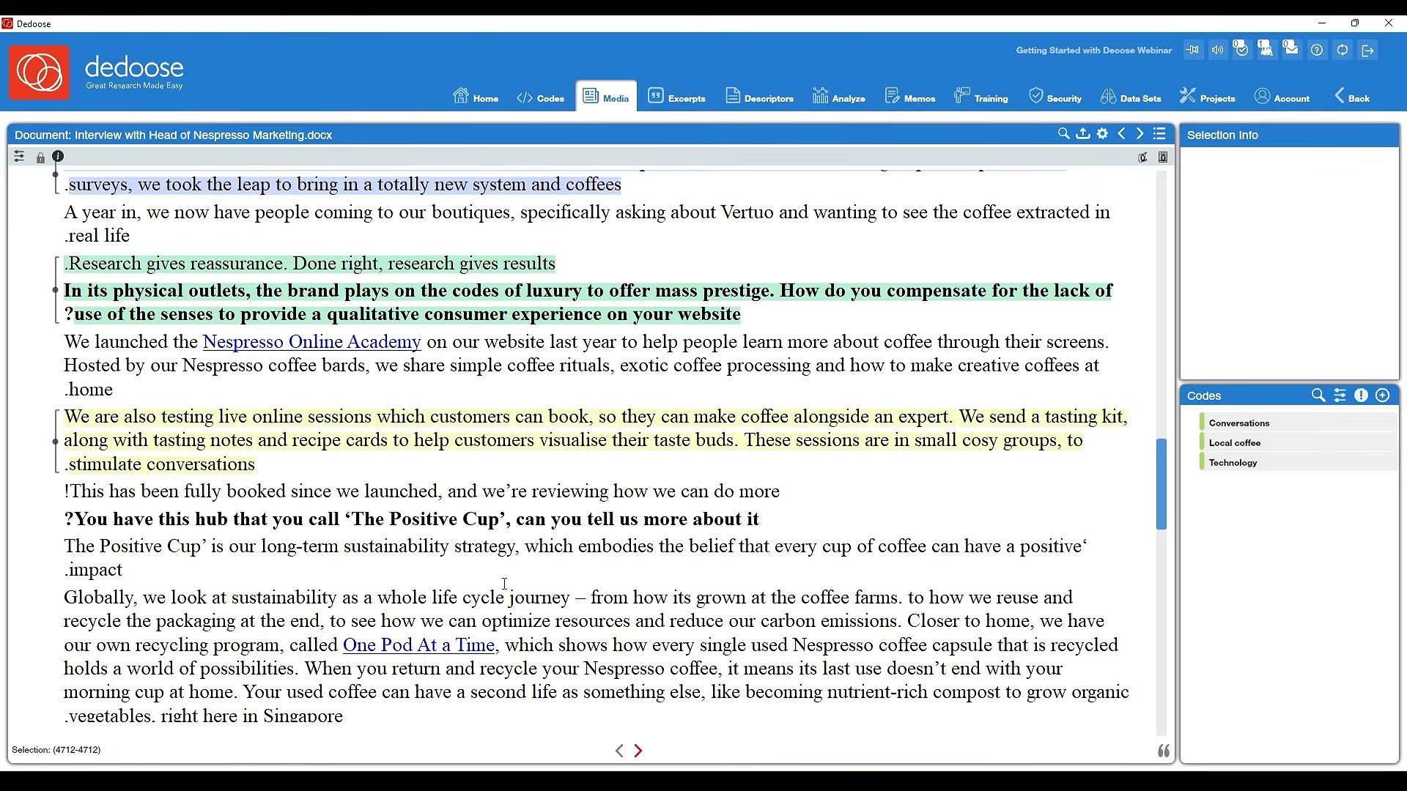
{"action": "mouse_move", "coordinate": [61, 463]}
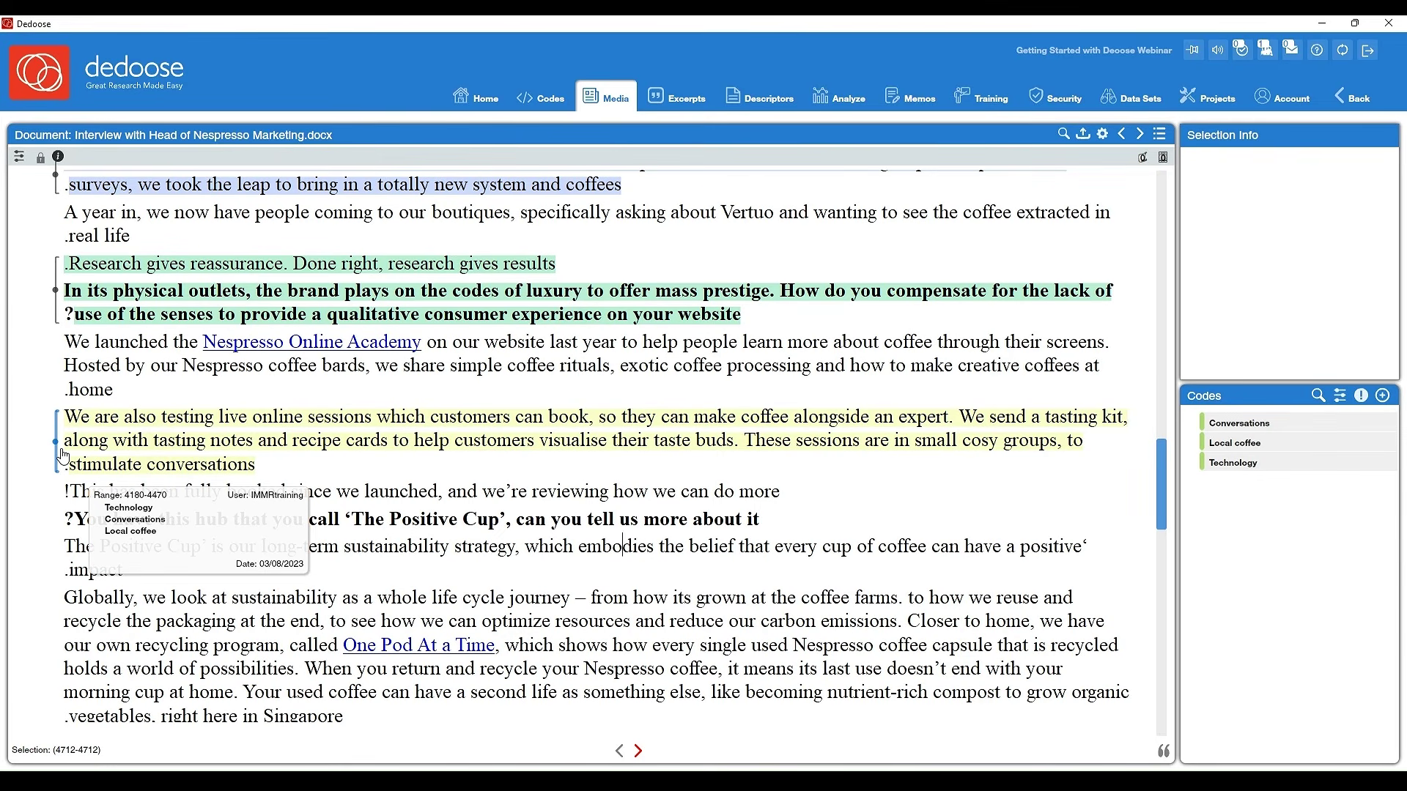
{"action": "left_click", "coordinate": [63, 456]}
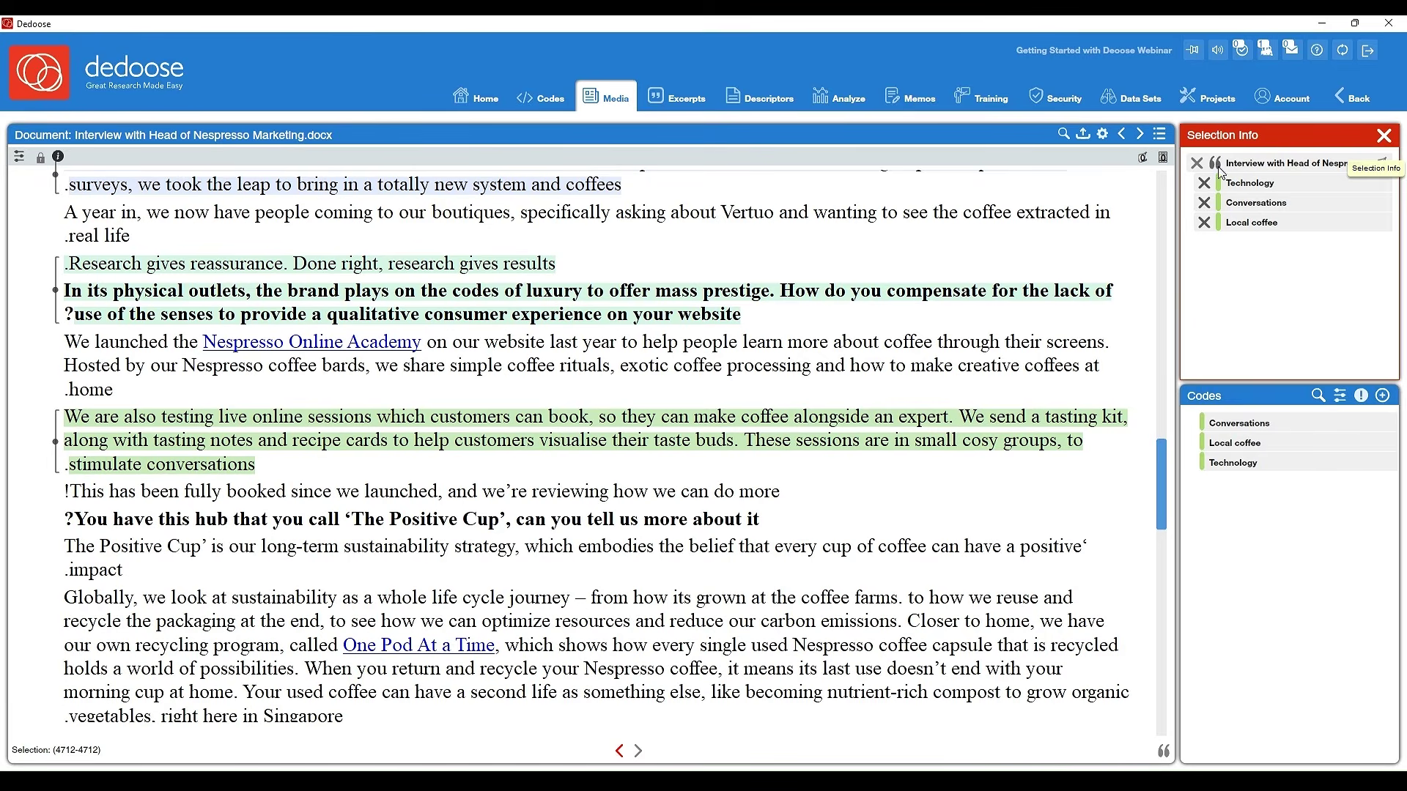
{"action": "left_click", "coordinate": [1205, 223]}
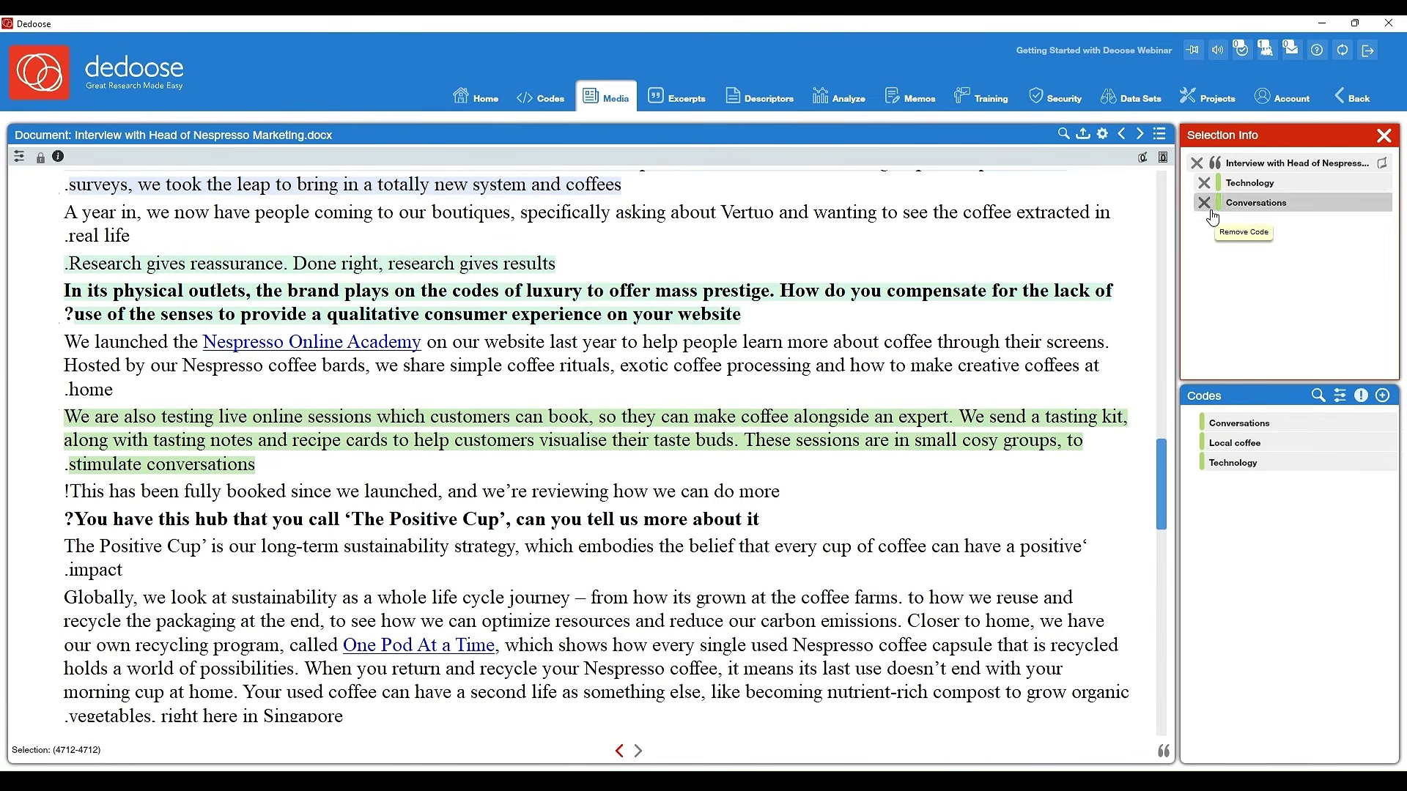
{"action": "left_click", "coordinate": [1205, 203]}
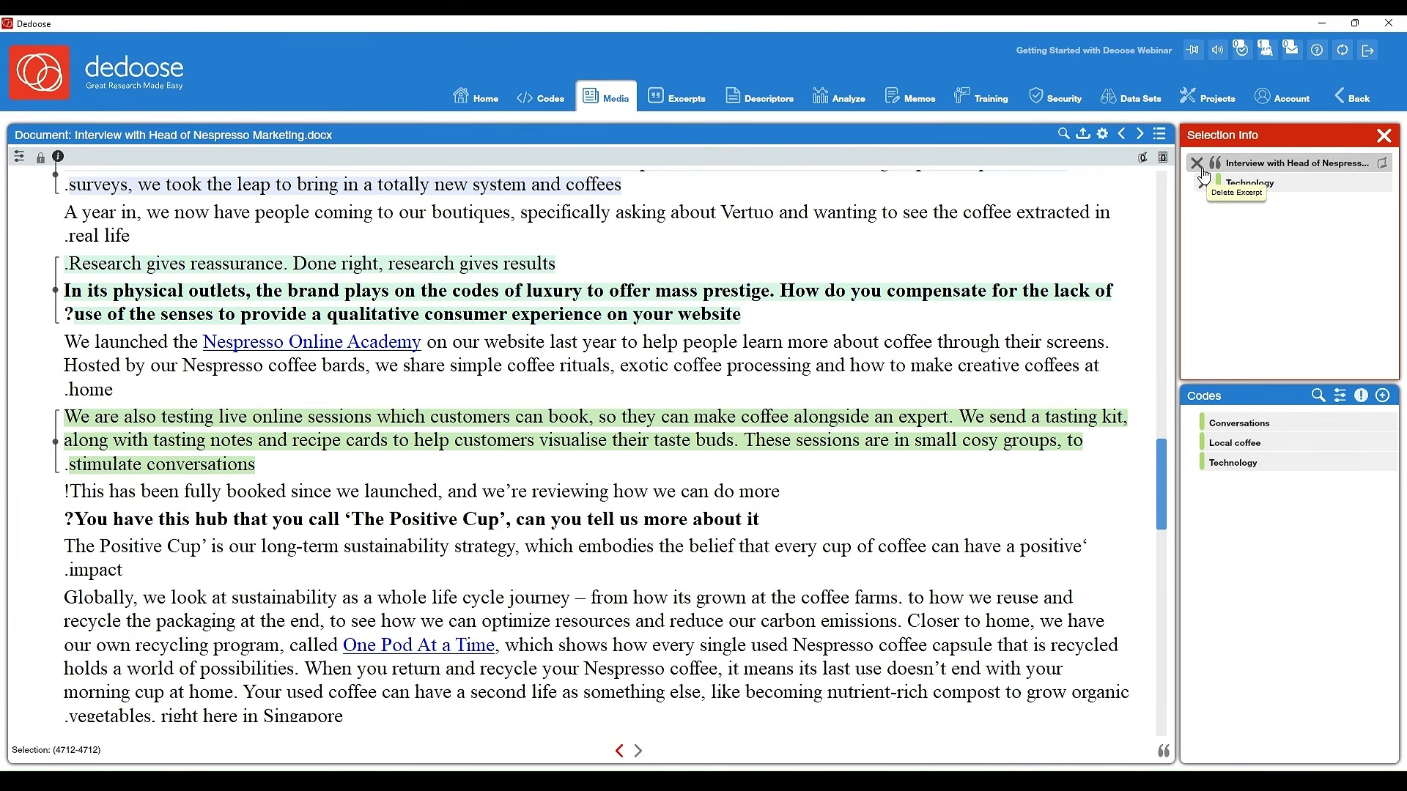
{"action": "left_click", "coordinate": [1204, 183]}
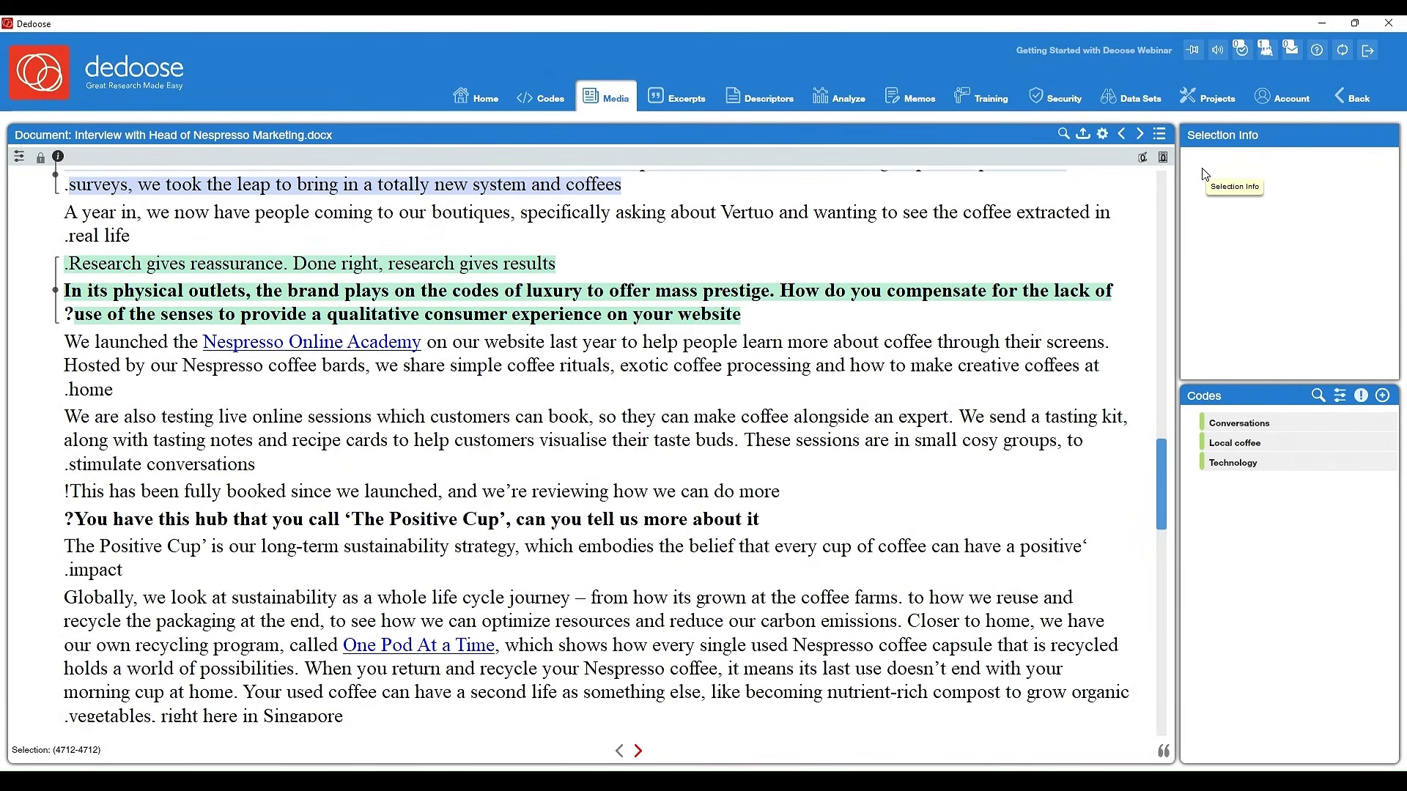
{"action": "left_click", "coordinate": [868, 470]}
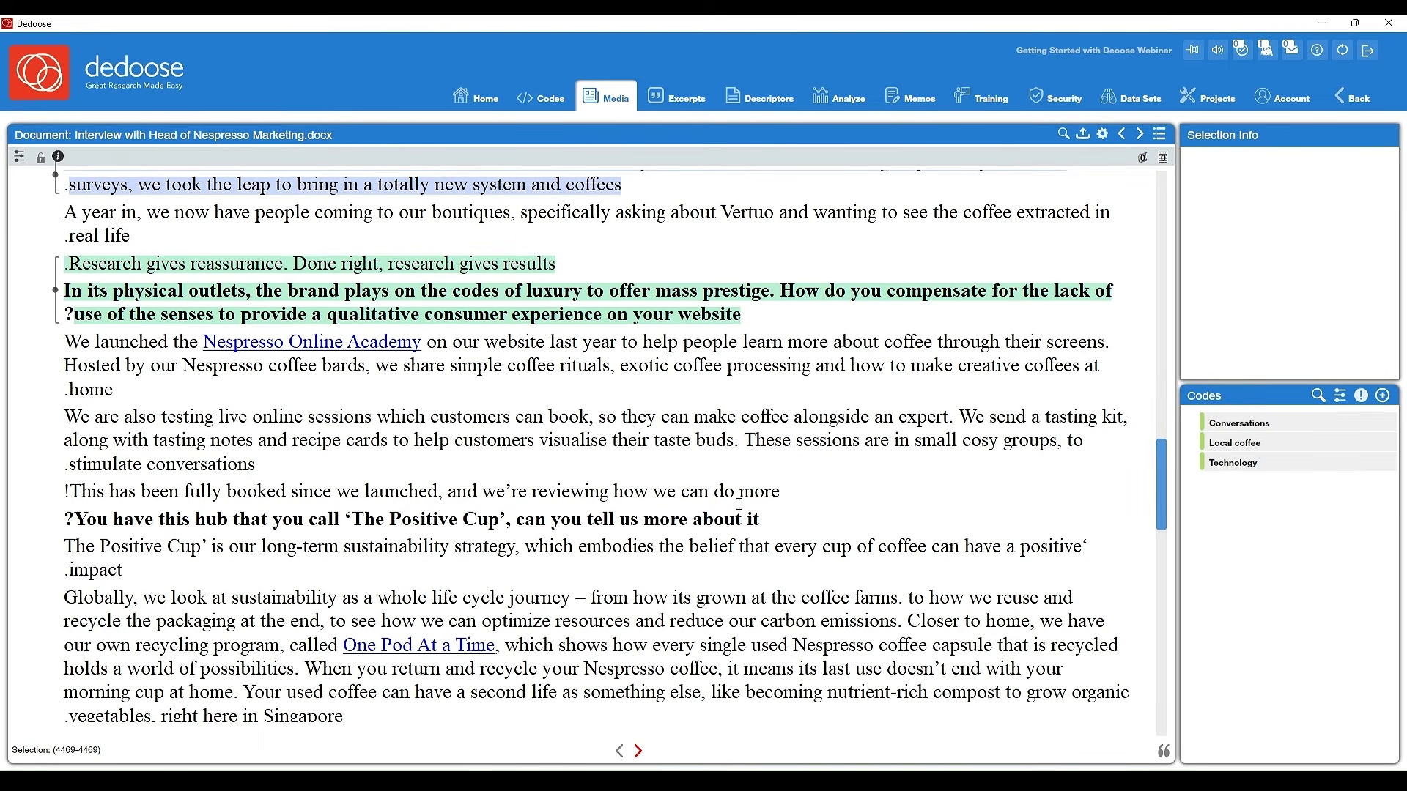
{"action": "scroll", "coordinate": [699, 530], "scroll_direction": "up", "scroll_amount": 3}
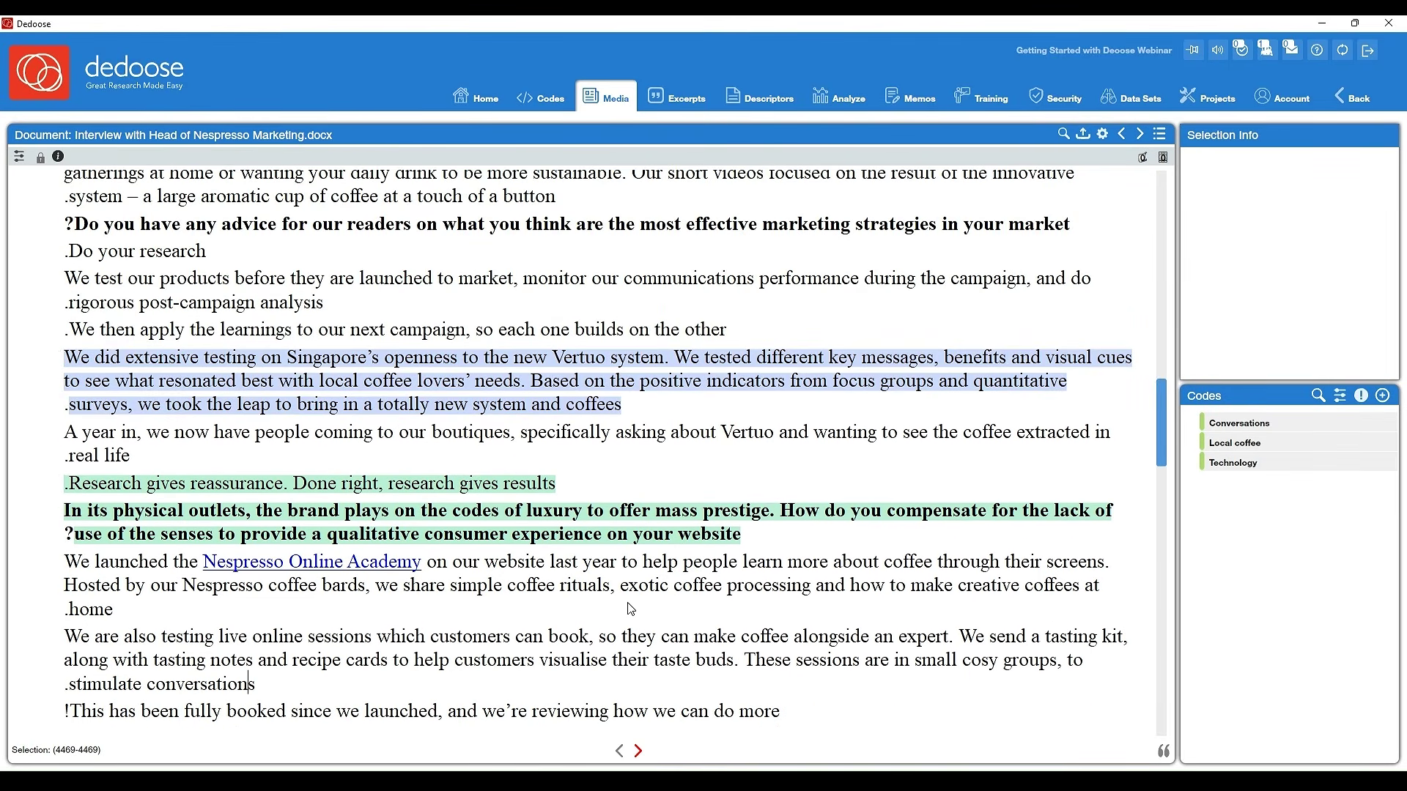
{"action": "left_click", "coordinate": [110, 608]}
{"action": "scroll", "coordinate": [383, 423], "scroll_direction": "down", "scroll_amount": 3}
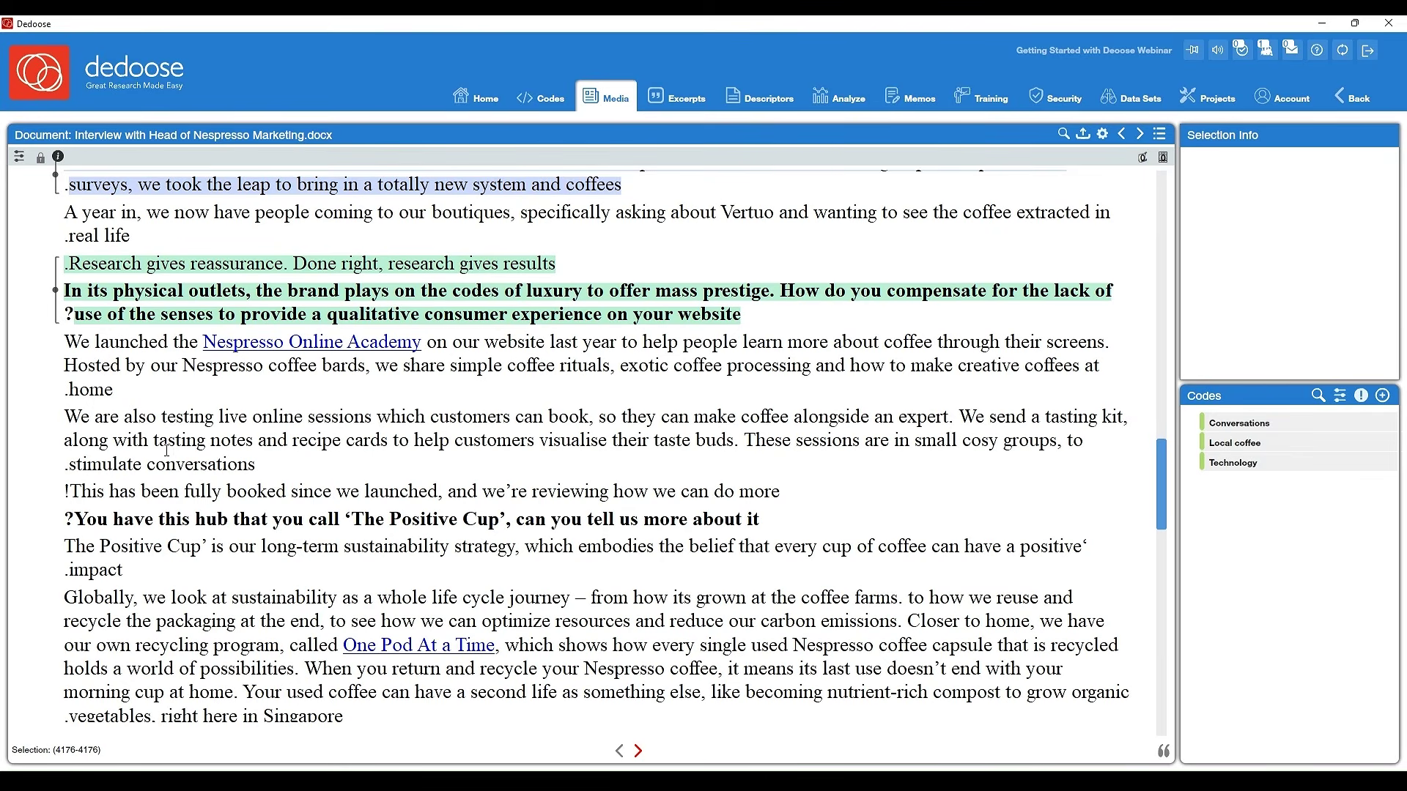
Link a new memo titled "Research" with the text "brilliant thoughts..." to the "Research gives reassurance" excerpt, and preview the linked memo
{"action": "mouse_move", "coordinate": [65, 306]}
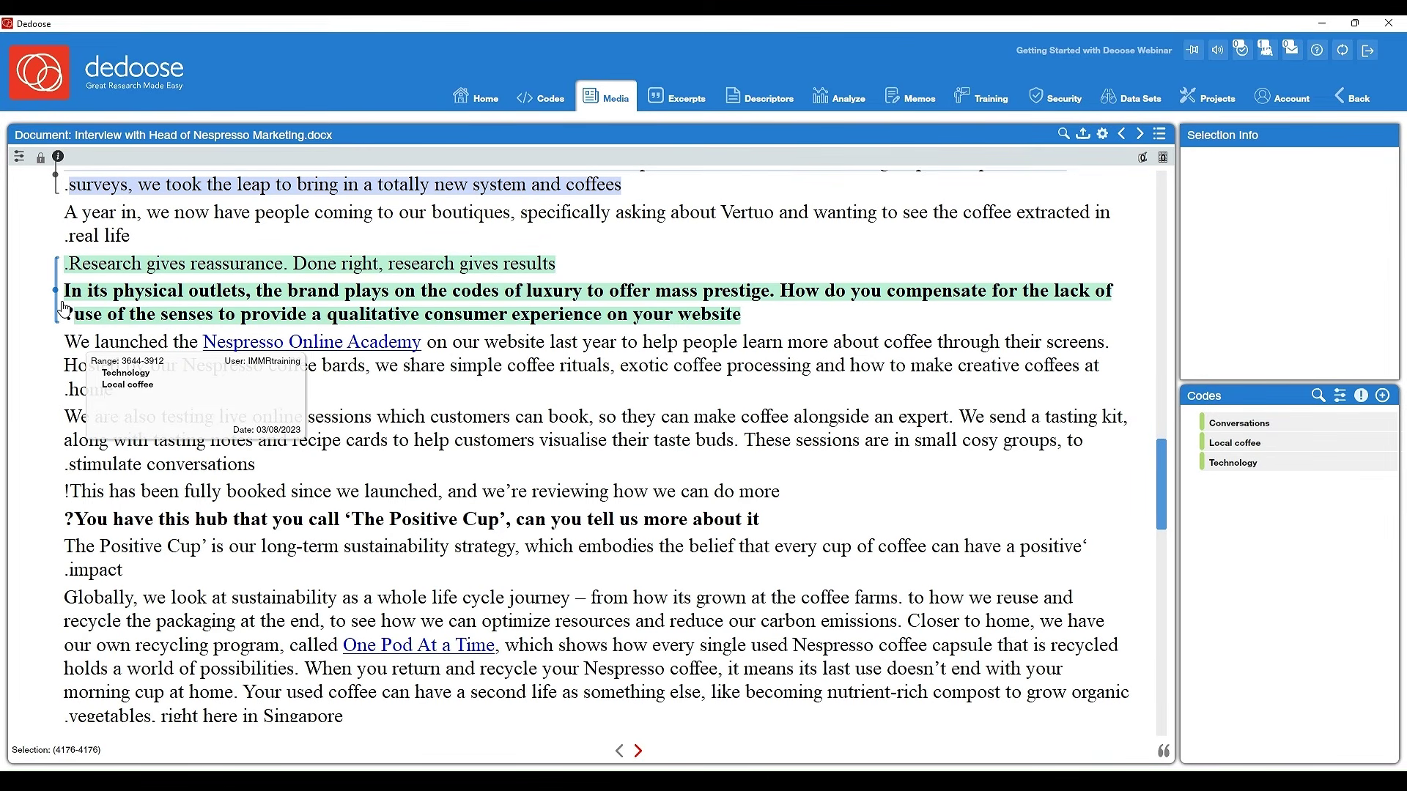
{"action": "left_click", "coordinate": [65, 309]}
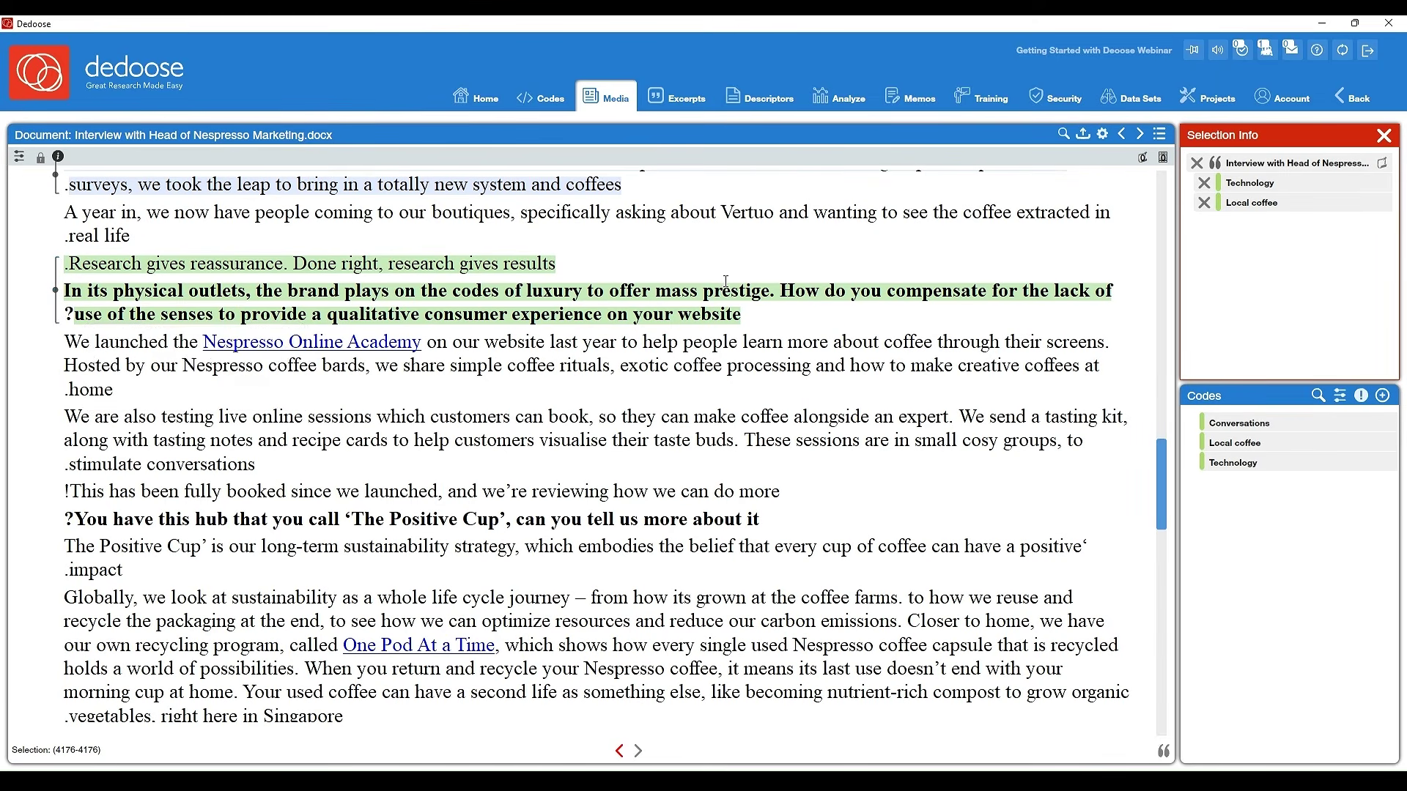
{"action": "left_click", "coordinate": [1388, 174]}
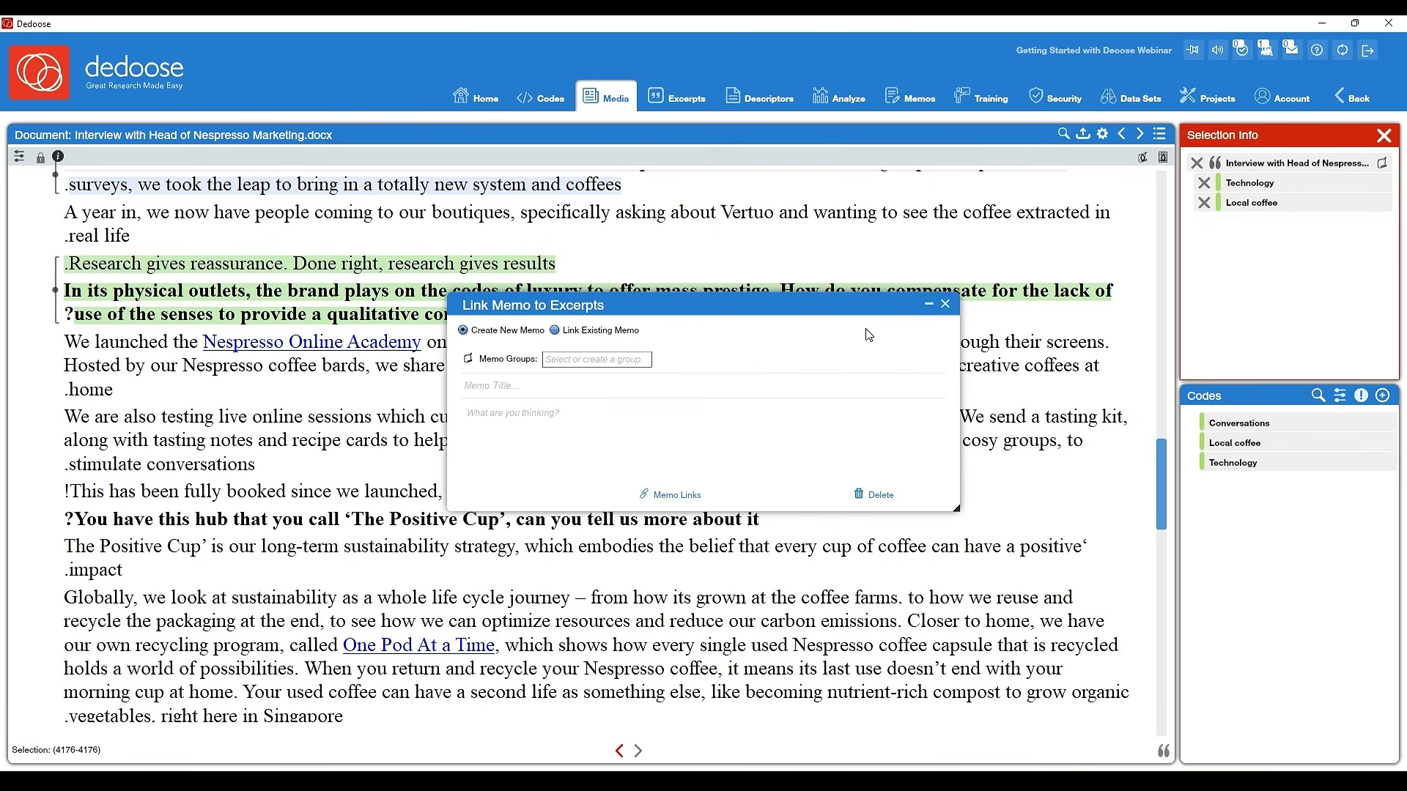
{"action": "left_click", "coordinate": [496, 388]}
{"action": "type", "text": "Research"}
{"action": "left_click", "coordinate": [556, 428]}
{"action": "type", "text": "brilliant thoughts..."}
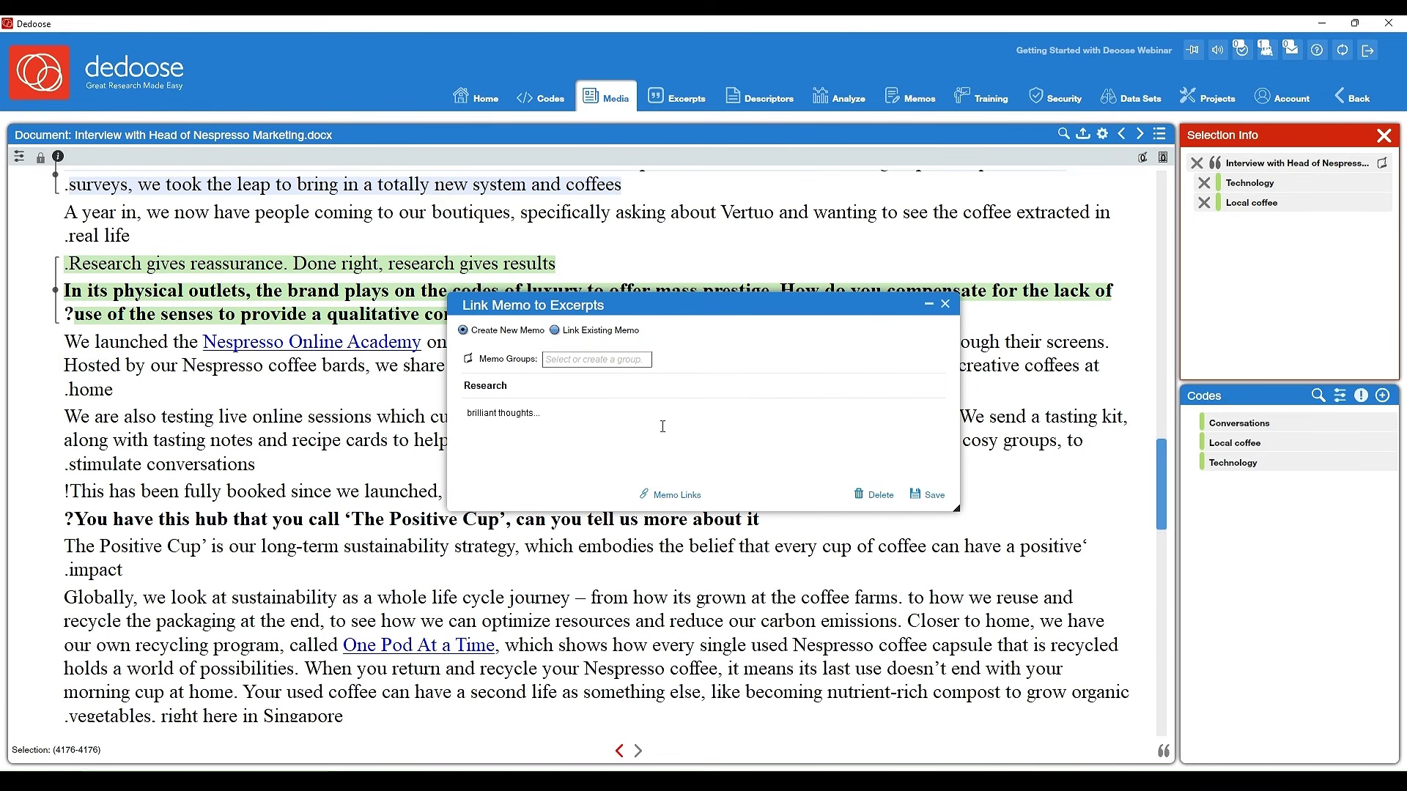
{"action": "left_click", "coordinate": [929, 496]}
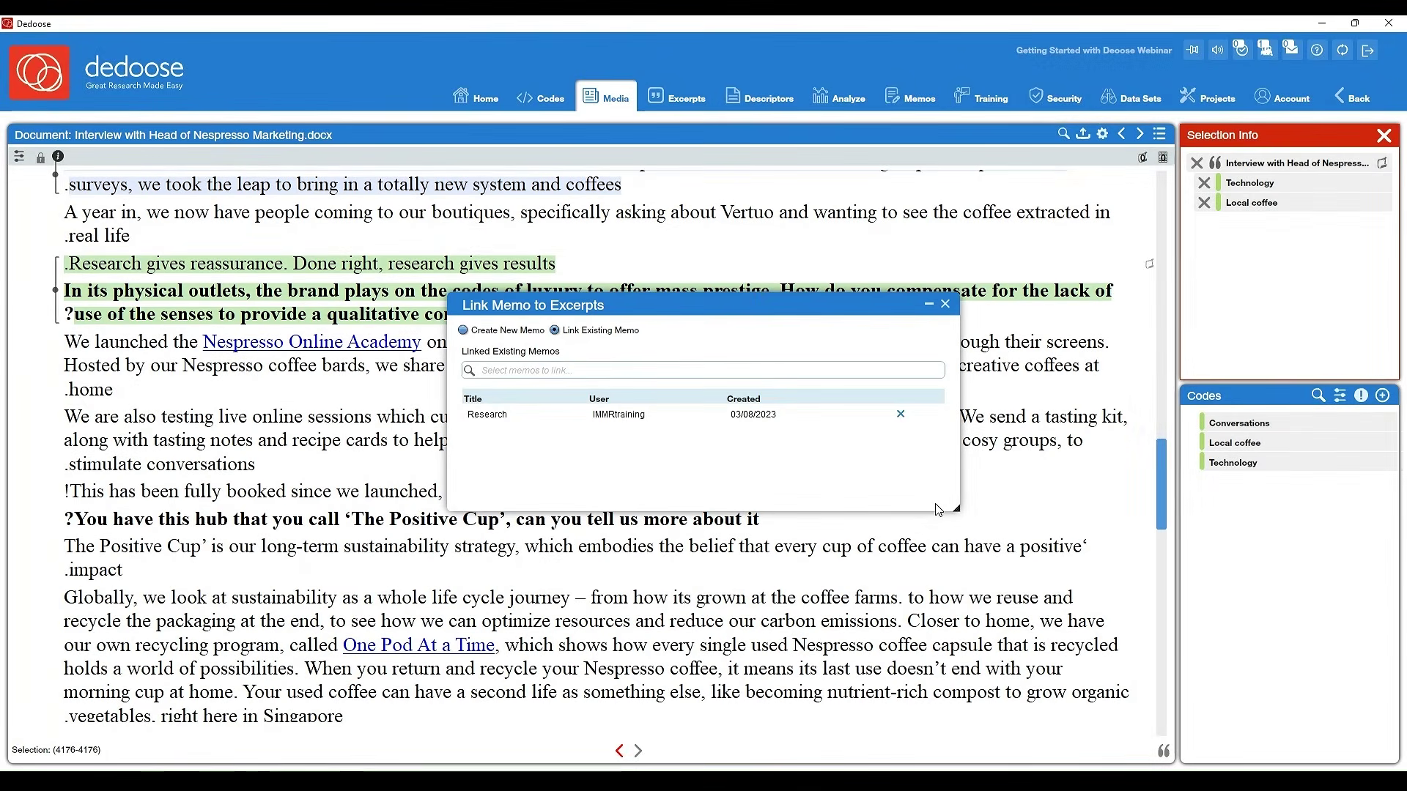
{"action": "mouse_move", "coordinate": [661, 425]}
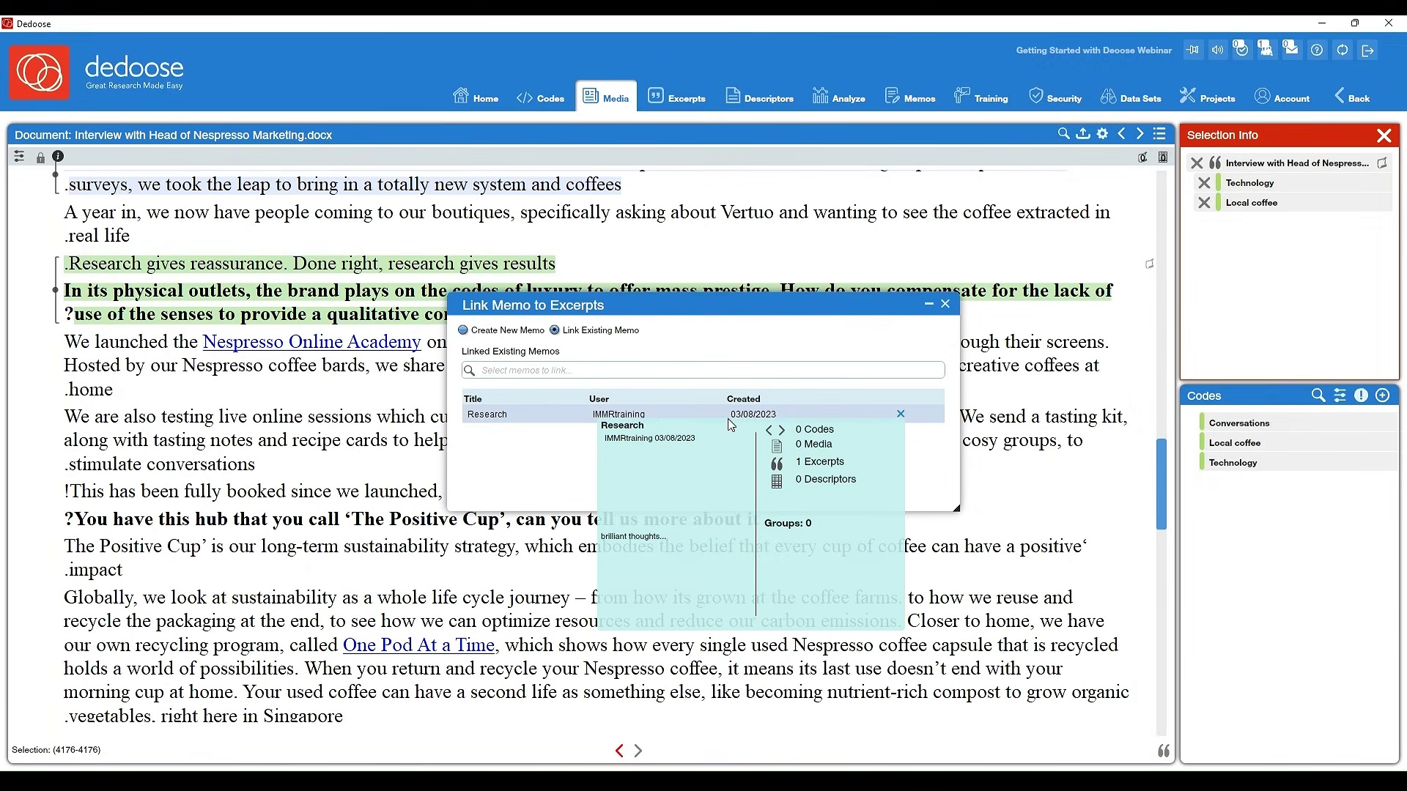
{"action": "left_click", "coordinate": [945, 303]}
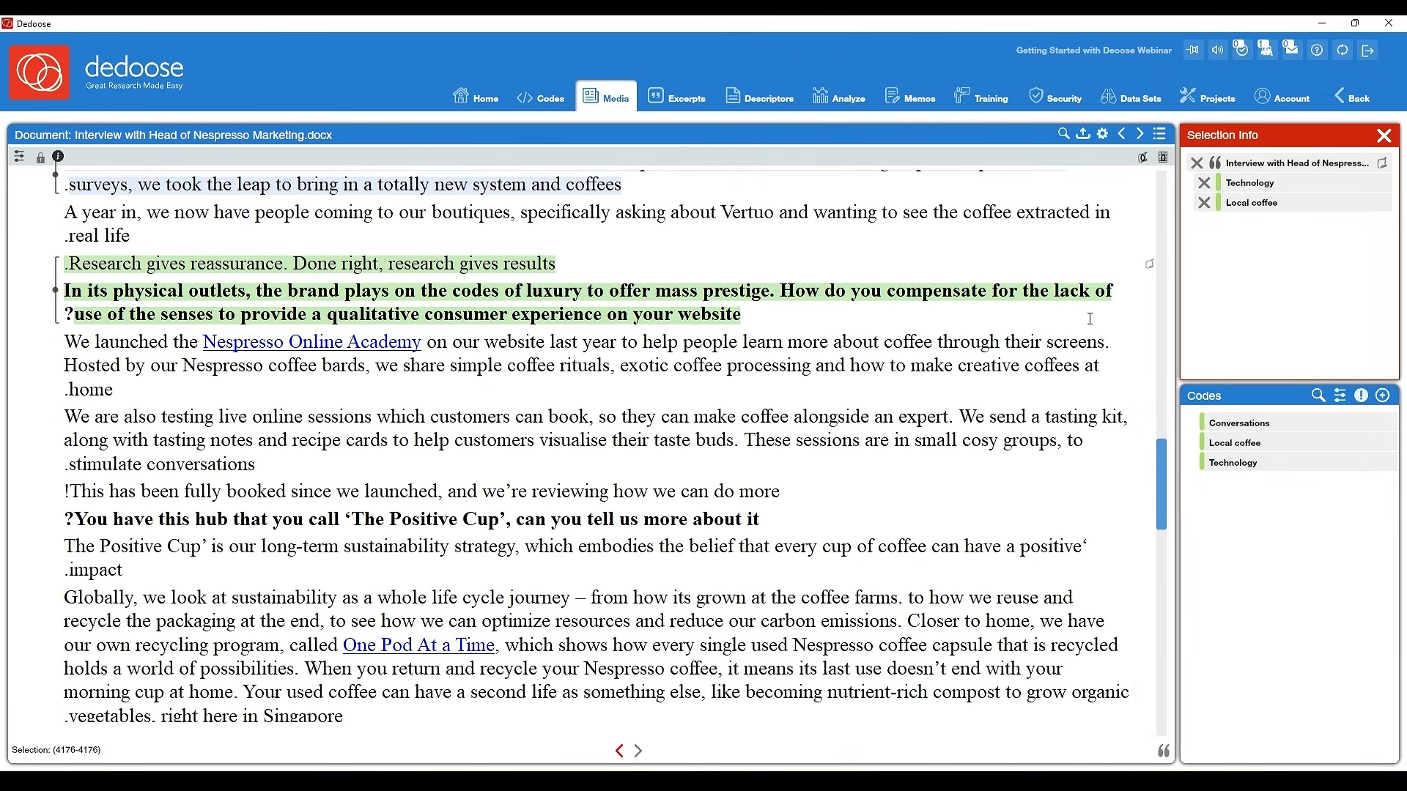
{"action": "mouse_move", "coordinate": [1157, 282]}
{"action": "left_click", "coordinate": [687, 442]}
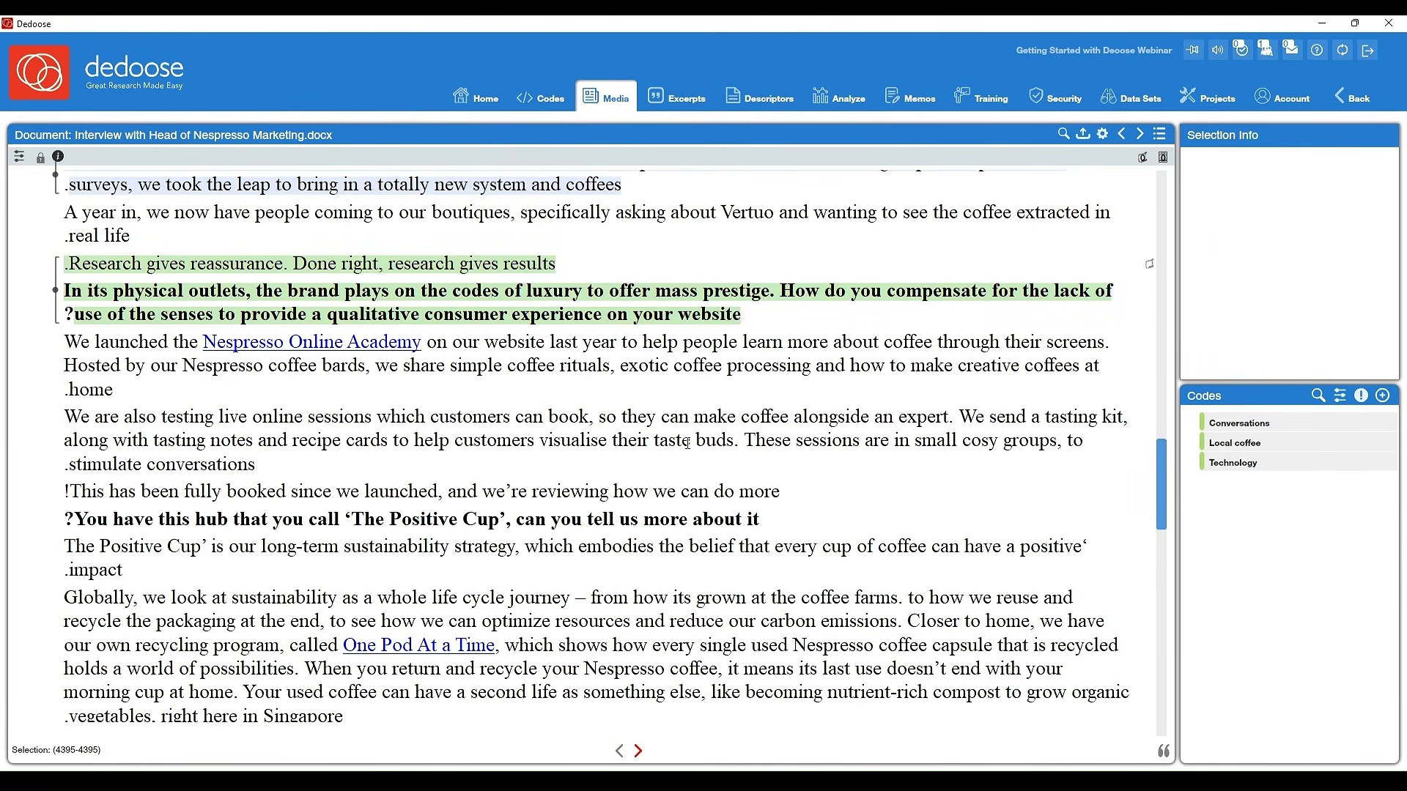
Code the passage from "so they can make coffee alongside an expert" through "stimulate conversations" with Conversations
{"action": "left_click_drag", "start_coordinate": [607, 422], "coordinate": [473, 478]}
{"action": "left_click_drag", "start_coordinate": [278, 474], "coordinate": [258, 472]}
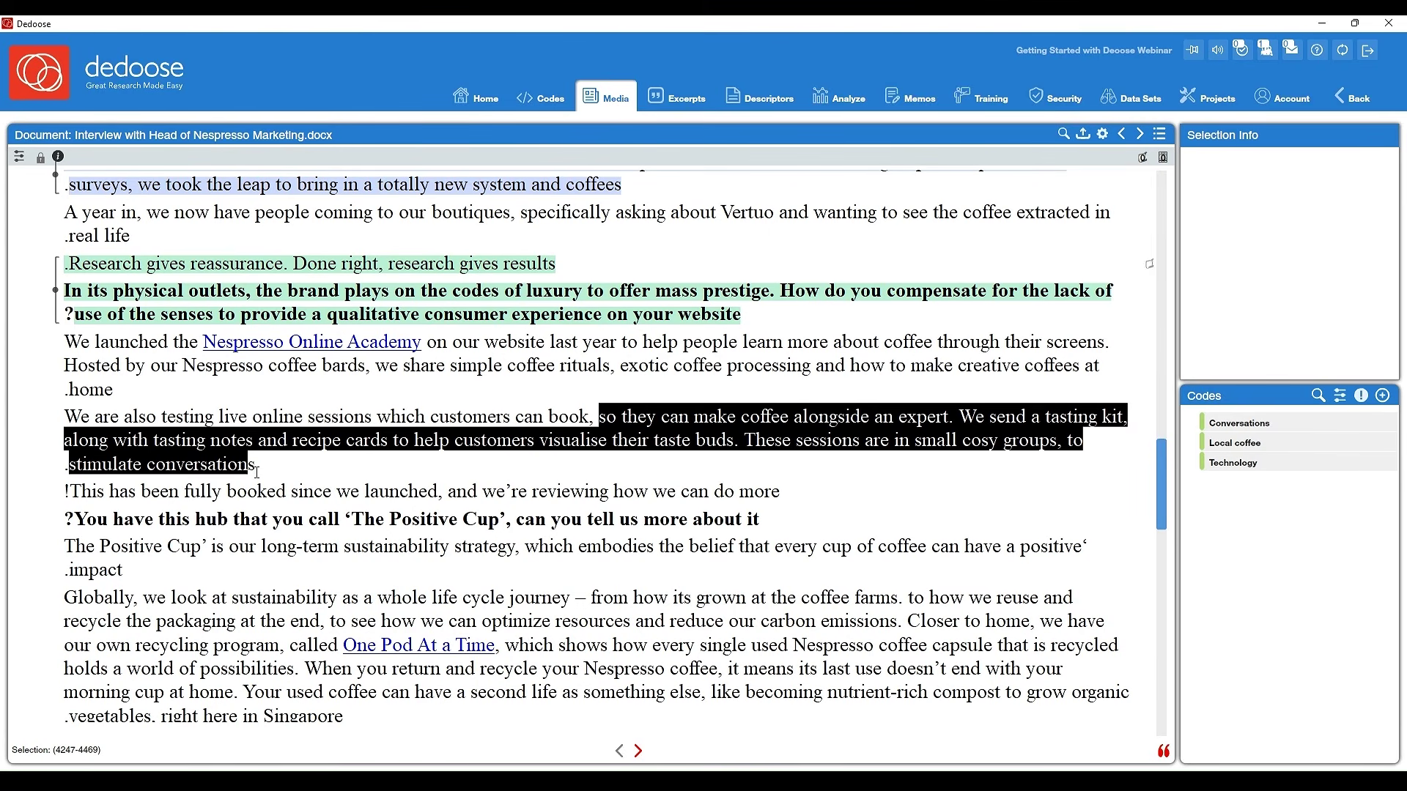
{"action": "double_click", "coordinate": [1245, 423]}
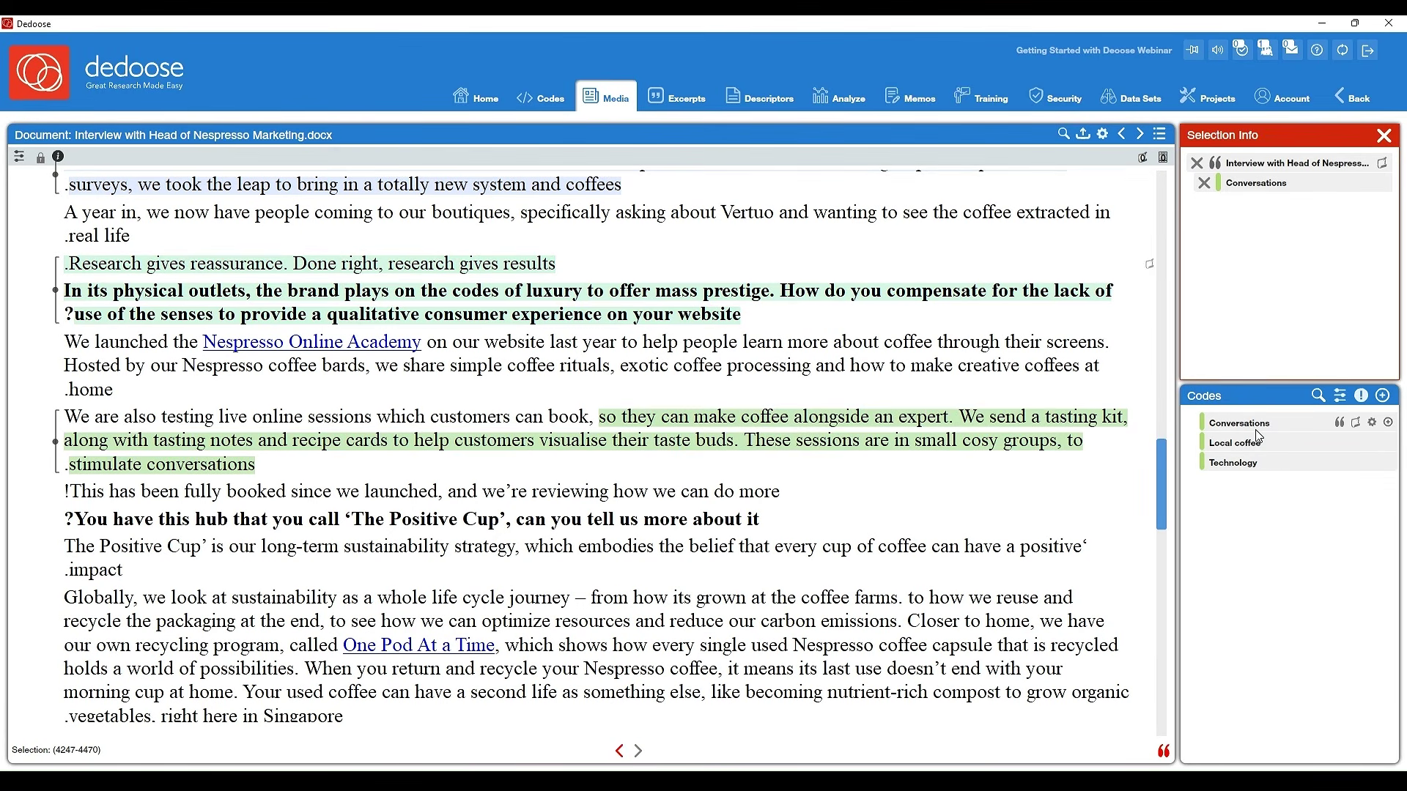
Link a new memo titled "title", with a row of dots as text and in a new memo group "Analytical", to the Conversations excerpt
{"action": "left_click", "coordinate": [1384, 164]}
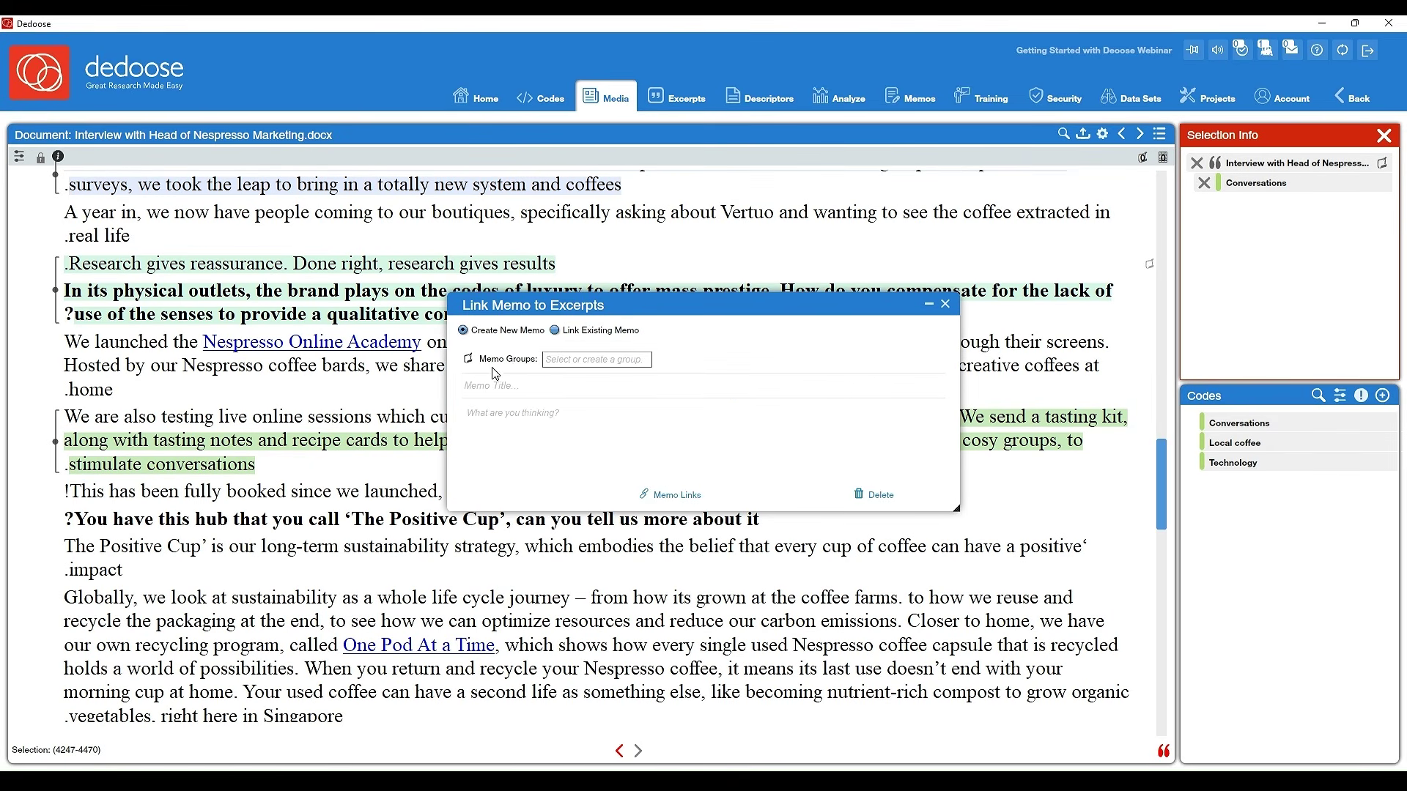
{"action": "left_click", "coordinate": [581, 368]}
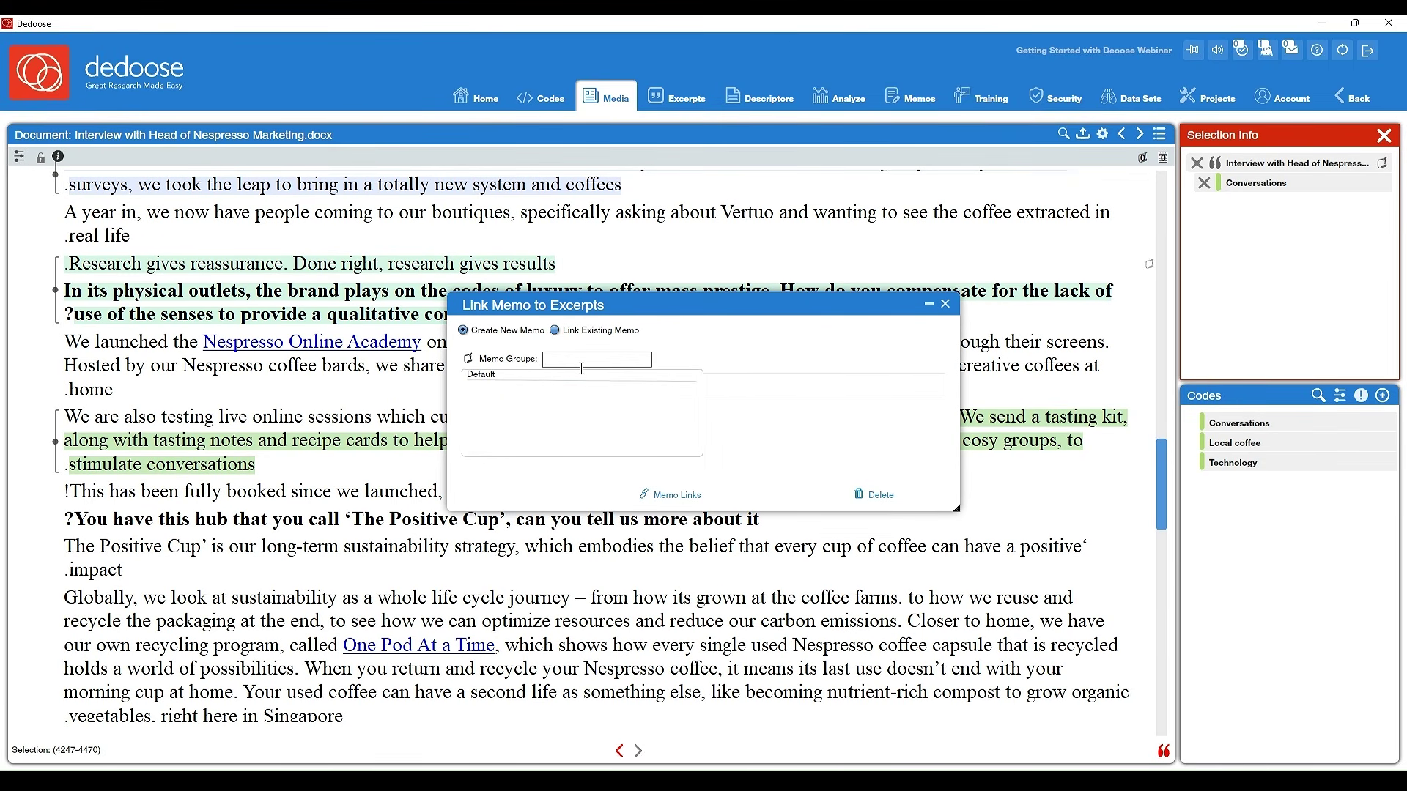
{"action": "type", "text": "Analytical"}
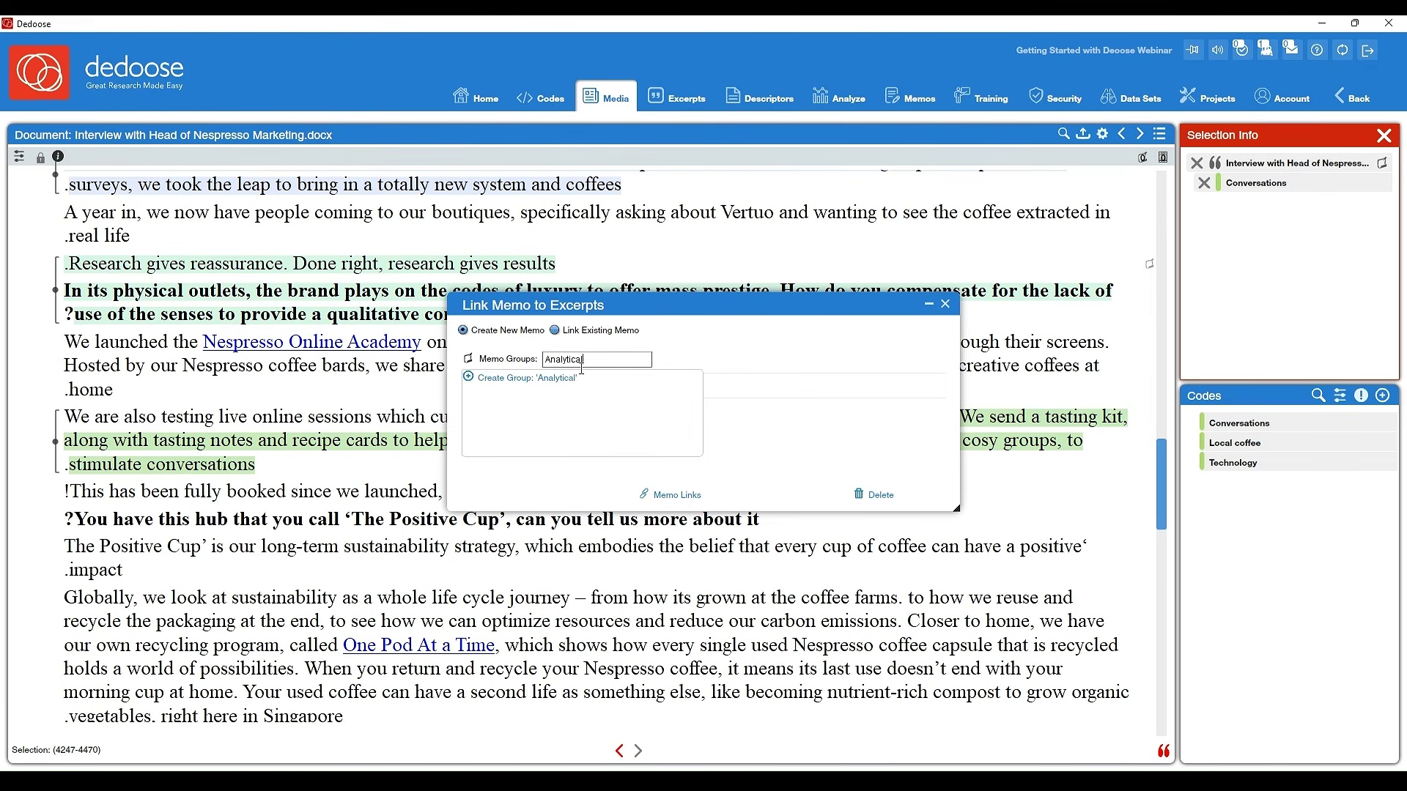
{"action": "left_click", "coordinate": [496, 386]}
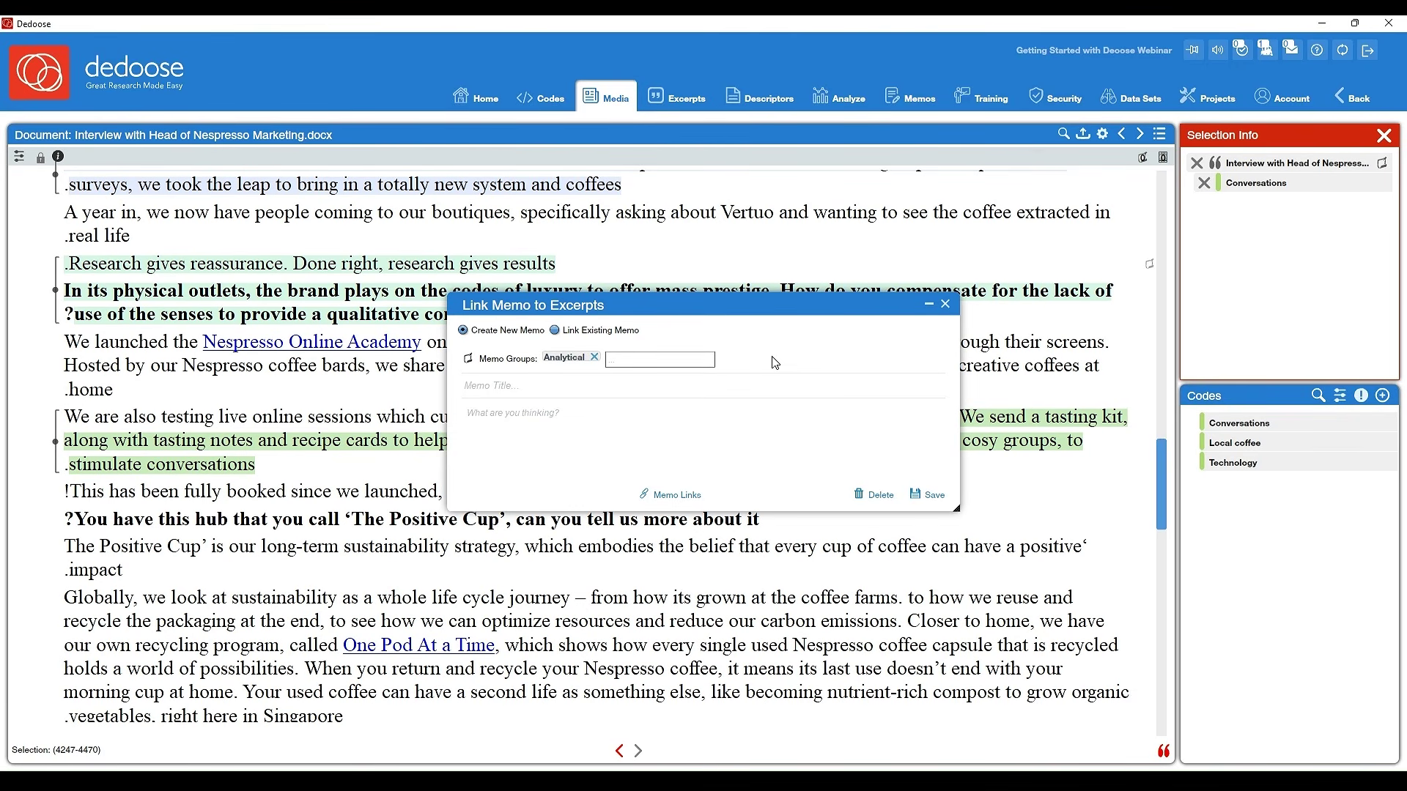
{"action": "left_click", "coordinate": [522, 386]}
{"action": "type", "text": "title"}
{"action": "left_click", "coordinate": [534, 416]}
{"action": "left_click", "coordinate": [928, 496]}
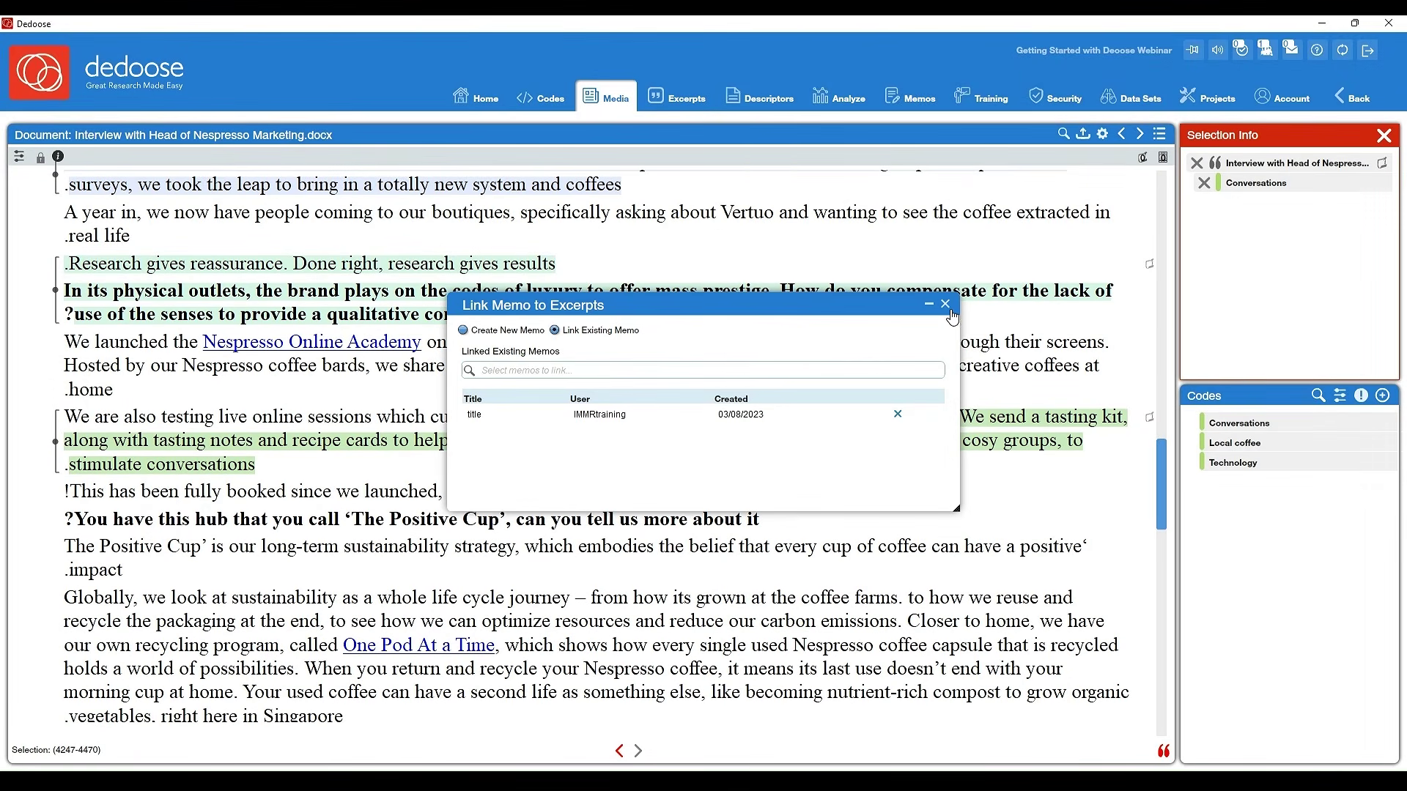
{"action": "left_click", "coordinate": [946, 304]}
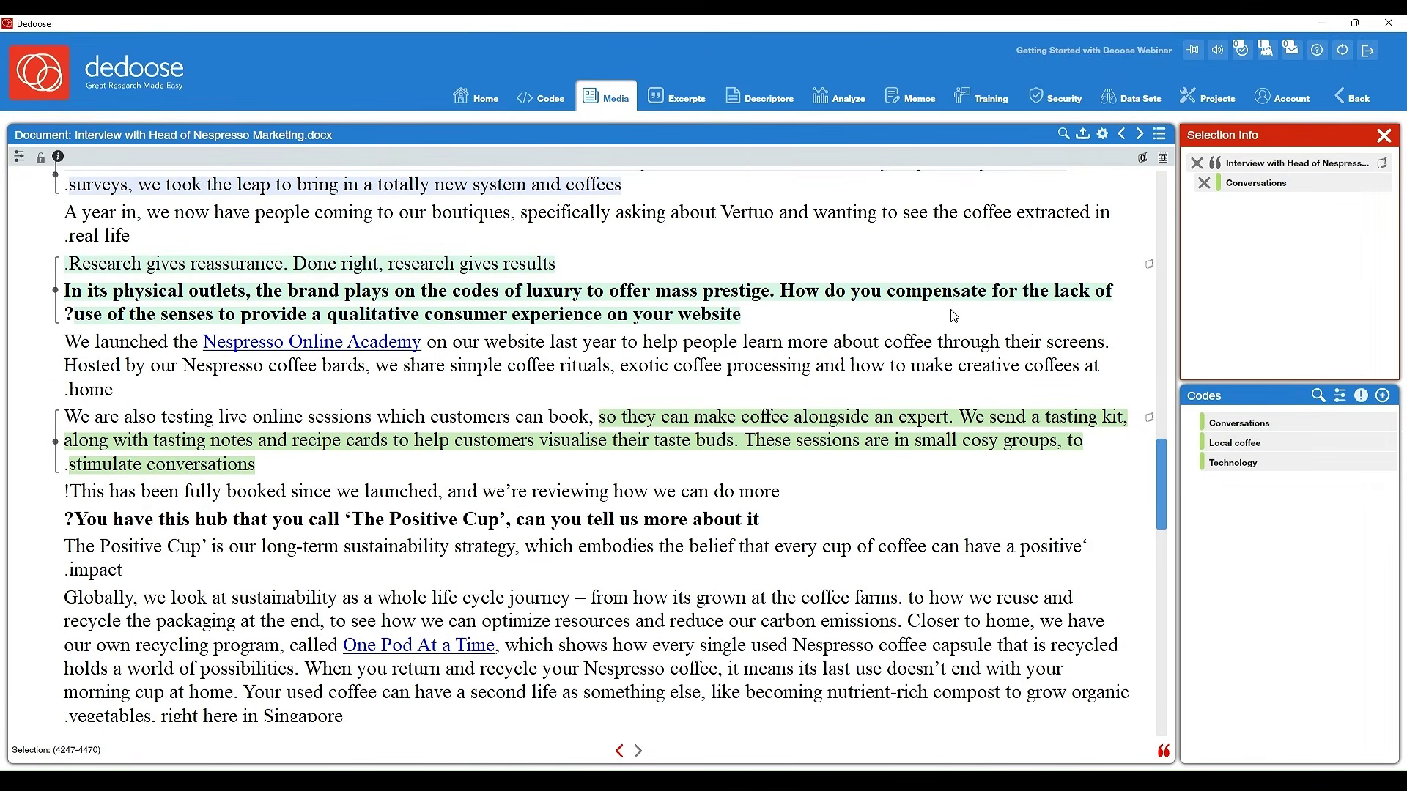
{"action": "left_click", "coordinate": [858, 367]}
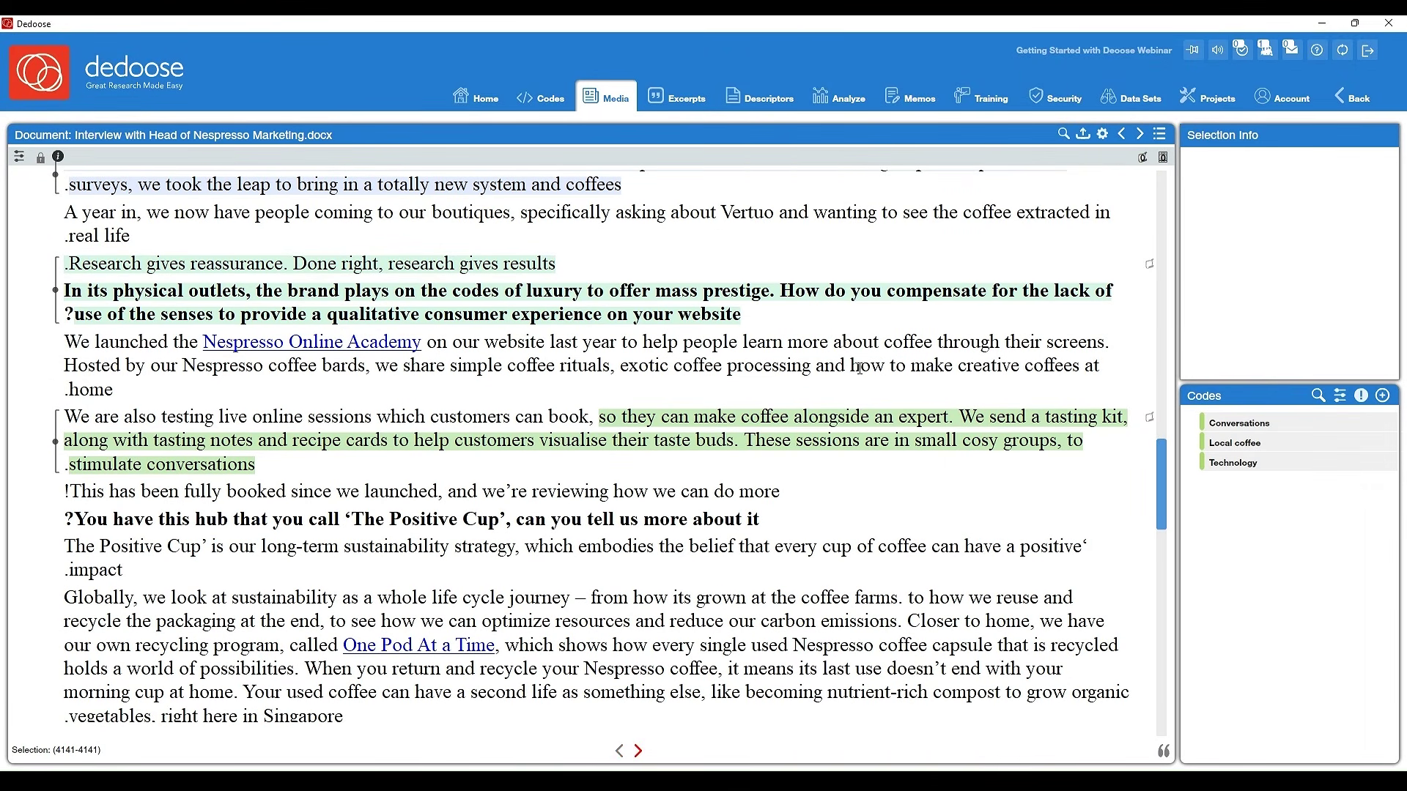
Open the Memos workspace and switch the memo list to grid view
{"action": "left_click", "coordinate": [914, 109]}
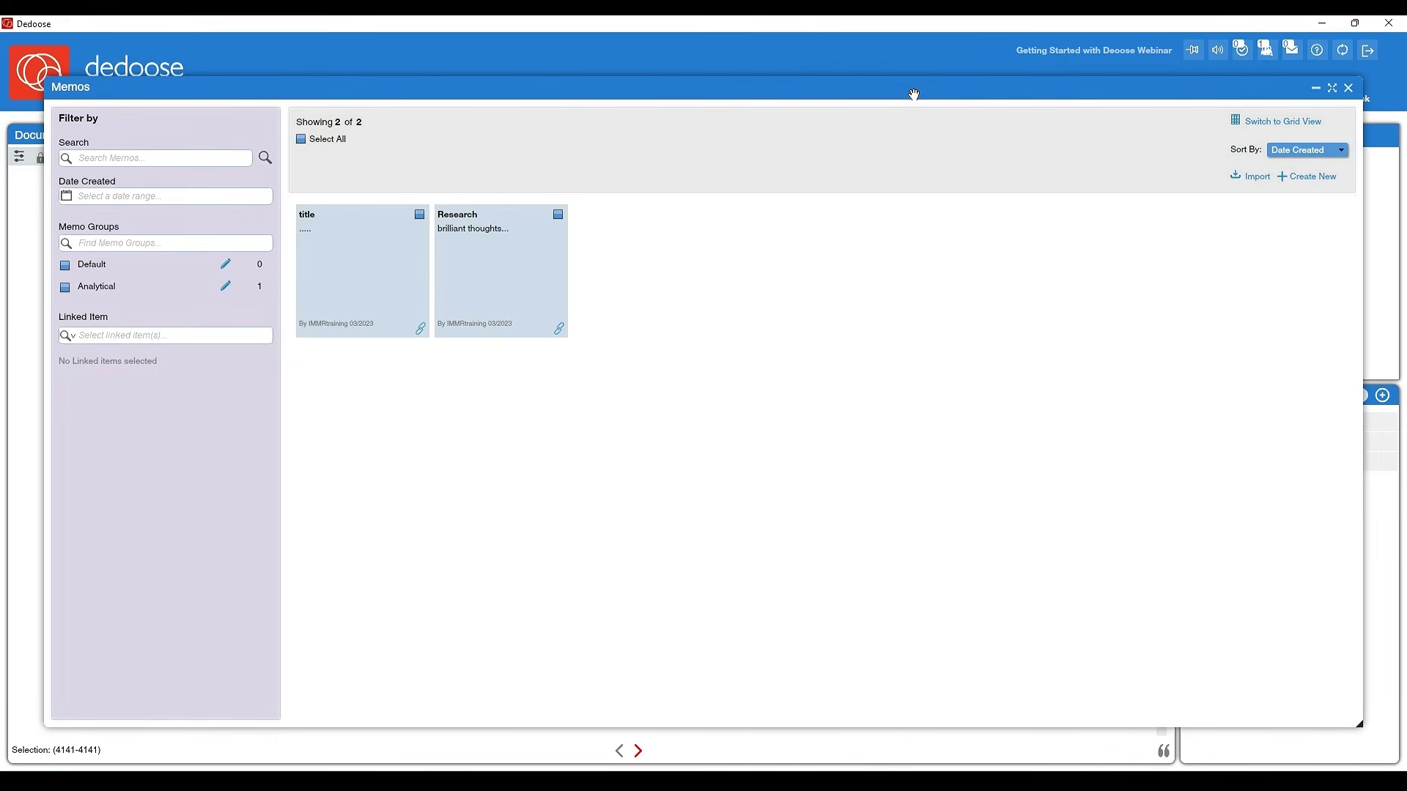
{"action": "left_click", "coordinate": [1270, 134]}
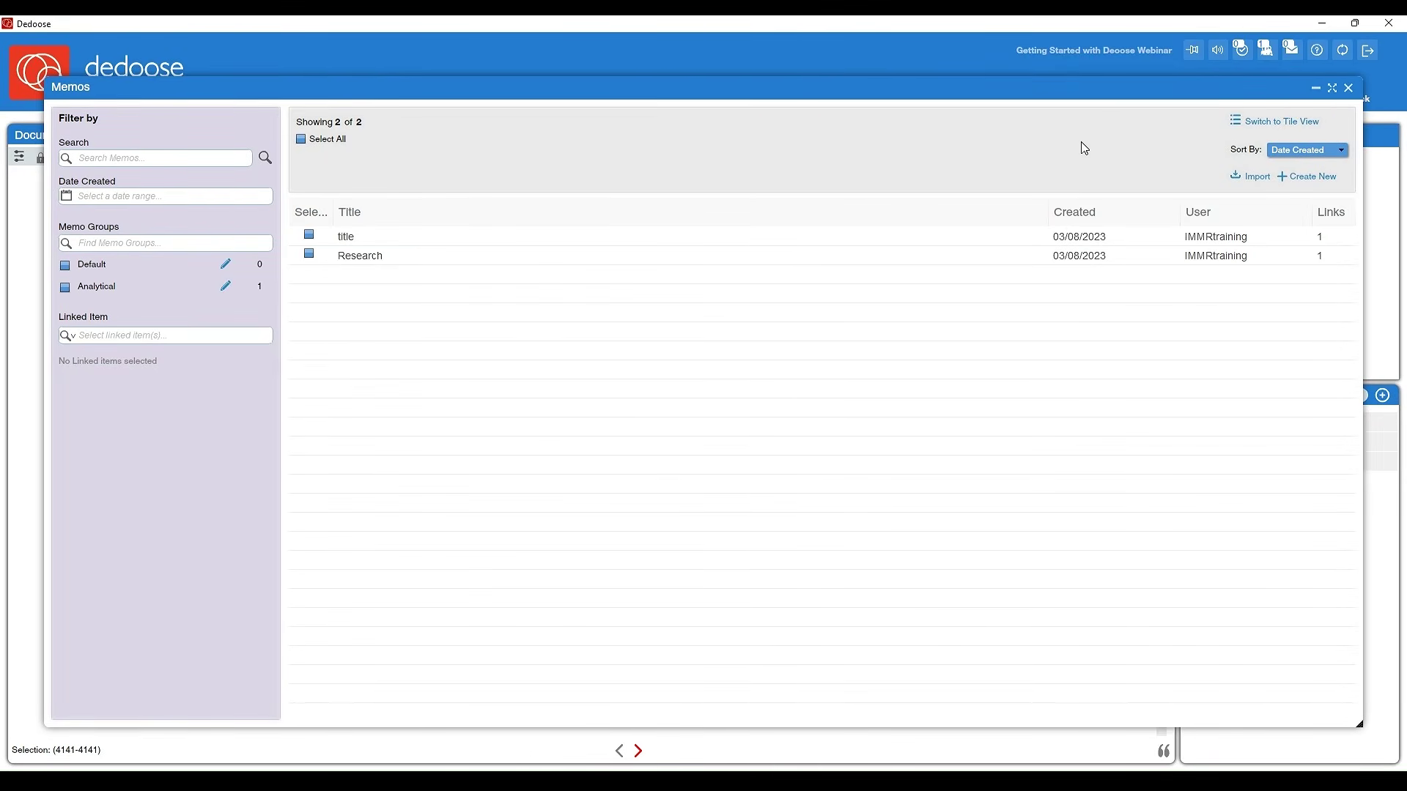